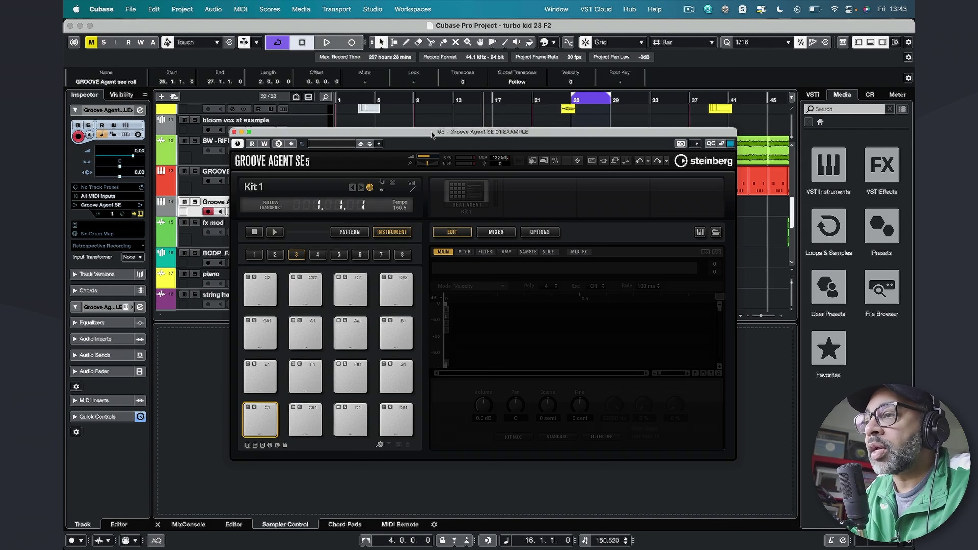
Reposition the Groove Agent window and compare its instrument and pattern pad pages, ending on the pattern pads
{"action": "left_click_drag", "start_coordinate": [433, 133], "coordinate": [452, 119]}
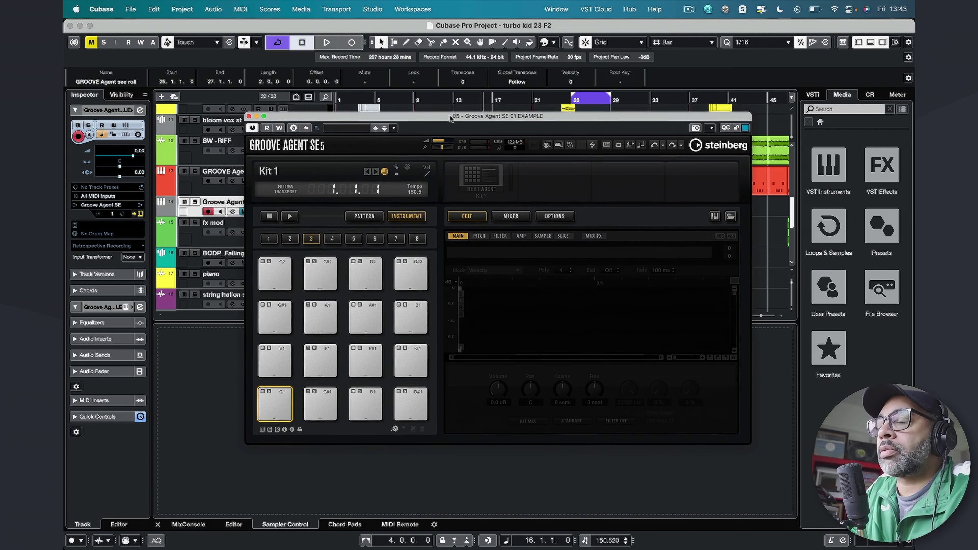
{"action": "left_click", "coordinate": [365, 217]}
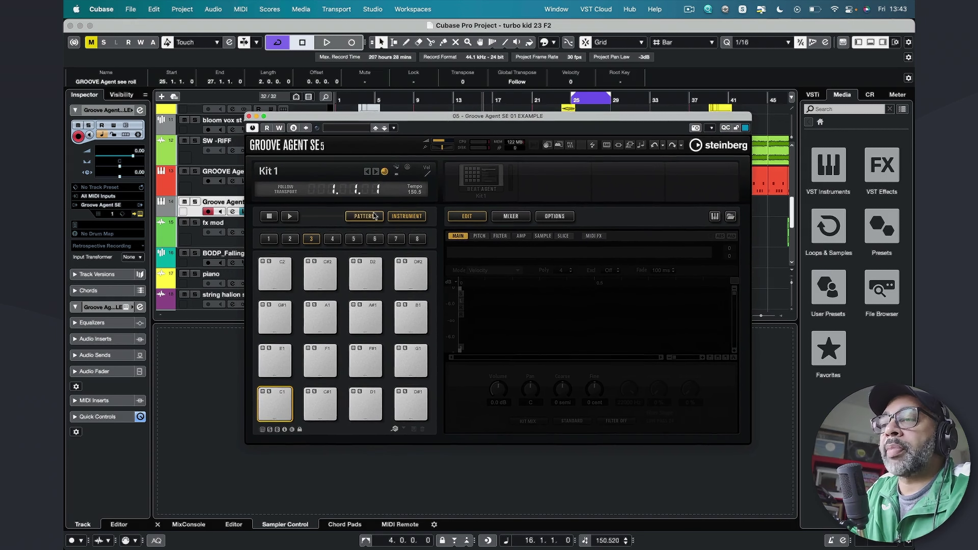
{"action": "left_click", "coordinate": [407, 217]}
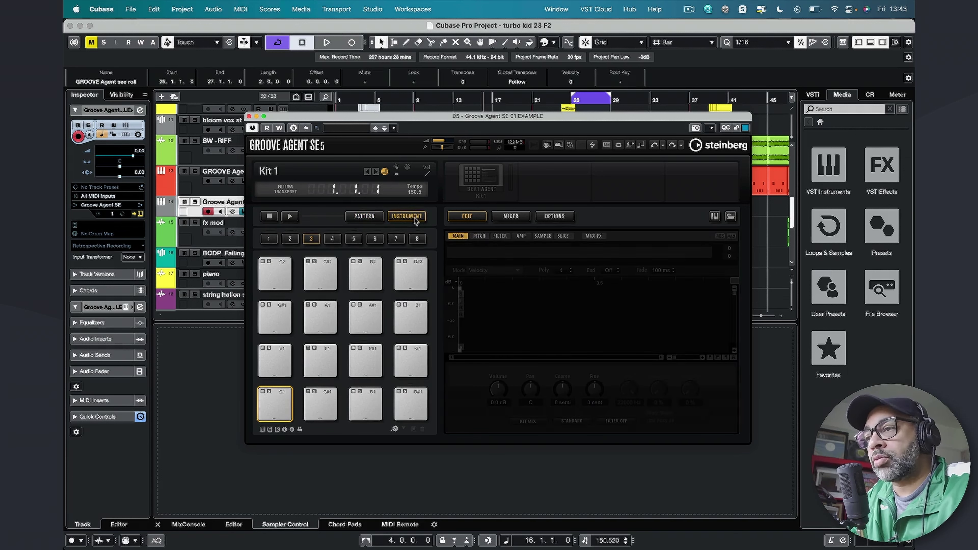
{"action": "left_click", "coordinate": [371, 219]}
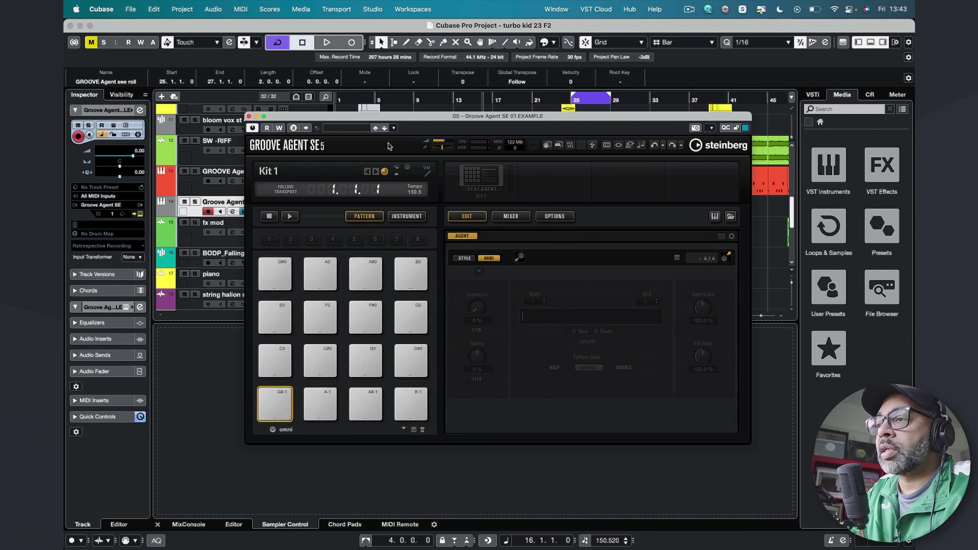
Load the Add Ein Tron kit from Groove Agent's preset browser
{"action": "left_click", "coordinate": [393, 128]}
{"action": "left_click", "coordinate": [417, 137]}
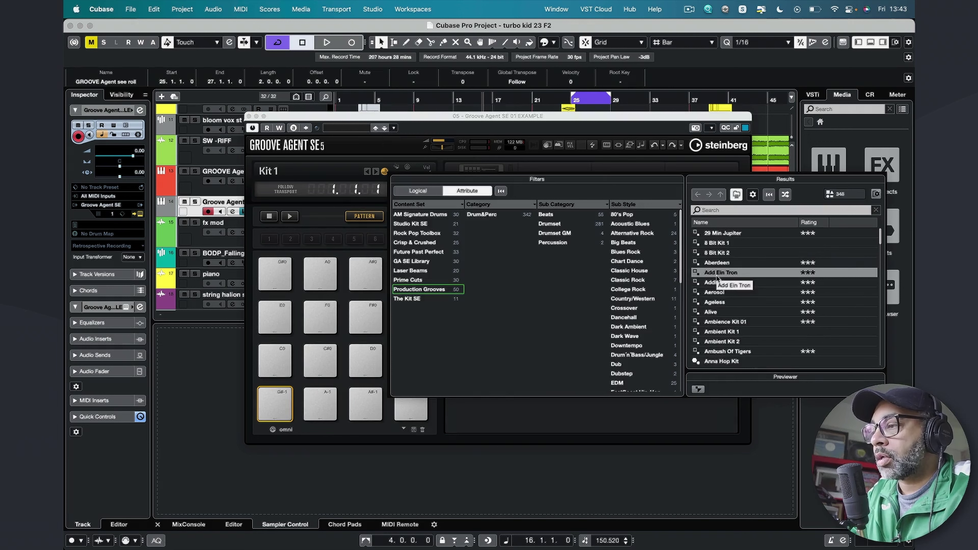
{"action": "double_click", "coordinate": [717, 274]}
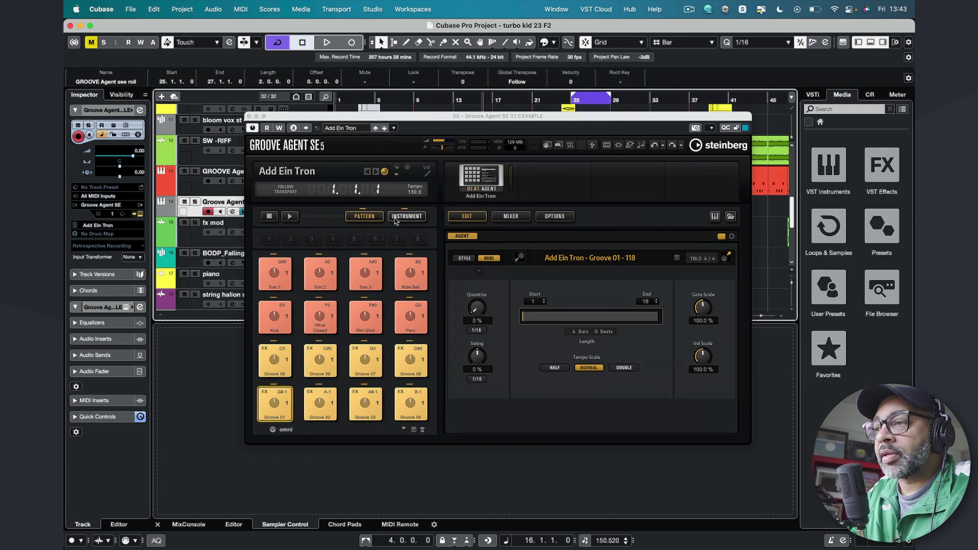
Check the kit's instrument pads and audition the Groove 01, Groove 06 and Rim Shot pattern pads
{"action": "left_click", "coordinate": [406, 216]}
{"action": "left_click", "coordinate": [357, 219]}
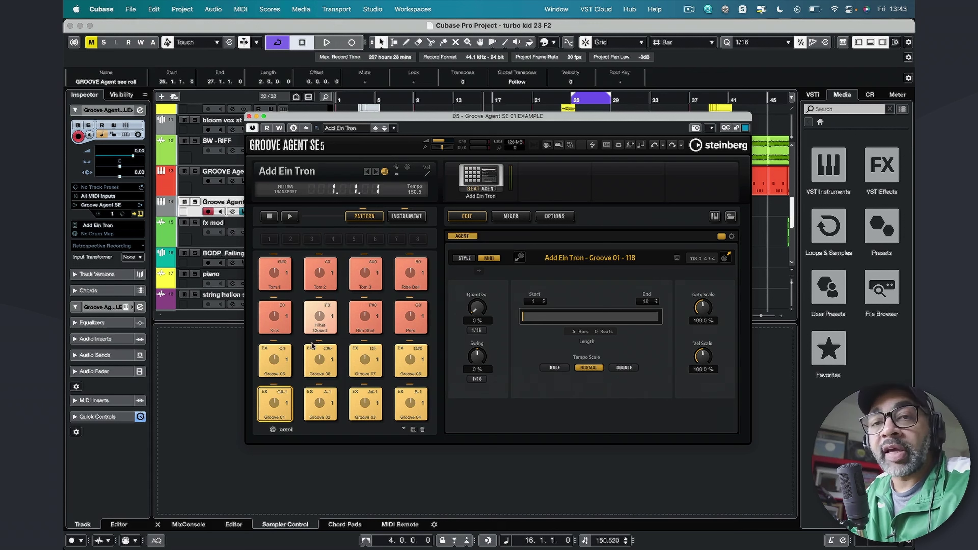
{"action": "left_click", "coordinate": [283, 401]}
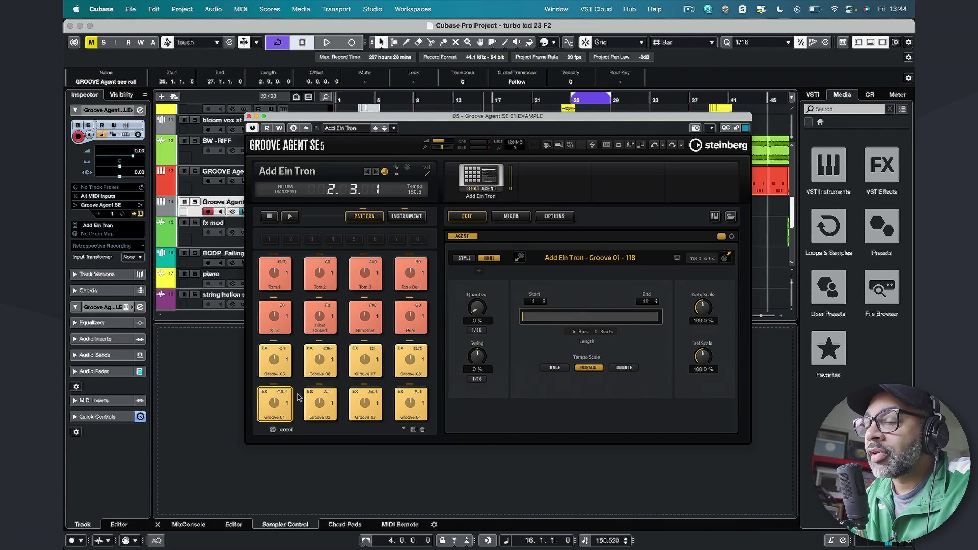
{"action": "left_click", "coordinate": [317, 376]}
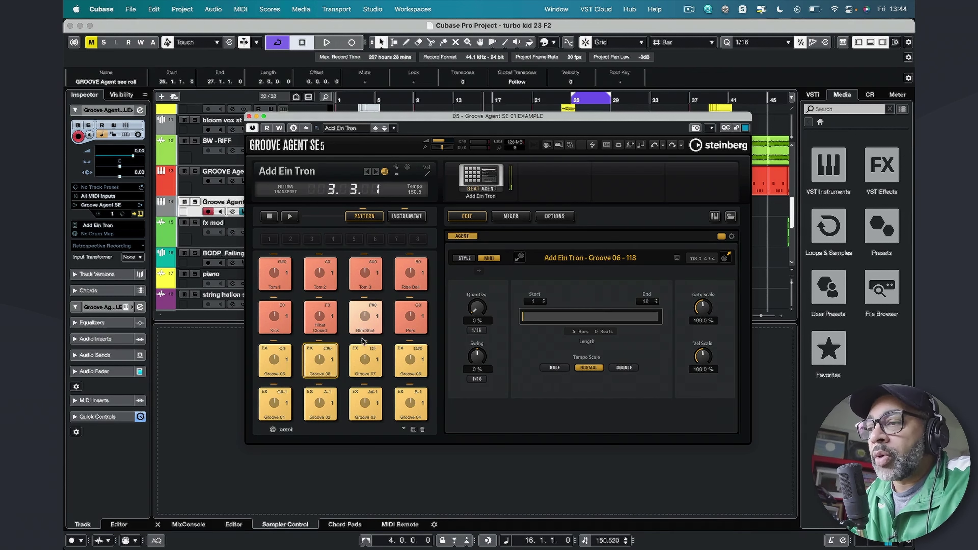
{"action": "left_click", "coordinate": [363, 330]}
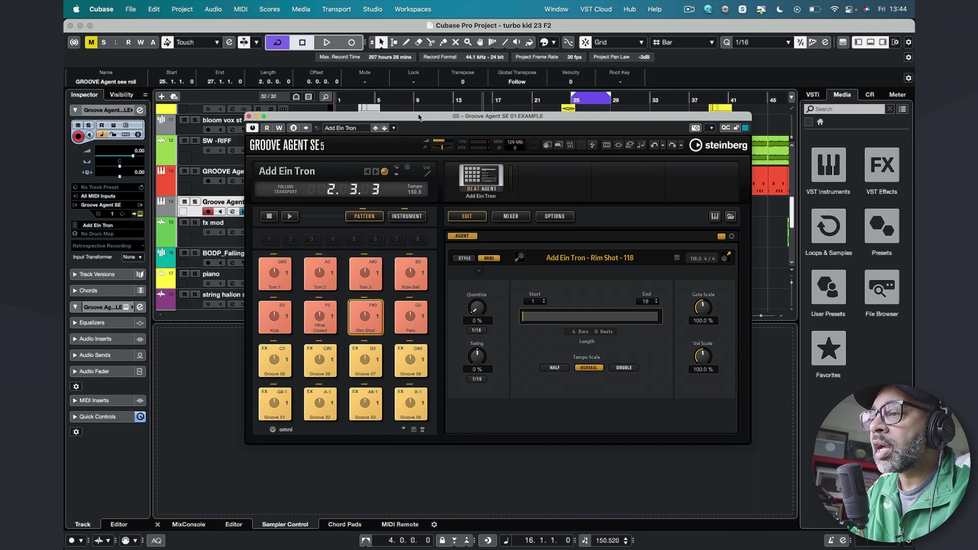
Clear space in the arrangement by shifting the Groove Agent window aside, increasing its track's height and hiding the lower zone
{"action": "left_click_drag", "start_coordinate": [419, 117], "coordinate": [728, 118]}
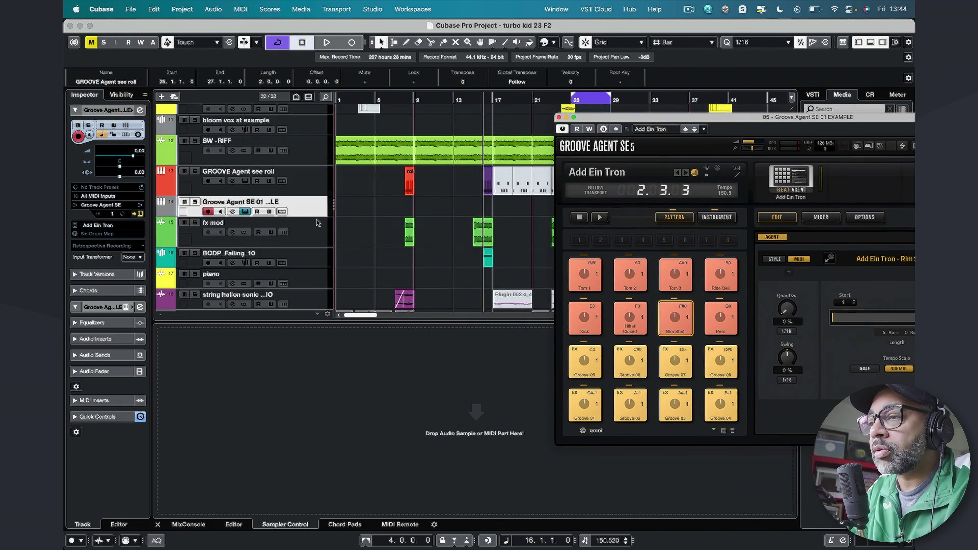
{"action": "left_click_drag", "start_coordinate": [316, 217], "coordinate": [315, 266]}
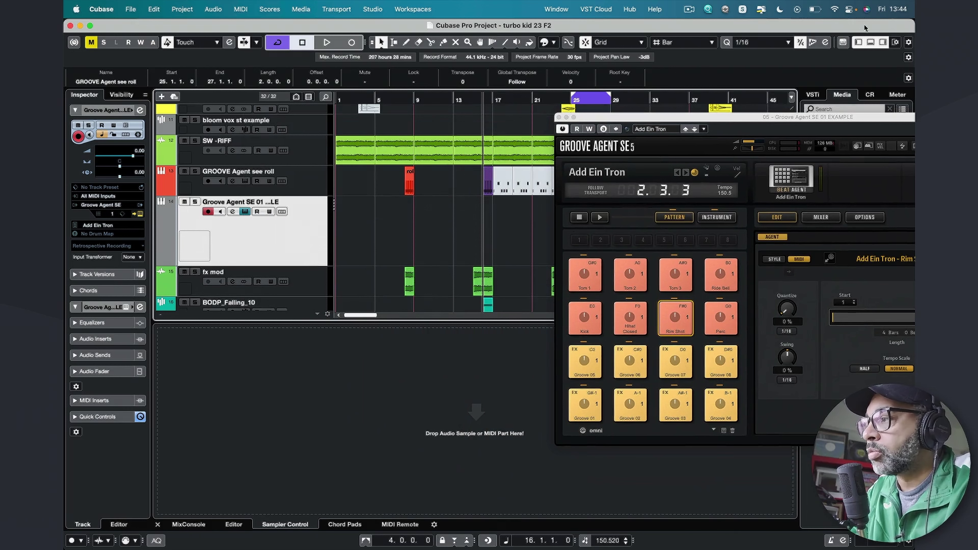
{"action": "left_click", "coordinate": [871, 42]}
{"action": "left_click_drag", "start_coordinate": [685, 115], "coordinate": [681, 85]}
Audition the Groove 05 pattern, place it on the Groove Agent SE 01 track at bar 8 and open the part for note editing
{"action": "left_click", "coordinate": [593, 338]}
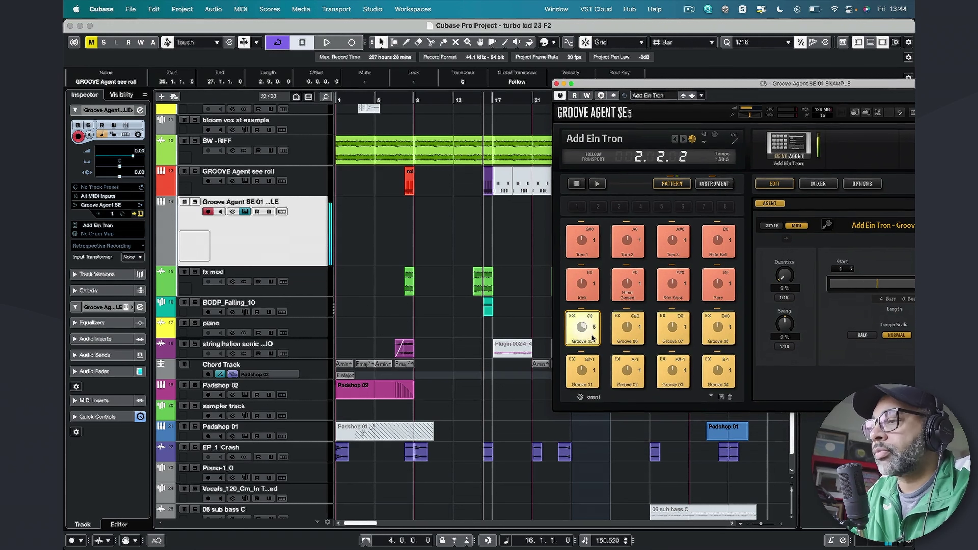
{"action": "left_click_drag", "start_coordinate": [592, 338], "coordinate": [313, 228]}
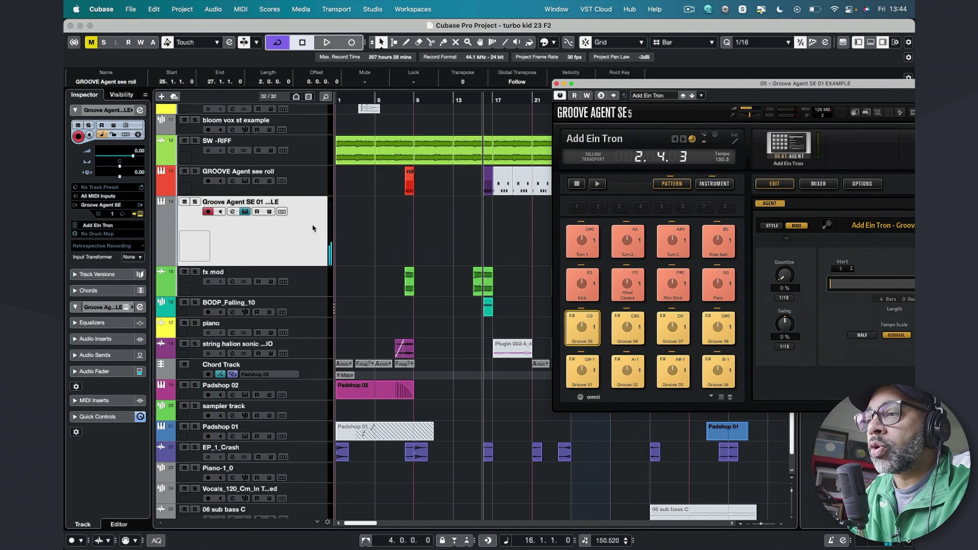
{"action": "left_click", "coordinate": [306, 223]}
{"action": "key", "text": "h"}
{"action": "key", "text": "h"}
{"action": "key", "text": "h"}
{"action": "key", "text": "h"}
{"action": "key", "text": "h"}
{"action": "key", "text": "h"}
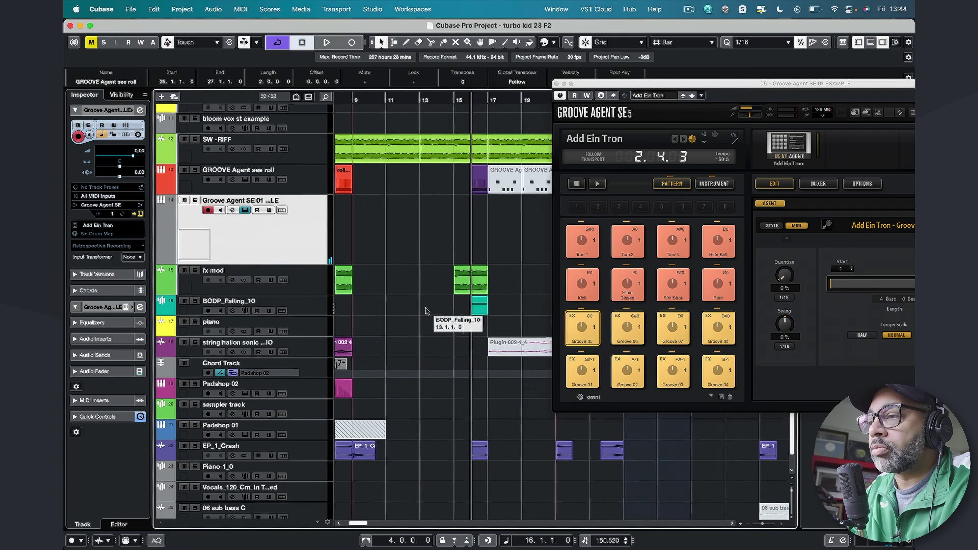
{"action": "scroll", "coordinate": [478, 308], "scroll_direction": "left", "scroll_amount": 4}
{"action": "scroll", "coordinate": [477, 309], "scroll_direction": "up", "scroll_amount": 1}
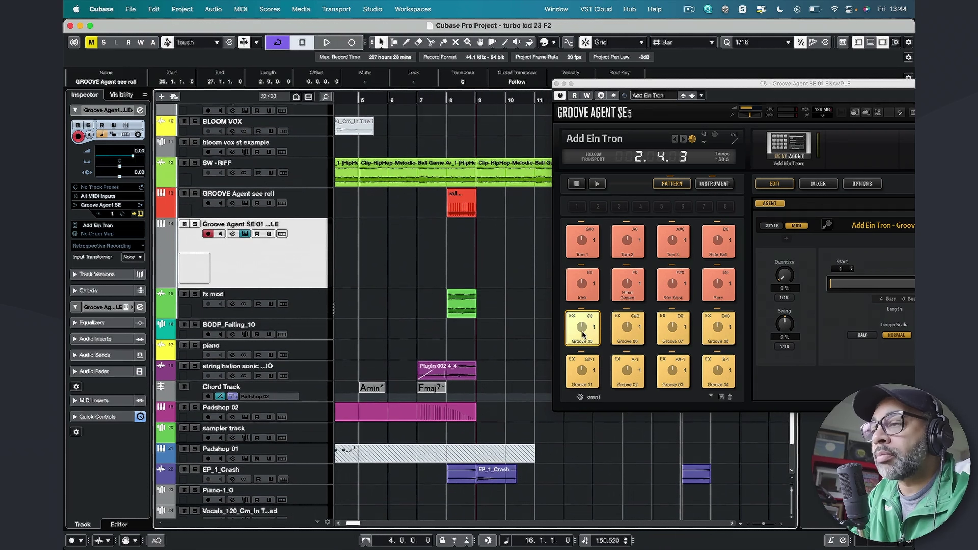
{"action": "left_click_drag", "start_coordinate": [583, 334], "coordinate": [485, 262]}
{"action": "double_click", "coordinate": [485, 262]}
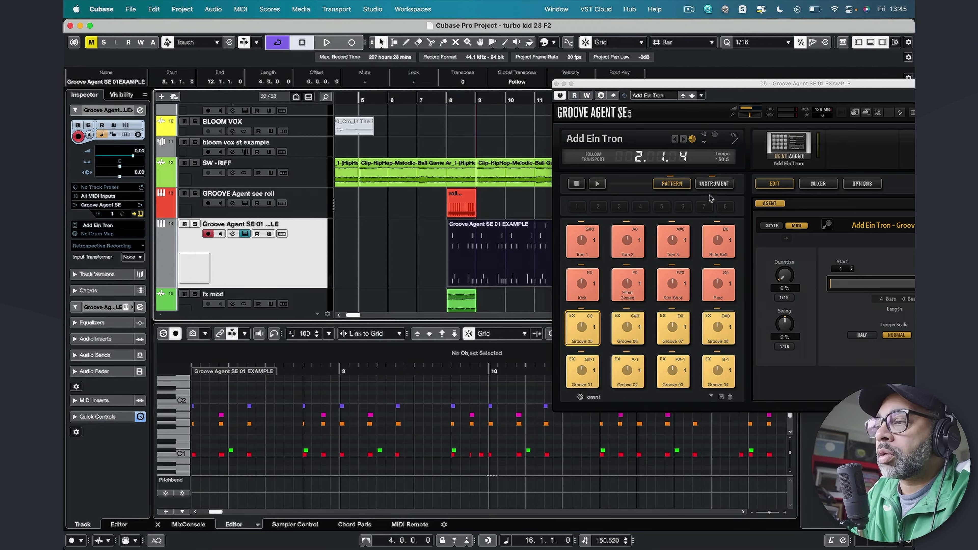
Compare the kit's instrument pads with the pattern pads and return to the pattern page
{"action": "left_click", "coordinate": [713, 184]}
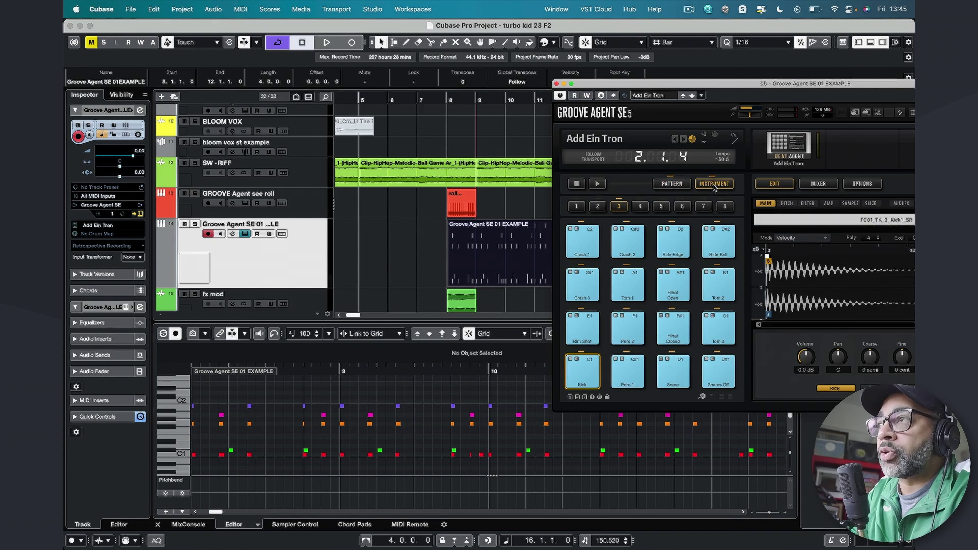
{"action": "left_click", "coordinate": [714, 184]}
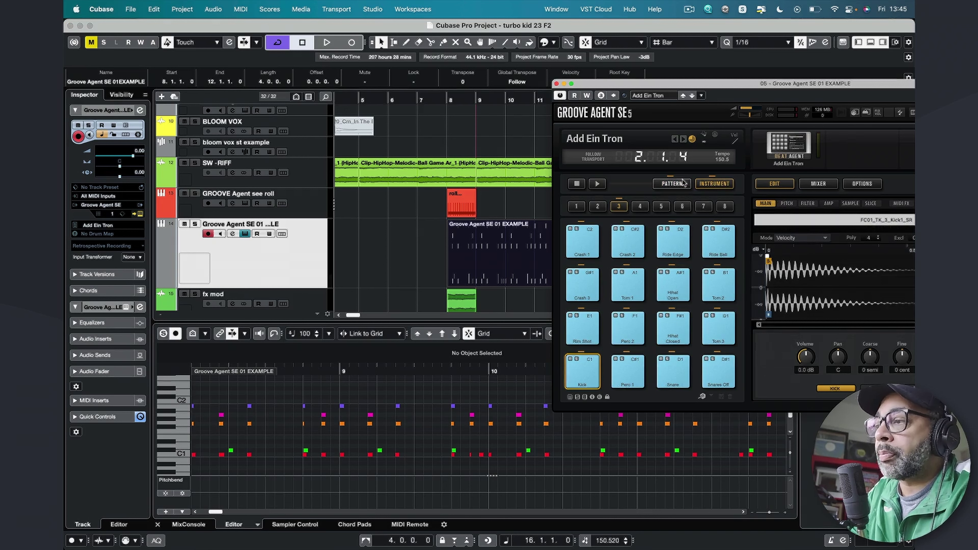
{"action": "left_click", "coordinate": [714, 185]}
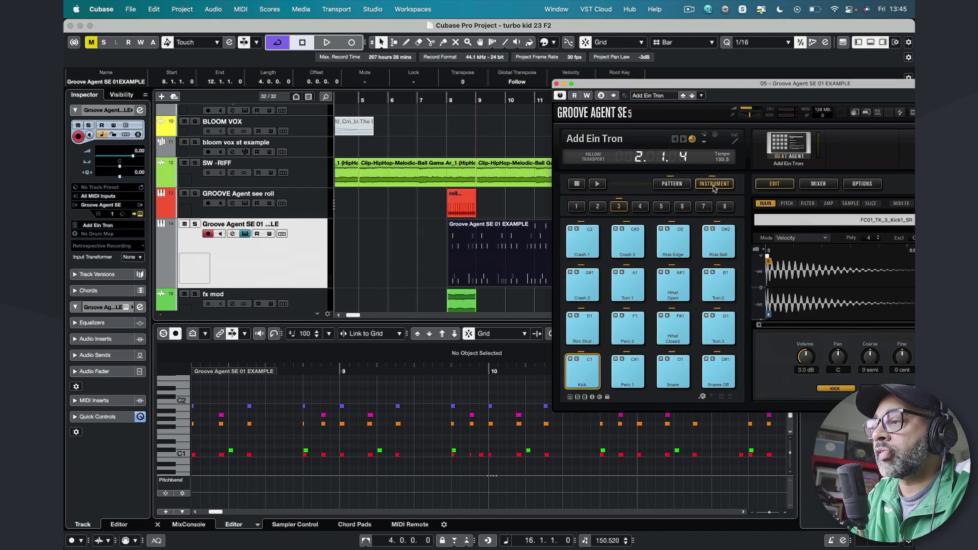
{"action": "left_click", "coordinate": [673, 185]}
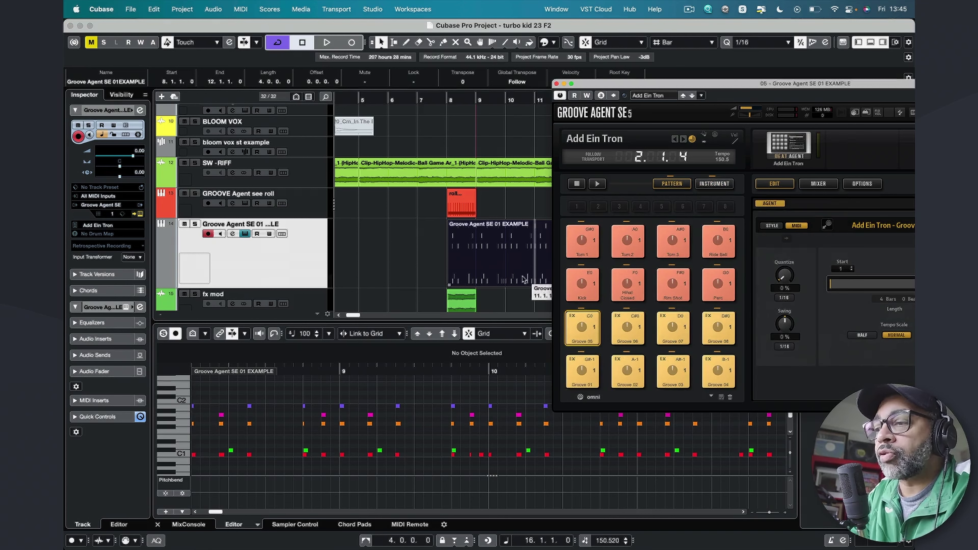
Solo the Groove Agent SE 01 track, set the locators to the new part and play the loop from bar 8
{"action": "left_click", "coordinate": [195, 224]}
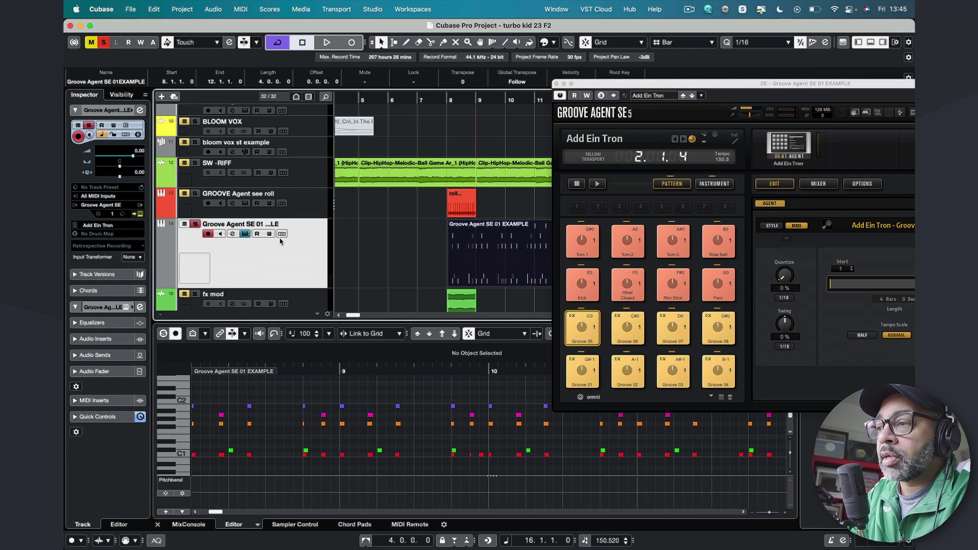
{"action": "key", "text": "p"}
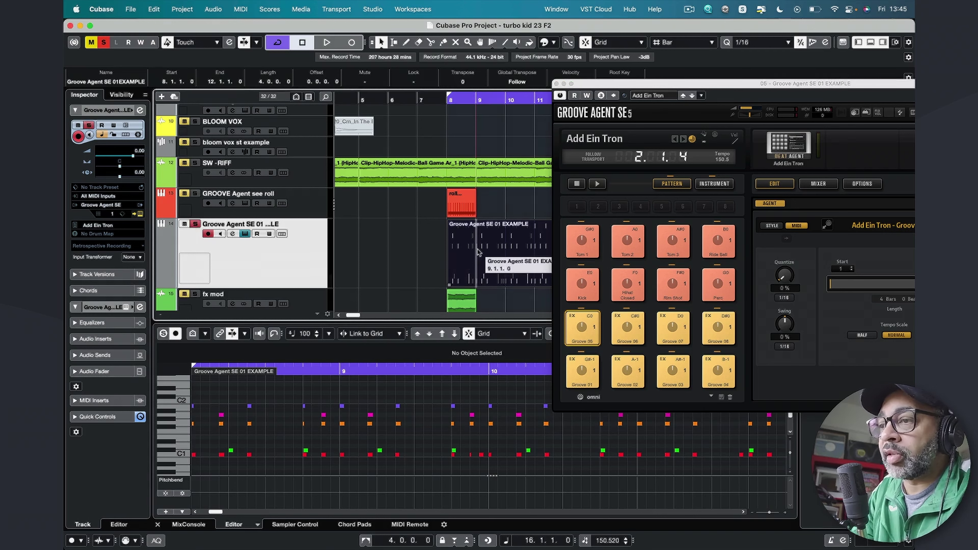
{"action": "left_click", "coordinate": [447, 108]}
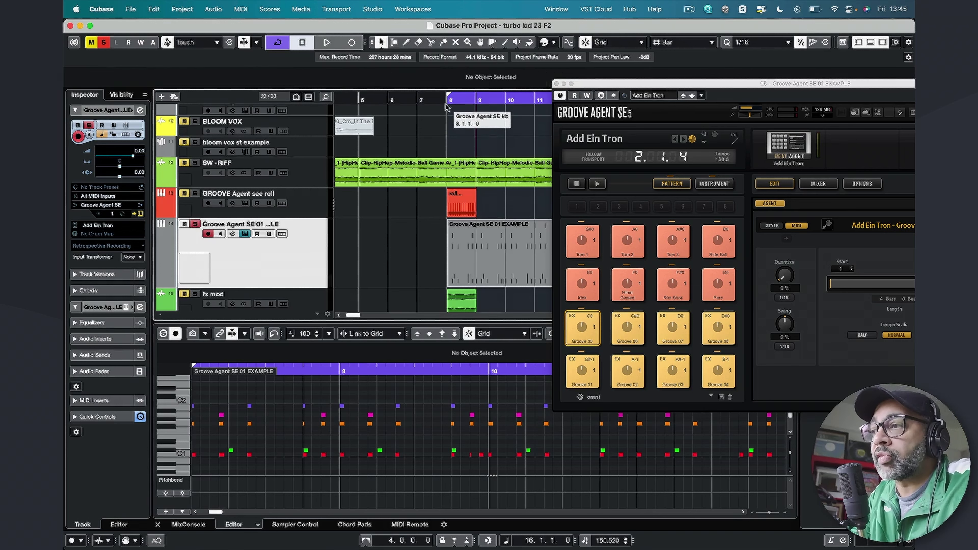
{"action": "left_click", "coordinate": [445, 101]}
{"action": "key", "text": "space"}
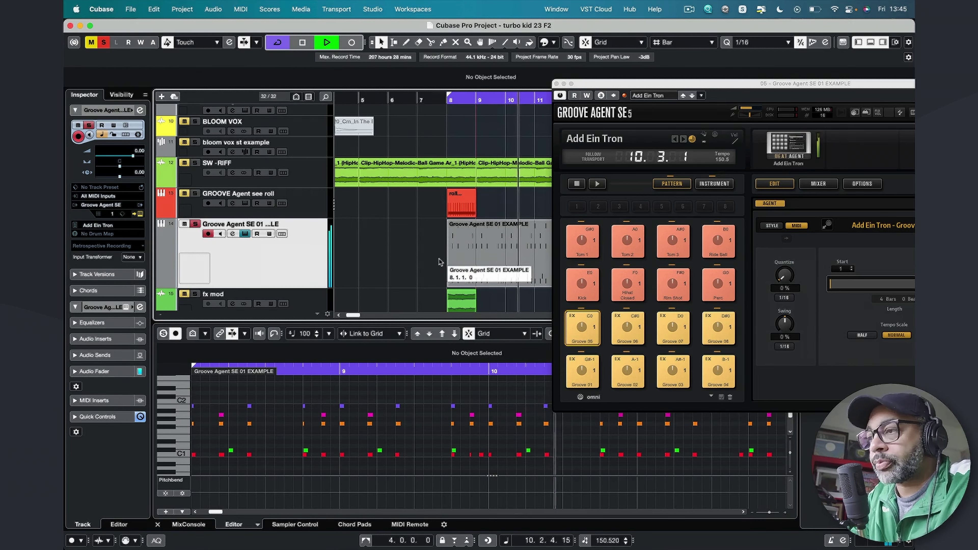
{"action": "key", "text": "space"}
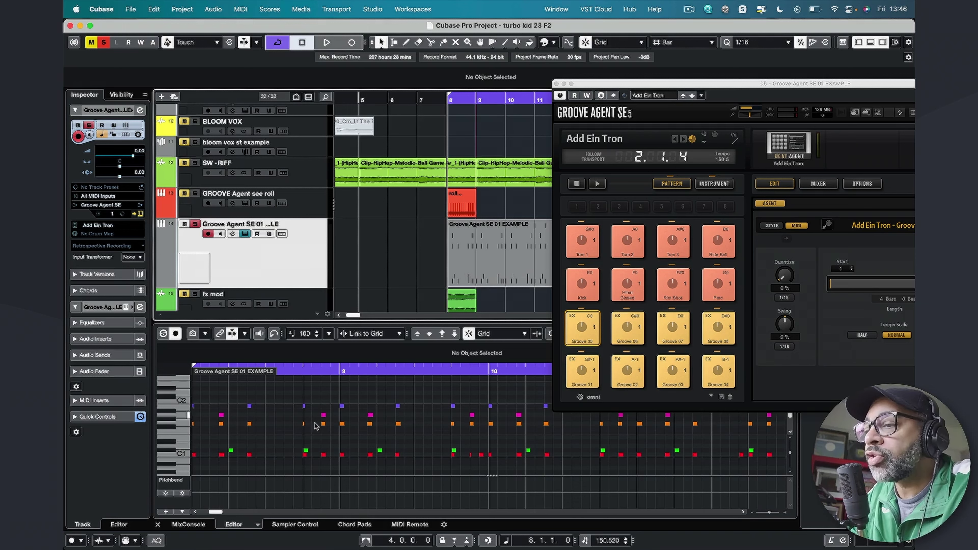
Duplicate the C1 kick note near beat 8.4 back to back into a continuous roll extending to about 9.1.4
{"action": "left_click", "coordinate": [305, 456]}
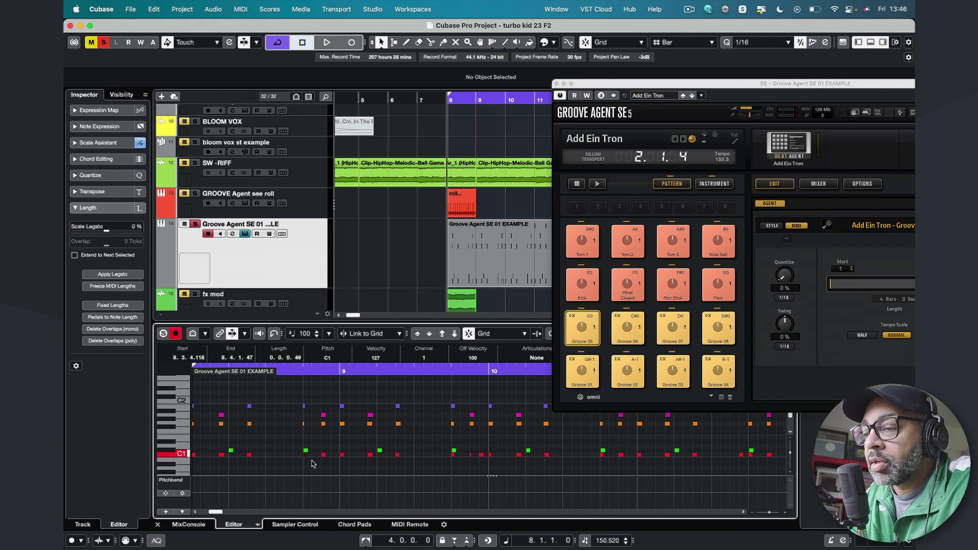
{"action": "key", "text": "super+d"}
{"action": "key", "text": "super+d"}
{"action": "key", "text": "super+d"}
{"action": "key", "text": "super+d"}
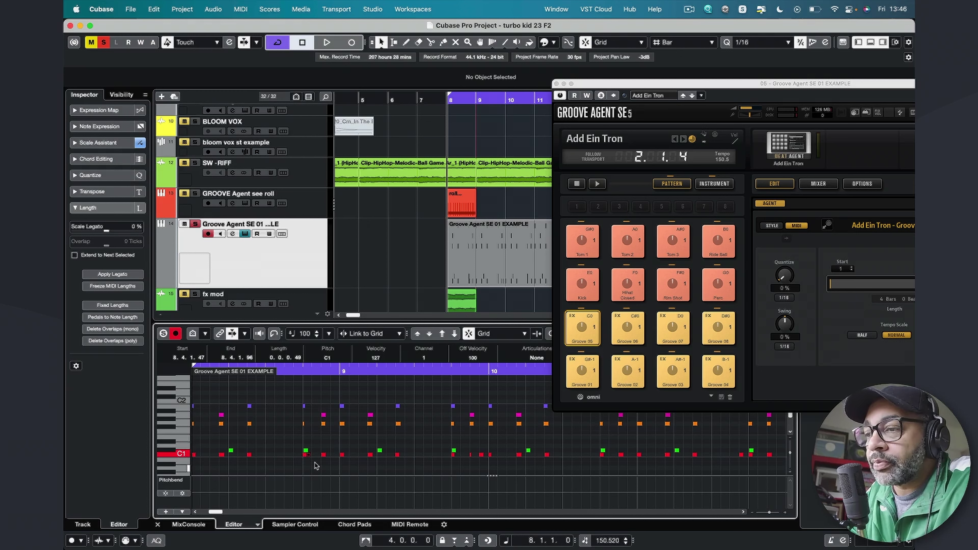
{"action": "key", "text": "super+d"}
{"action": "key", "text": "super+d"}
{"action": "key", "text": "super+d"}
{"action": "key", "text": "super+d"}
{"action": "key", "text": "super+d"}
{"action": "key", "text": "super+d"}
{"action": "key", "text": "super+d"}
{"action": "key", "text": "super+d"}
{"action": "key", "text": "super+d"}
{"action": "key", "text": "super+d"}
{"action": "key", "text": "super+d"}
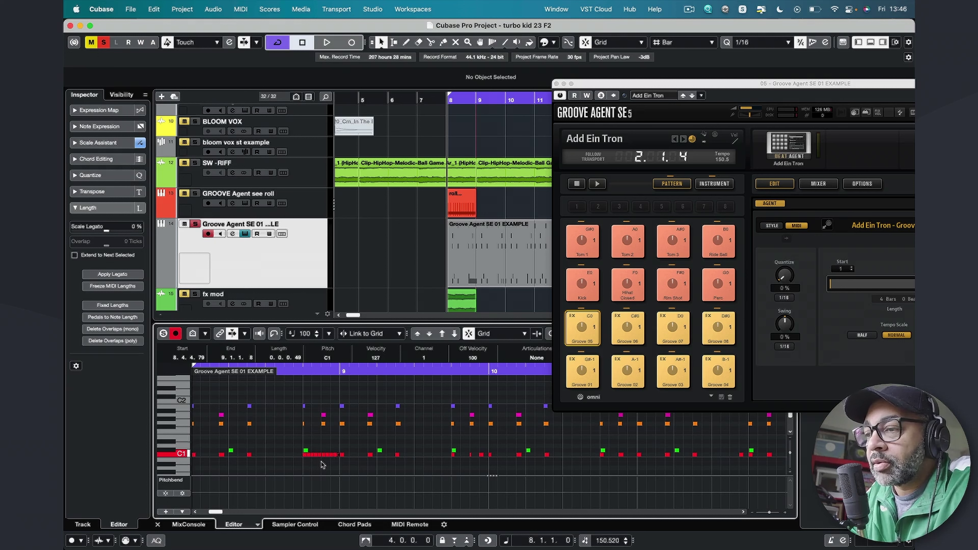
{"action": "key", "text": "Right"}
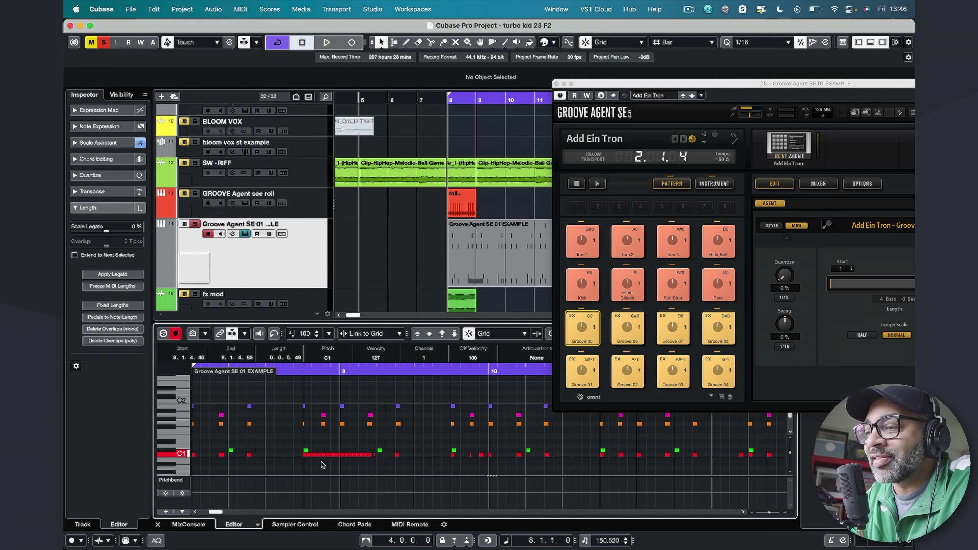
Play back the loop with the kick roll and audition drum sounds on the note editor's keyboard
{"action": "key", "text": "space"}
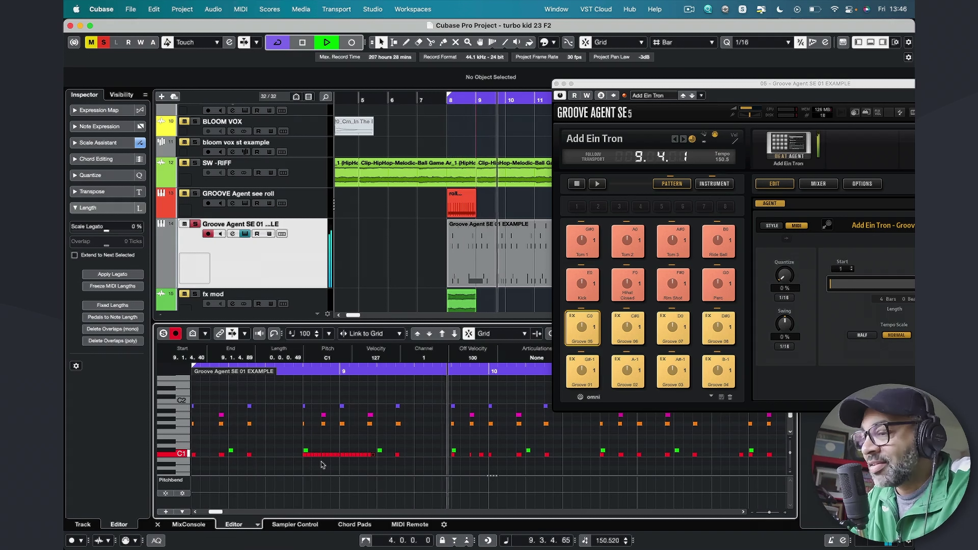
{"action": "key", "text": "space"}
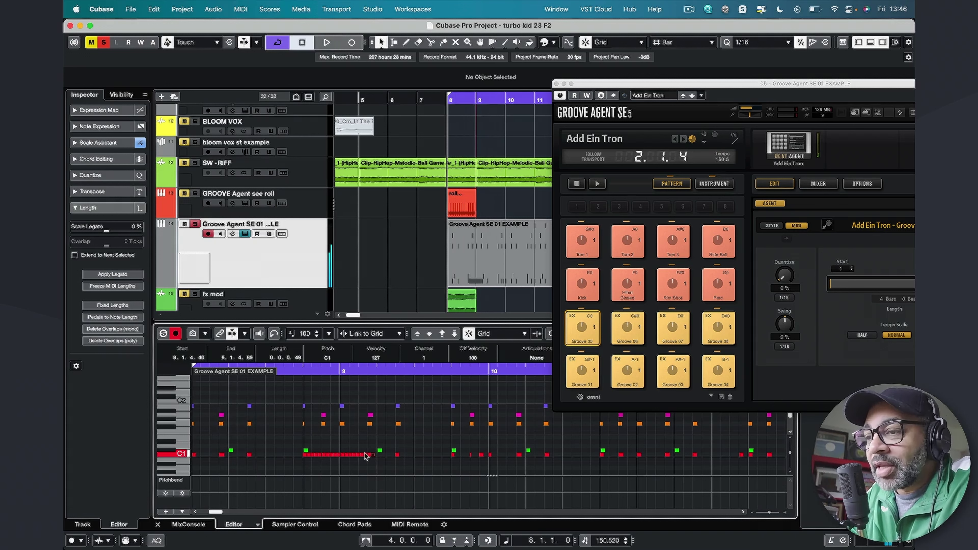
{"action": "key", "text": "space"}
{"action": "key", "text": "space"}
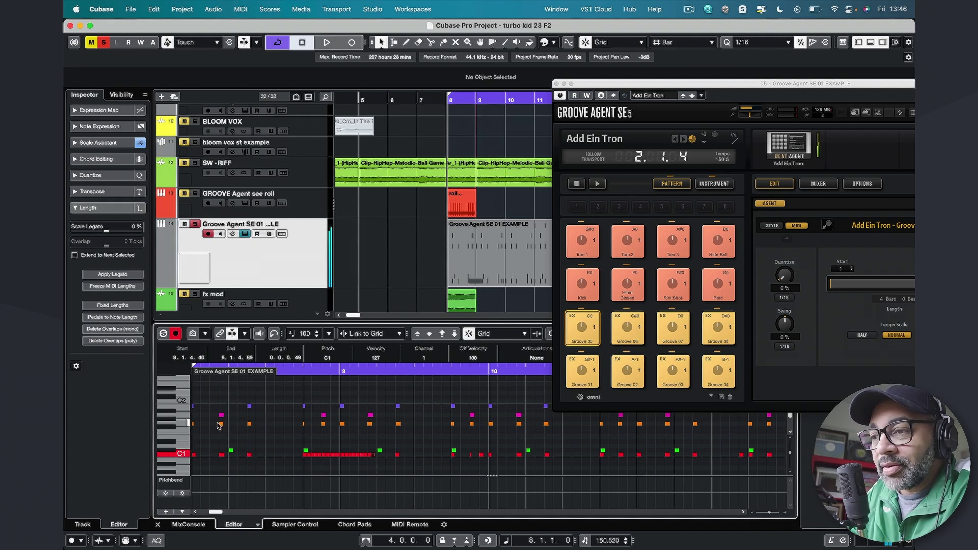
{"action": "left_click", "coordinate": [186, 411]}
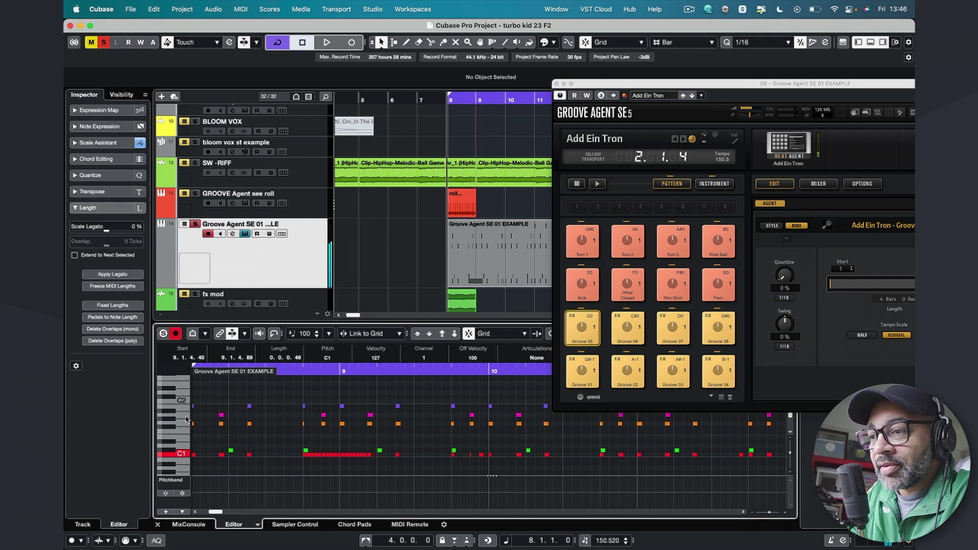
{"action": "left_click", "coordinate": [189, 439]}
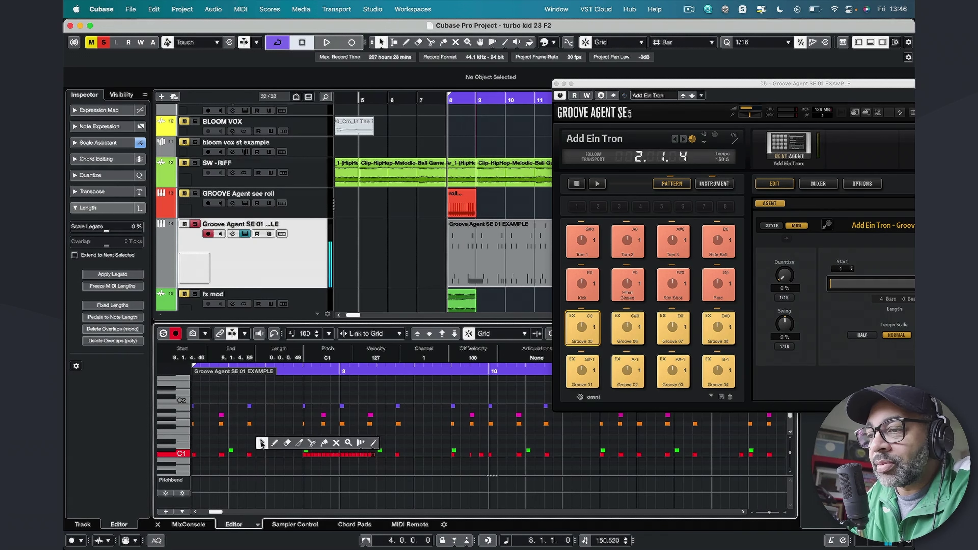
Draw three E1 notes at 8.3, 8.4 and 9.1 in the EXAMPLE part and play back the loop
{"action": "right_click", "coordinate": [262, 444]}
{"action": "left_click", "coordinate": [274, 444]}
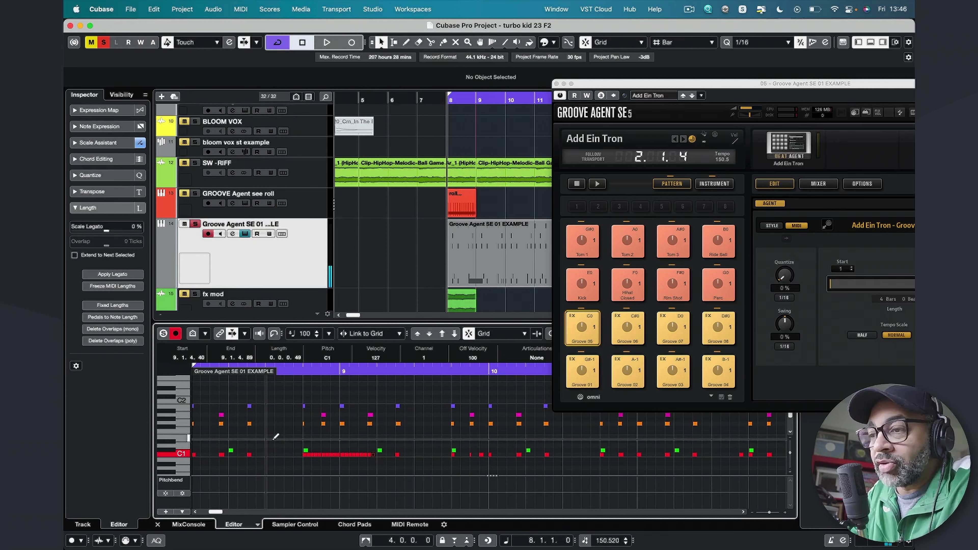
{"action": "left_click", "coordinate": [270, 437]}
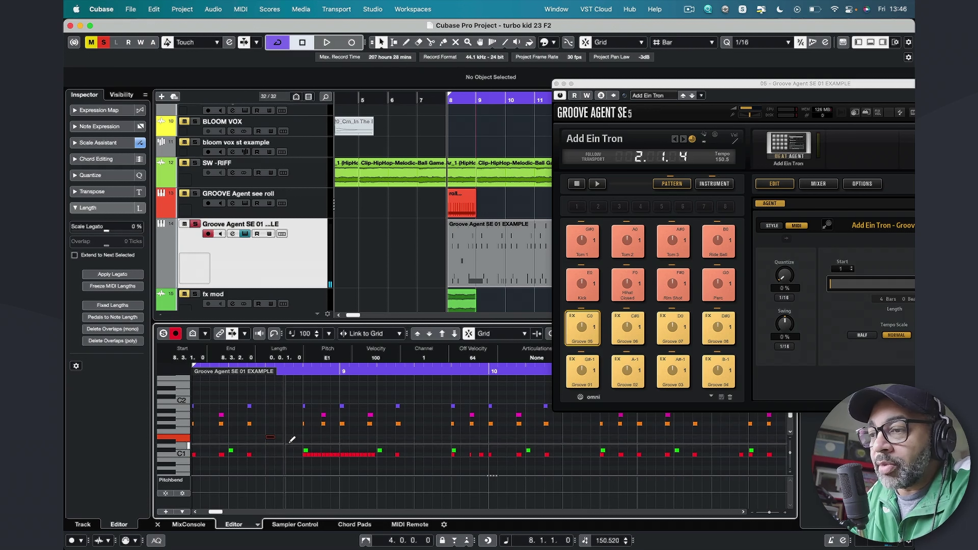
{"action": "left_click", "coordinate": [307, 437]}
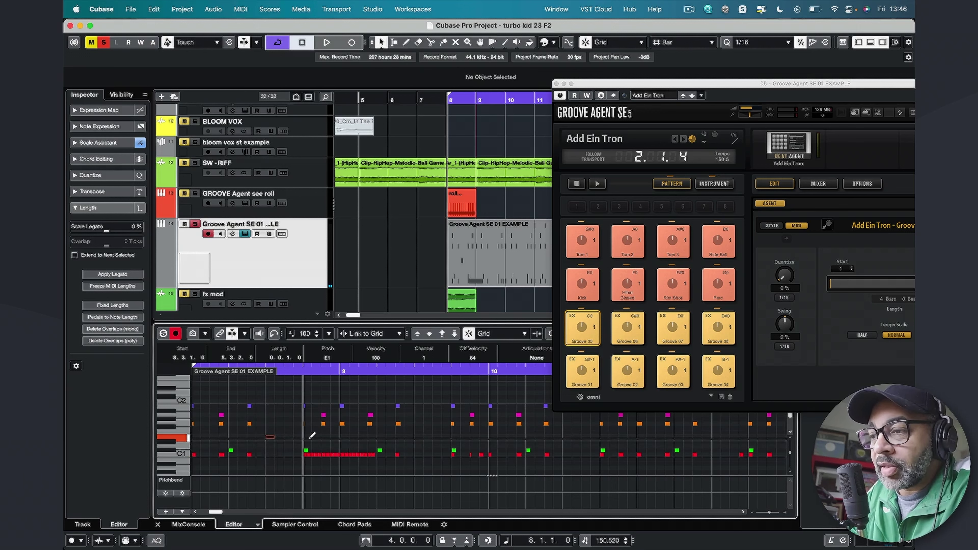
{"action": "left_click", "coordinate": [342, 437]}
{"action": "key", "text": "space"}
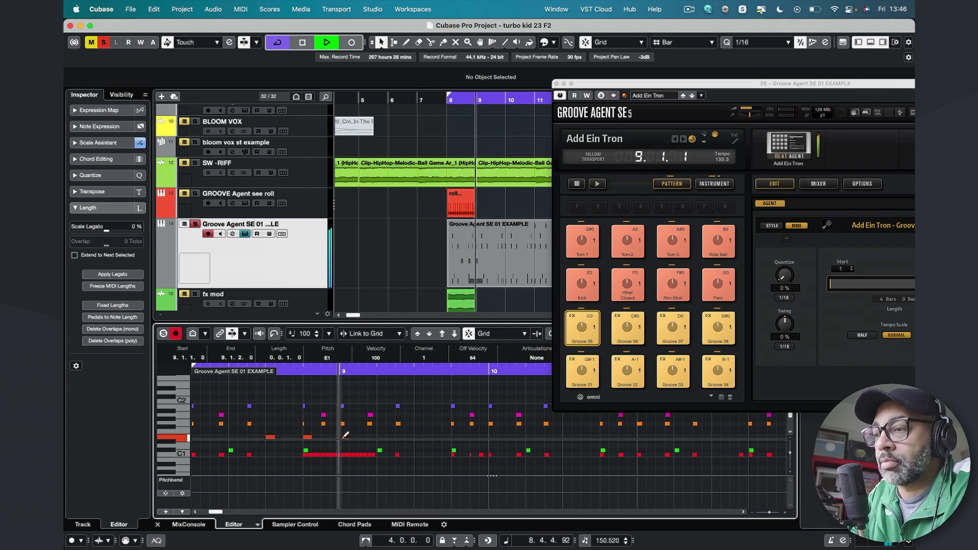
{"action": "key", "text": "space"}
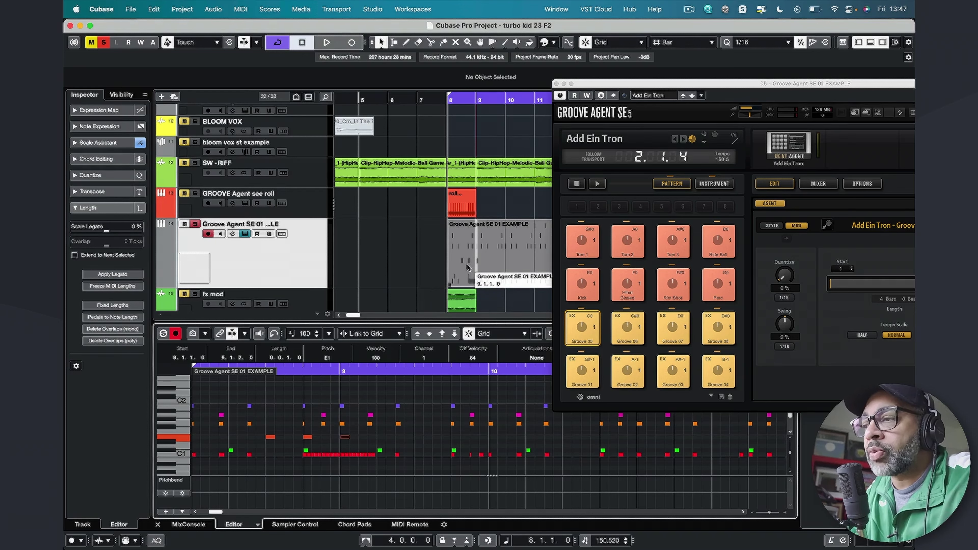
Assign the edited Groove Agent SE 01 EXAMPLE part to pattern pads C0, C#0, F0 and A0, auditioning the C0 pad
{"action": "left_click_drag", "start_coordinate": [467, 266], "coordinate": [579, 332]}
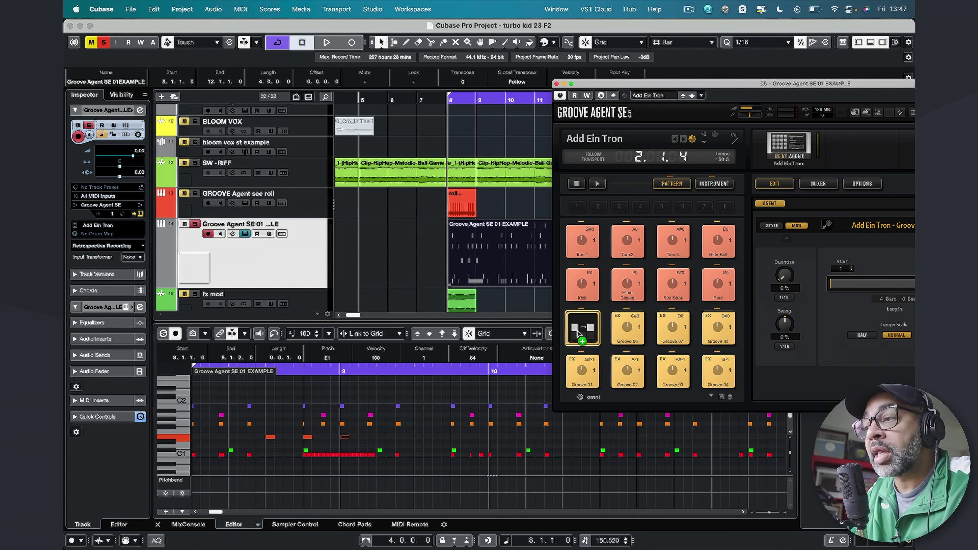
{"action": "left_click_drag", "start_coordinate": [579, 332], "coordinate": [578, 333]}
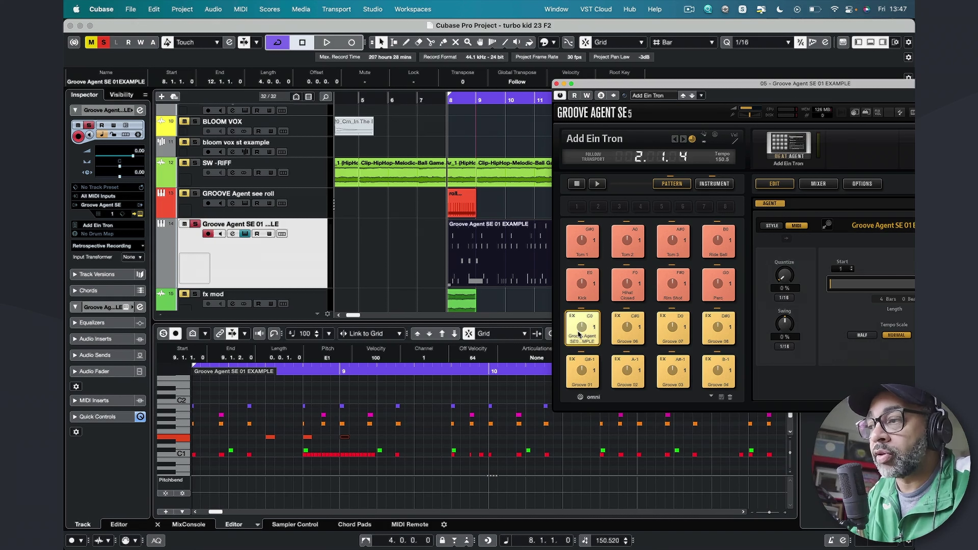
{"action": "left_click", "coordinate": [579, 332]}
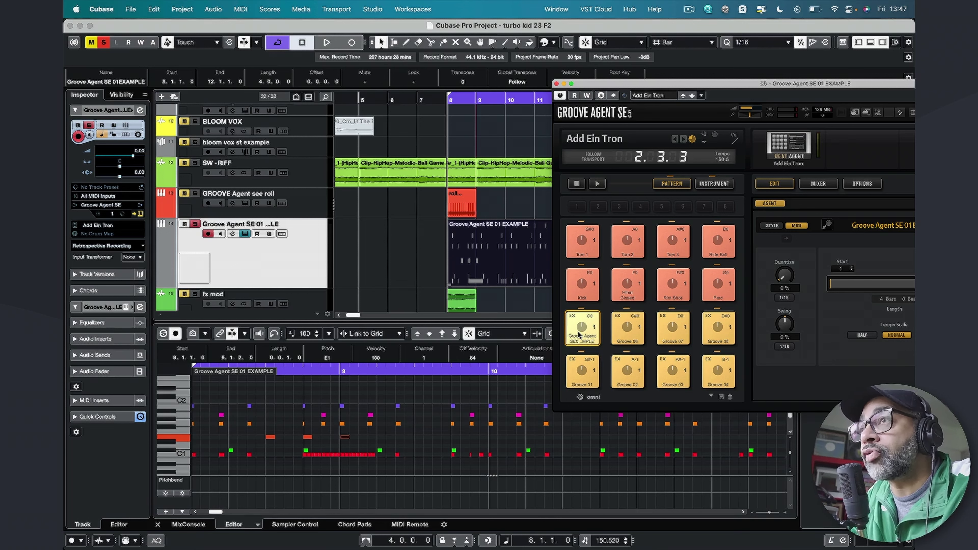
{"action": "left_click_drag", "start_coordinate": [579, 335], "coordinate": [631, 334]}
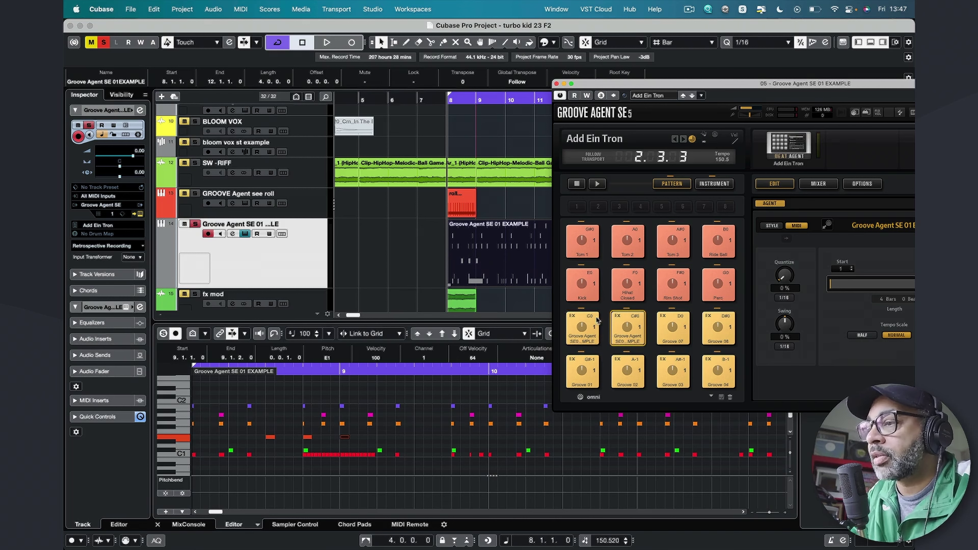
{"action": "left_click_drag", "start_coordinate": [499, 263], "coordinate": [624, 252]}
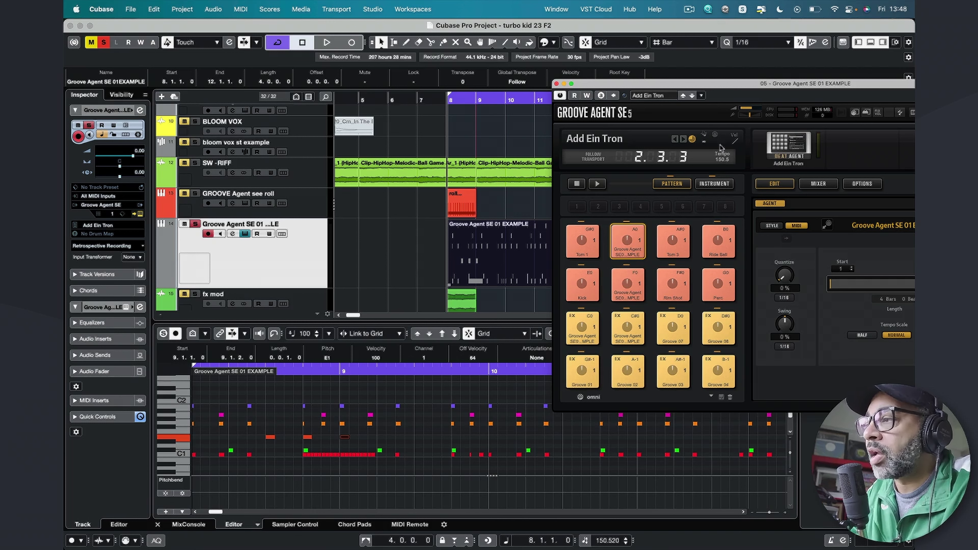
Review the Groove Agent SE preset loading and saving options without choosing one
{"action": "left_click", "coordinate": [701, 95]}
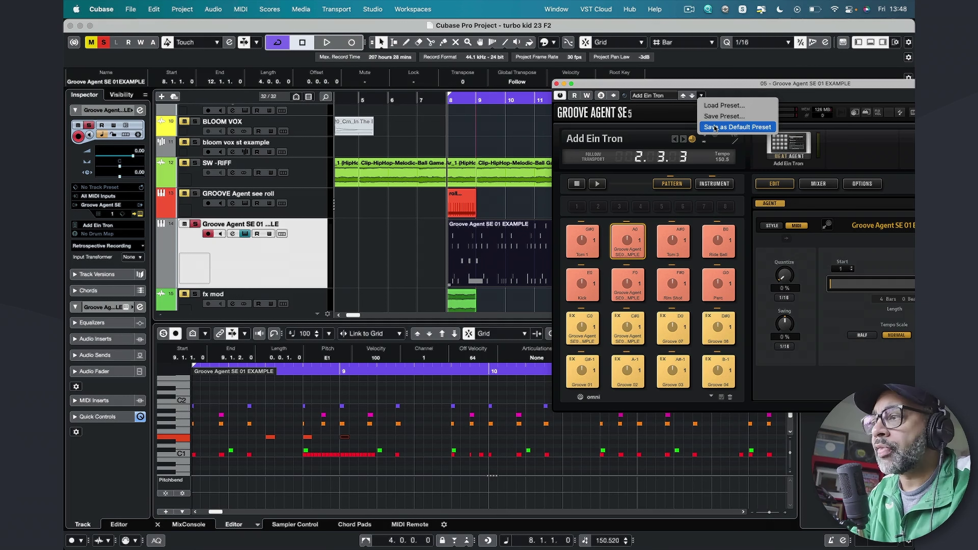
{"action": "left_click", "coordinate": [739, 89]}
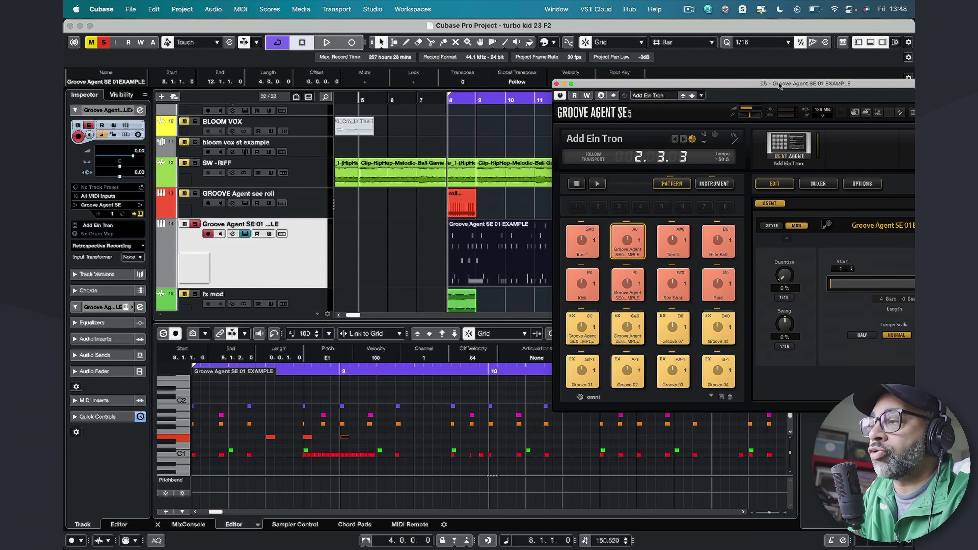
{"action": "left_click_drag", "start_coordinate": [778, 85], "coordinate": [746, 85]}
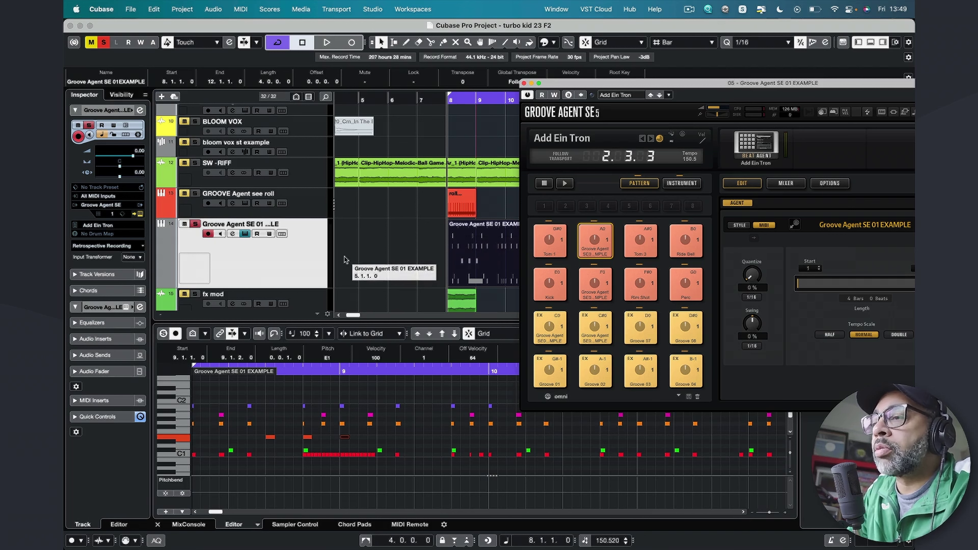
Select the roll part, close the current instrument window and open the GROOVE Agent see roll track's Banger Kit Dry instrument
{"action": "scroll", "coordinate": [344, 259], "scroll_direction": "down", "scroll_amount": 2}
{"action": "left_click", "coordinate": [469, 181]}
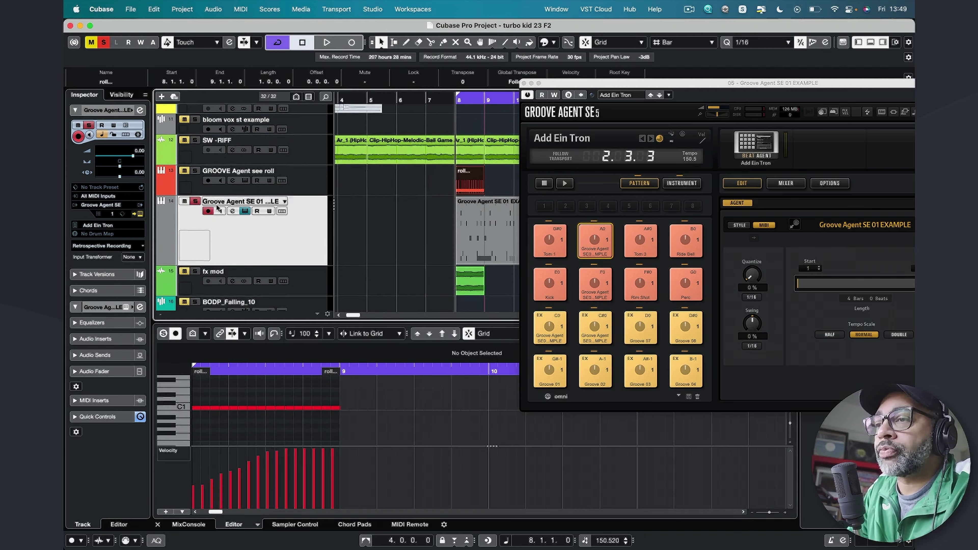
{"action": "scroll", "coordinate": [315, 216], "scroll_direction": "up", "scroll_amount": 2}
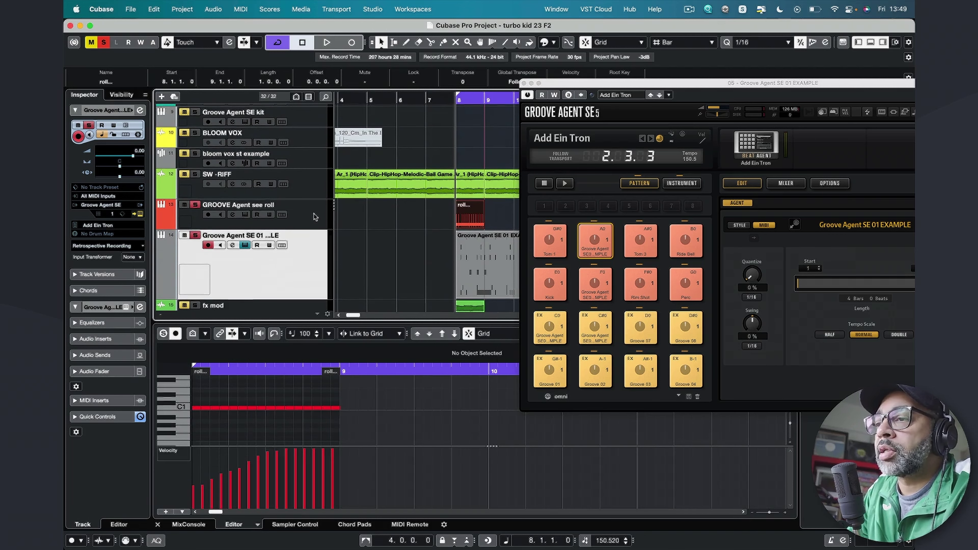
{"action": "left_click", "coordinate": [328, 217]}
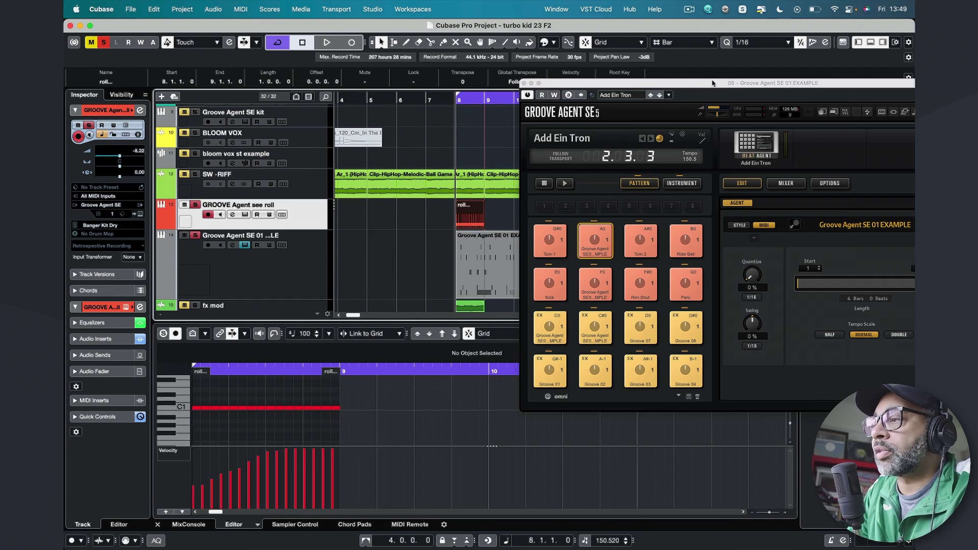
{"action": "left_click_drag", "start_coordinate": [712, 82], "coordinate": [484, 102]}
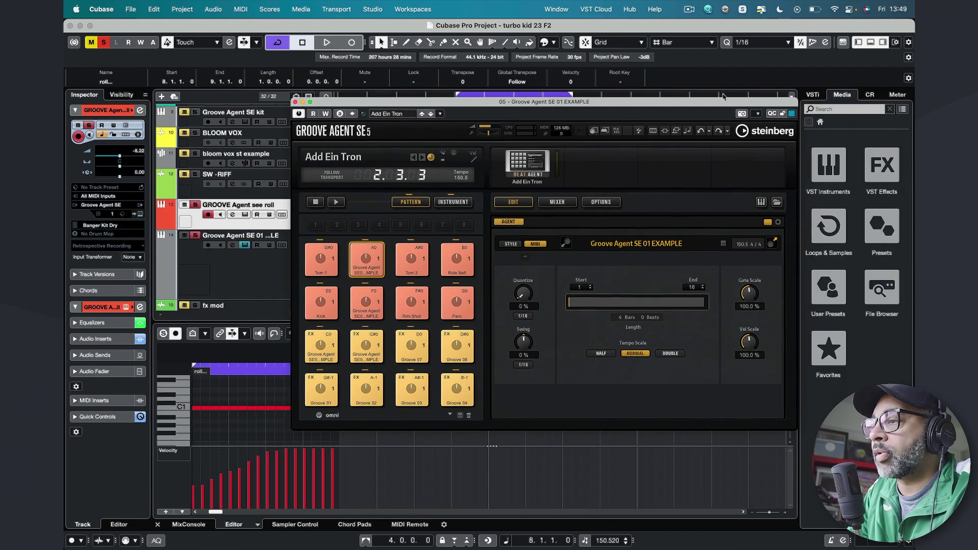
{"action": "left_click", "coordinate": [296, 102]}
{"action": "left_click", "coordinate": [293, 260]}
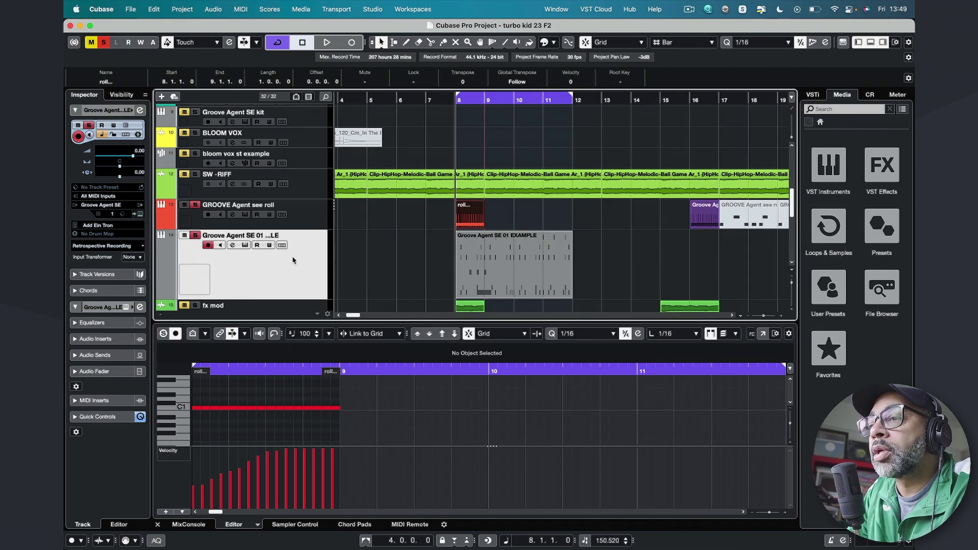
{"action": "left_click", "coordinate": [212, 215]}
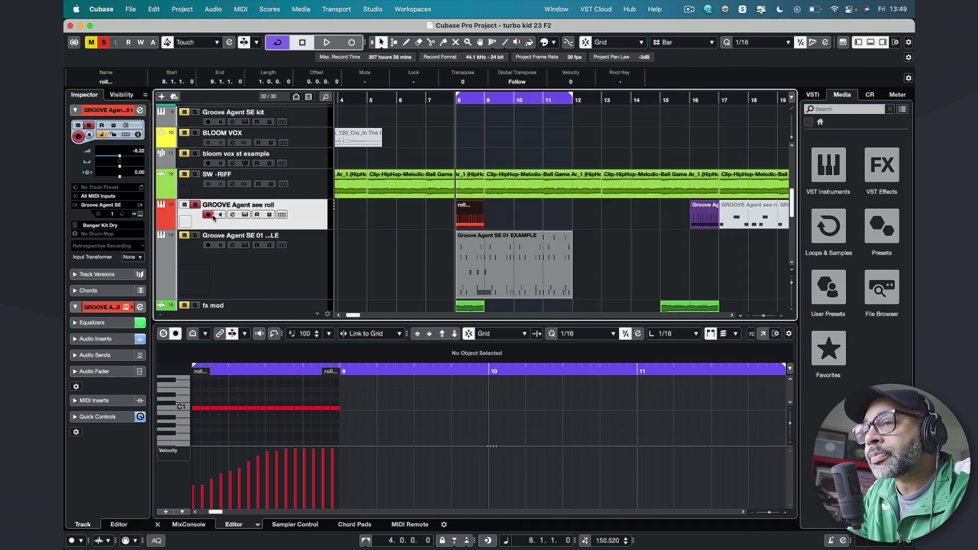
{"action": "left_click", "coordinate": [140, 215]}
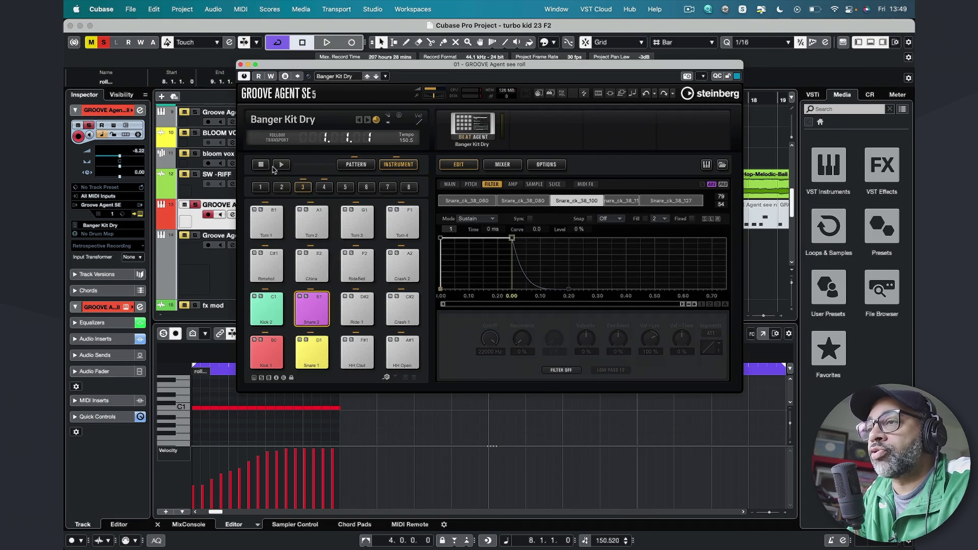
{"action": "left_click_drag", "start_coordinate": [513, 70], "coordinate": [549, 55]}
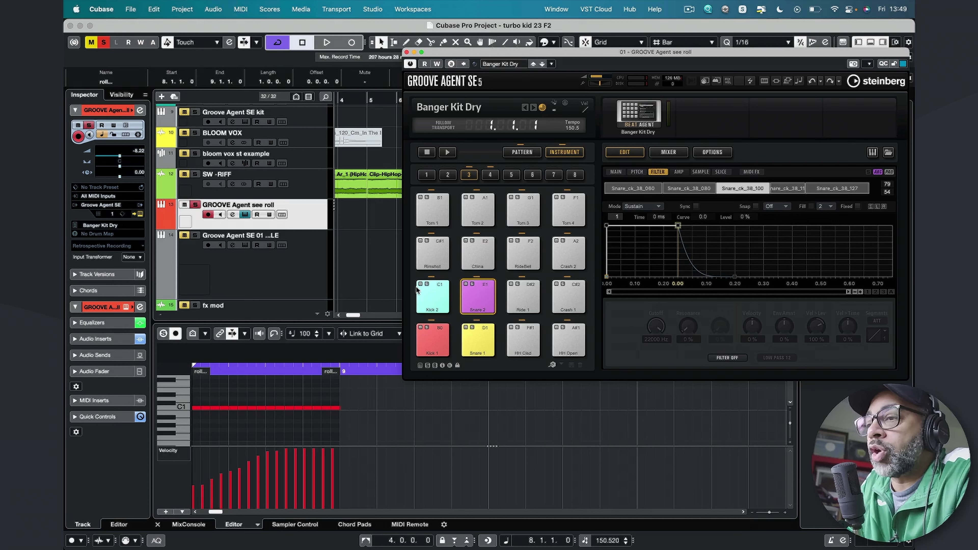
Examine the Kick 2 pad's editing options, including its colour setting, and dismiss them
{"action": "right_click", "coordinate": [430, 299]}
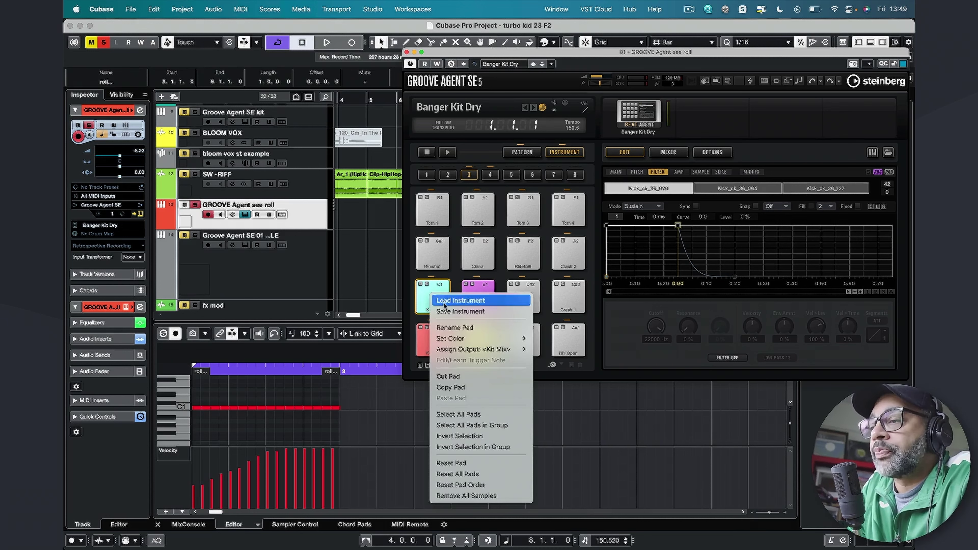
{"action": "mouse_move", "coordinate": [465, 338]}
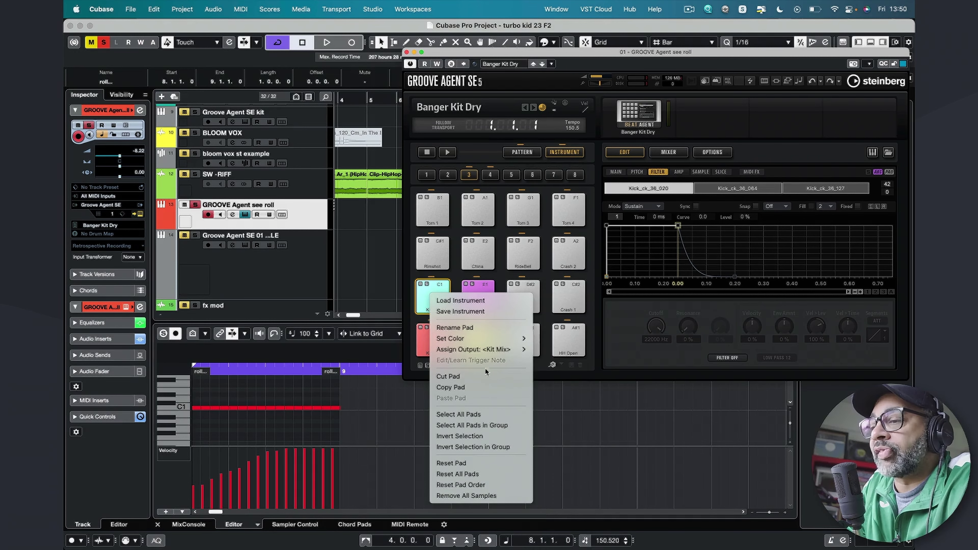
{"action": "left_click", "coordinate": [595, 198]}
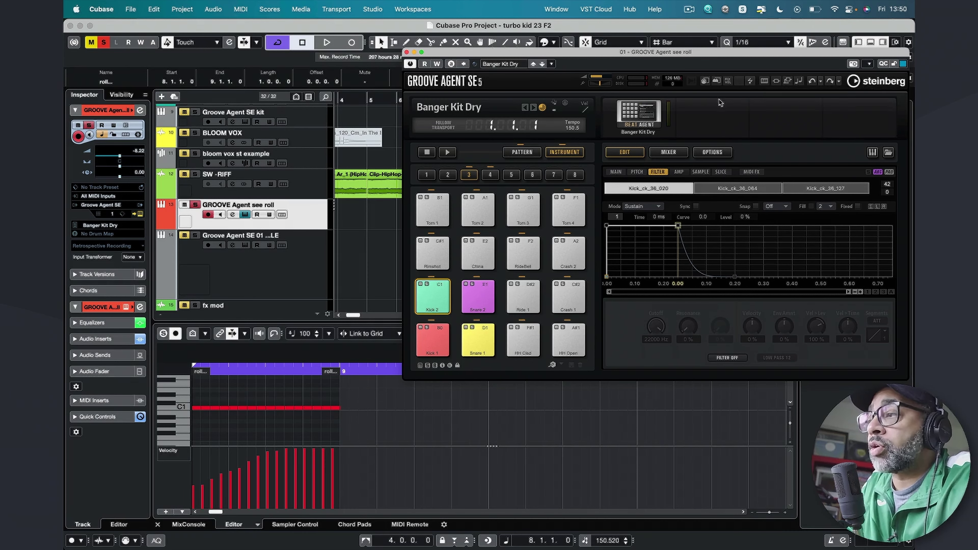
Switch the plug-in header's first option on and back off while auditioning the Kick 2 and Snare 2 pads
{"action": "left_click", "coordinate": [706, 82]}
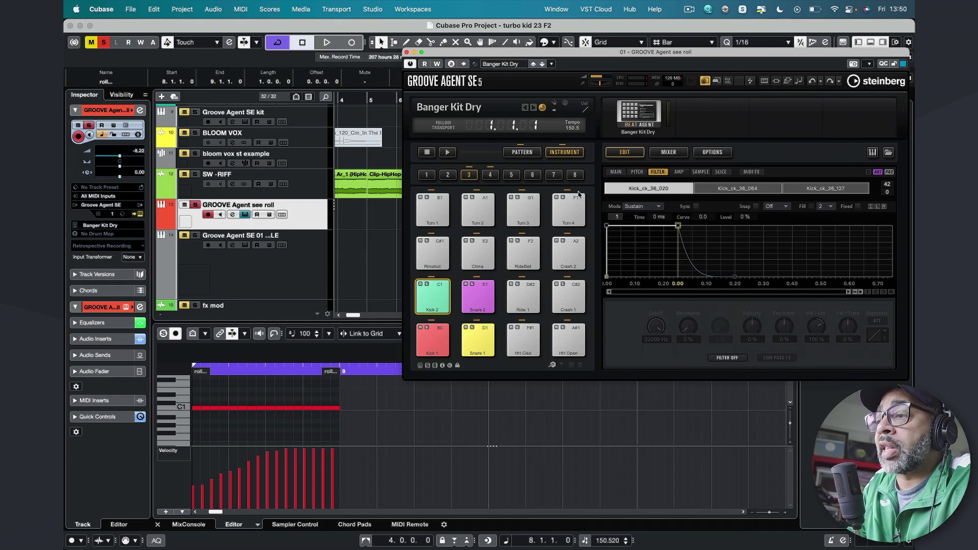
{"action": "left_click", "coordinate": [432, 313]}
{"action": "left_click", "coordinate": [475, 297]}
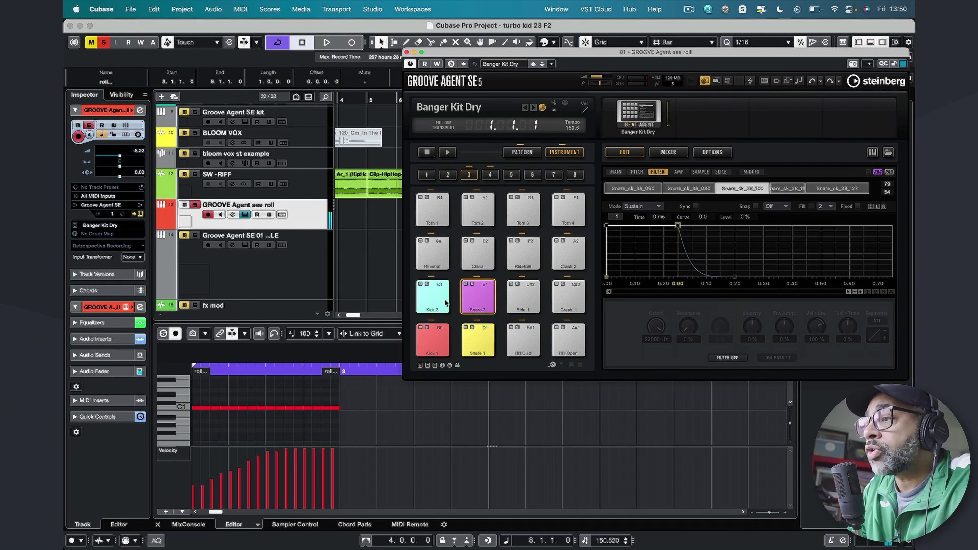
{"action": "left_click", "coordinate": [706, 82]}
{"action": "left_click", "coordinate": [432, 298]}
{"action": "left_click", "coordinate": [472, 302]}
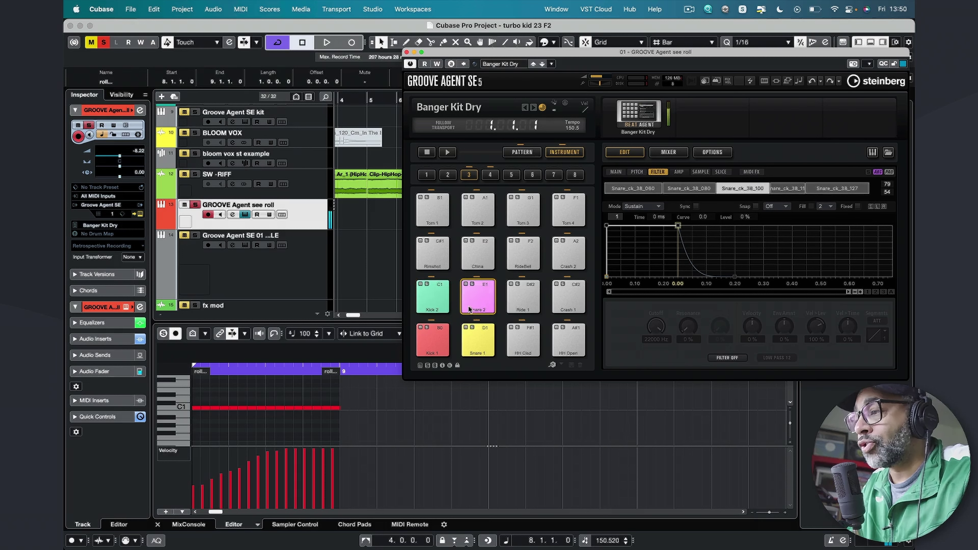
Show the main sample settings for the pads and audition Kick 2, Snare 2, Kick 1 and Snare 1
{"action": "left_click", "coordinate": [616, 171]}
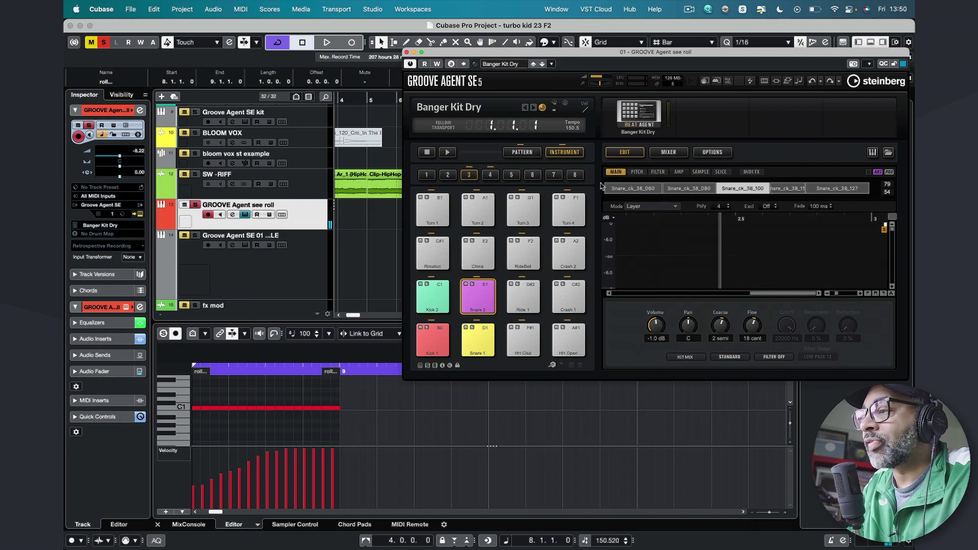
{"action": "left_click", "coordinate": [477, 295]}
{"action": "left_click", "coordinate": [439, 302]}
{"action": "left_click", "coordinate": [474, 301]}
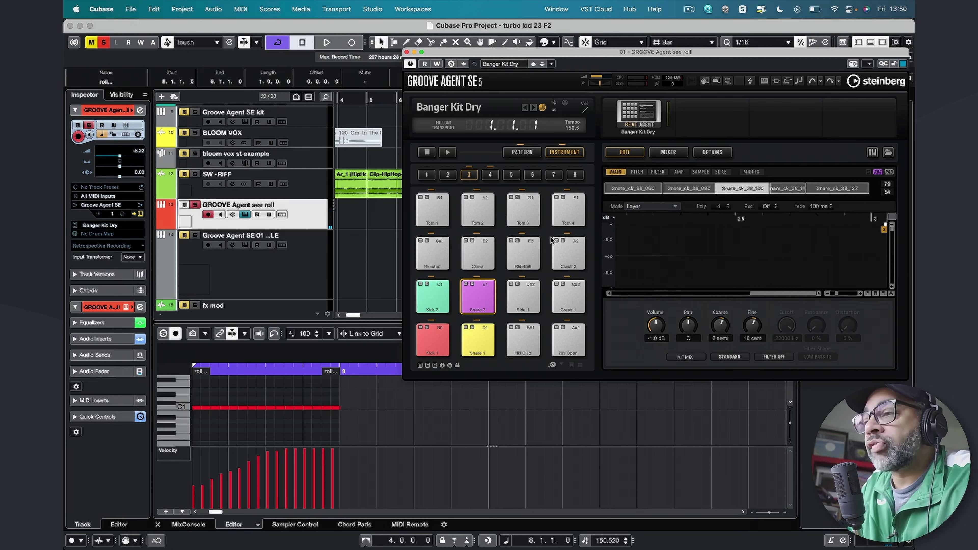
{"action": "left_click", "coordinate": [432, 299]}
{"action": "left_click", "coordinate": [478, 297]}
{"action": "left_click", "coordinate": [429, 339]}
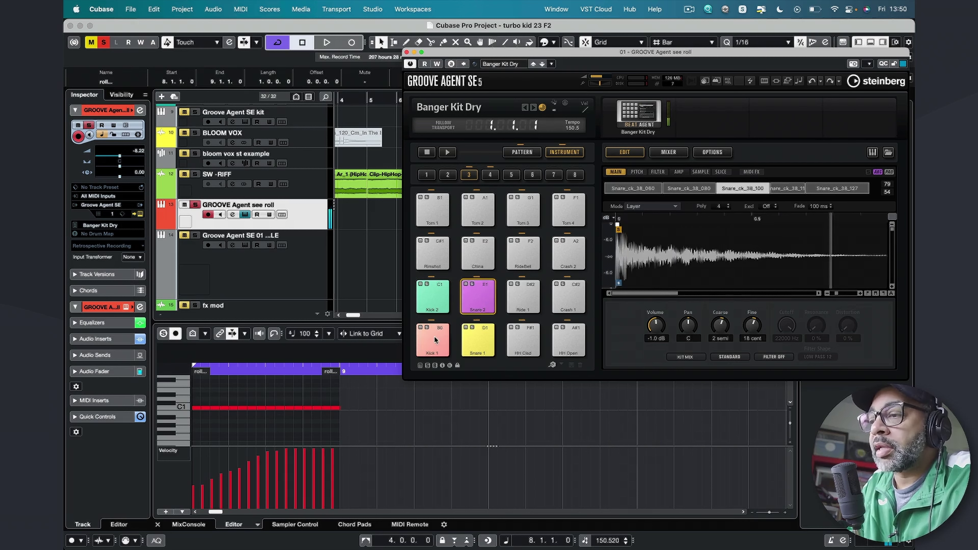
{"action": "left_click", "coordinate": [481, 344]}
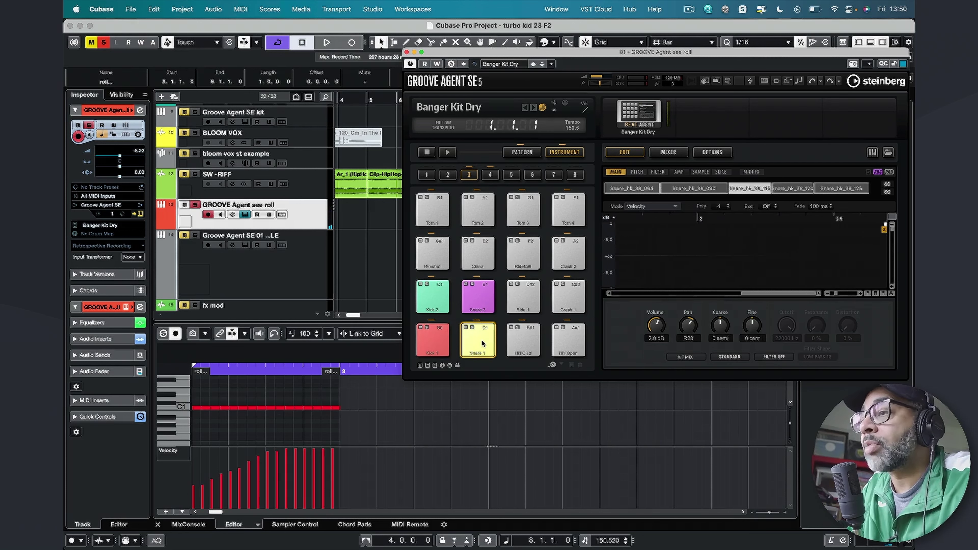
Play back the roll part from bar 8 and show the Banger Kit Dry pattern pads
{"action": "left_click_drag", "start_coordinate": [488, 54], "coordinate": [625, 78]}
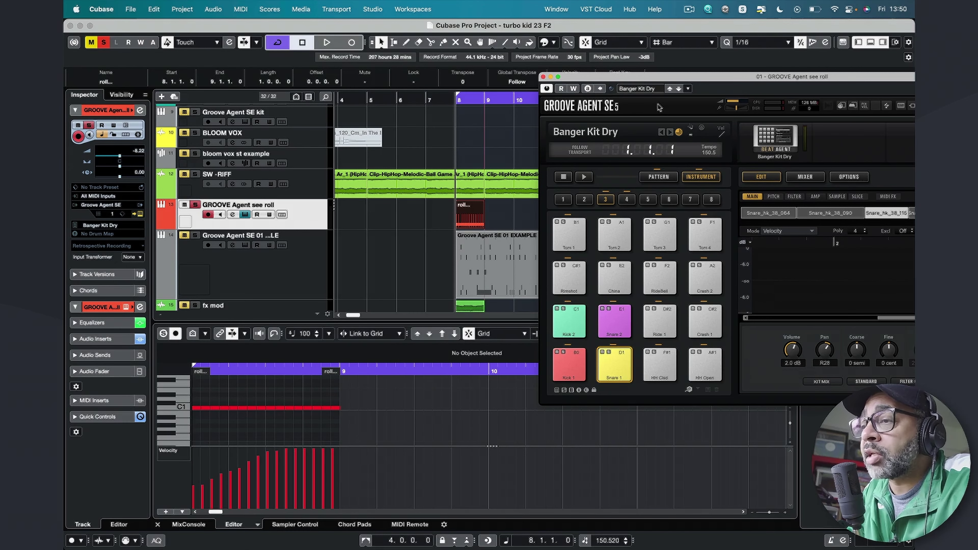
{"action": "left_click", "coordinate": [325, 215]}
{"action": "key", "text": "space"}
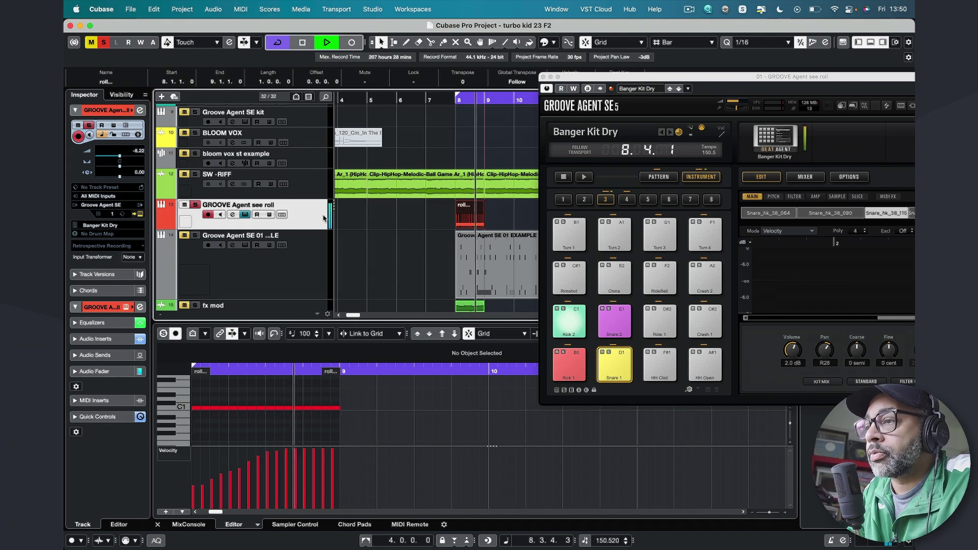
{"action": "key", "text": "space"}
{"action": "left_click", "coordinate": [658, 178]}
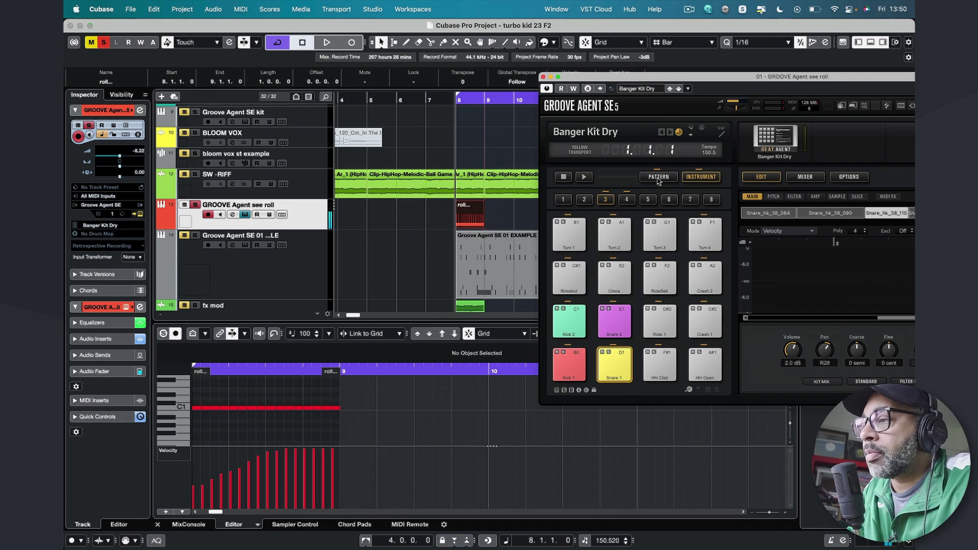
{"action": "left_click", "coordinate": [658, 179]}
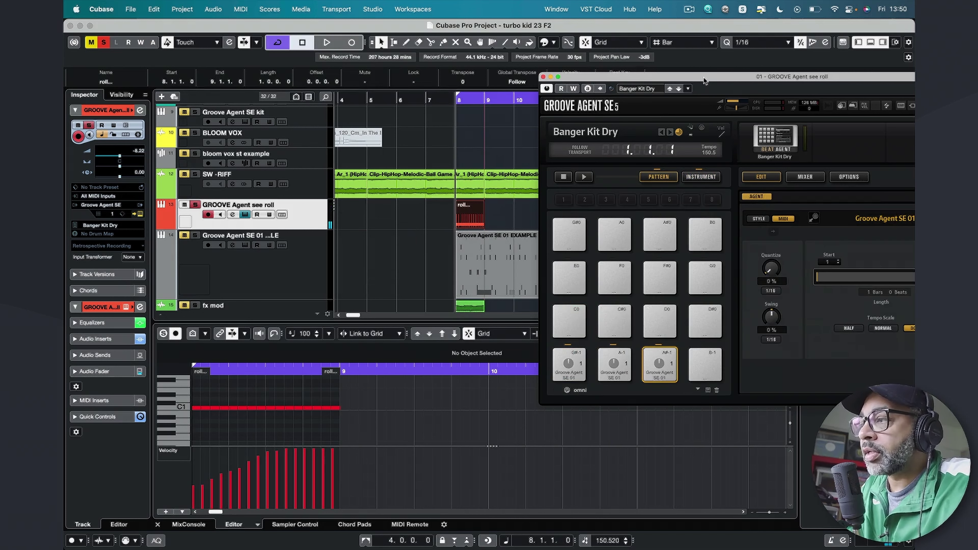
Assign the roll part at bar 8 to the G#0 and A0 pattern pads
{"action": "left_click_drag", "start_coordinate": [704, 80], "coordinate": [681, 76]}
{"action": "left_click", "coordinate": [469, 219]}
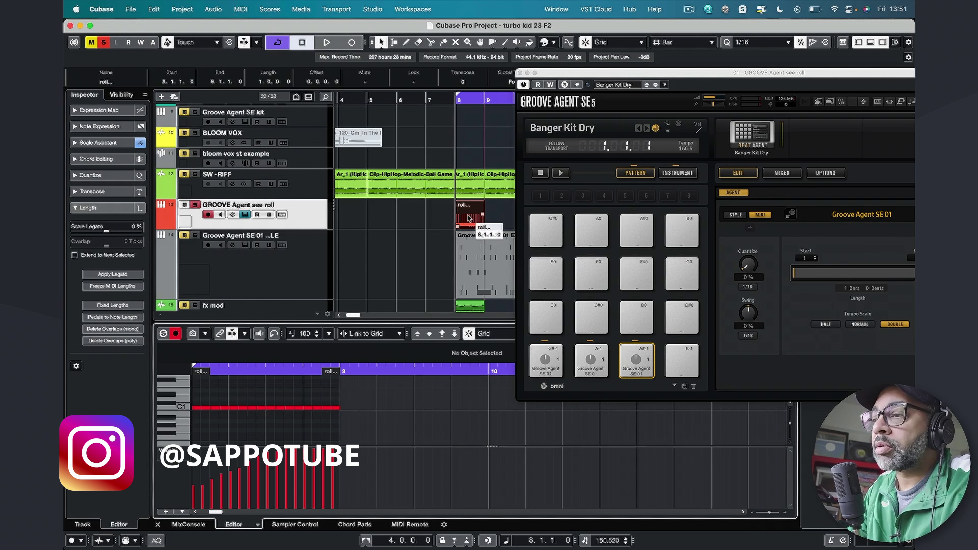
{"action": "left_click_drag", "start_coordinate": [466, 223], "coordinate": [546, 243]}
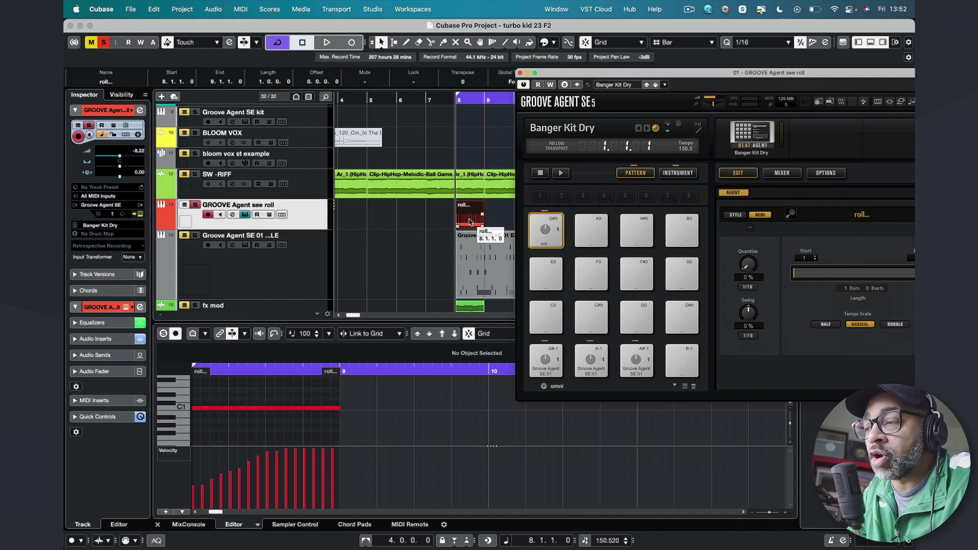
{"action": "left_click_drag", "start_coordinate": [470, 222], "coordinate": [591, 231]}
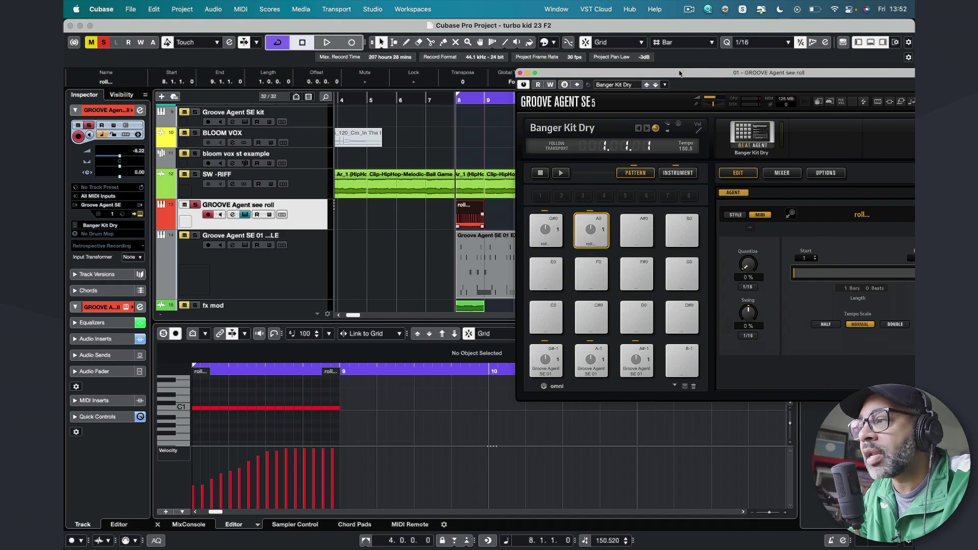
Audition the roll on the G#0 pad, set its tempo scale to Half and audition it again
{"action": "left_click_drag", "start_coordinate": [680, 73], "coordinate": [468, 73]}
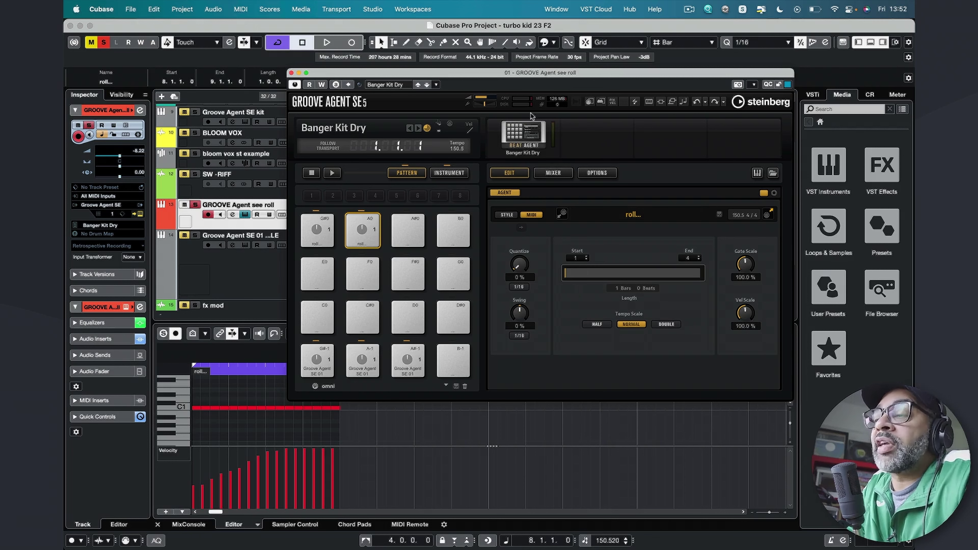
{"action": "left_click_drag", "start_coordinate": [499, 78], "coordinate": [536, 77]}
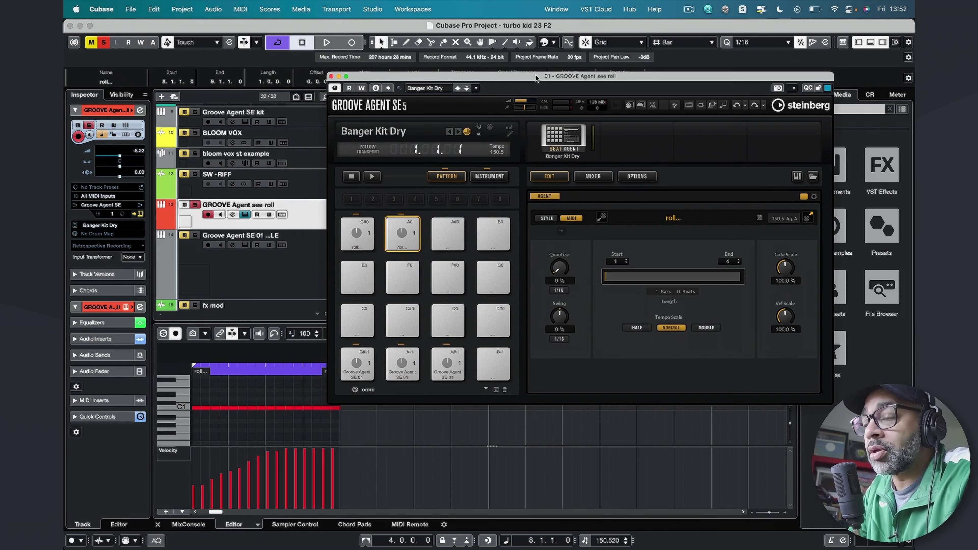
{"action": "left_click", "coordinate": [367, 243]}
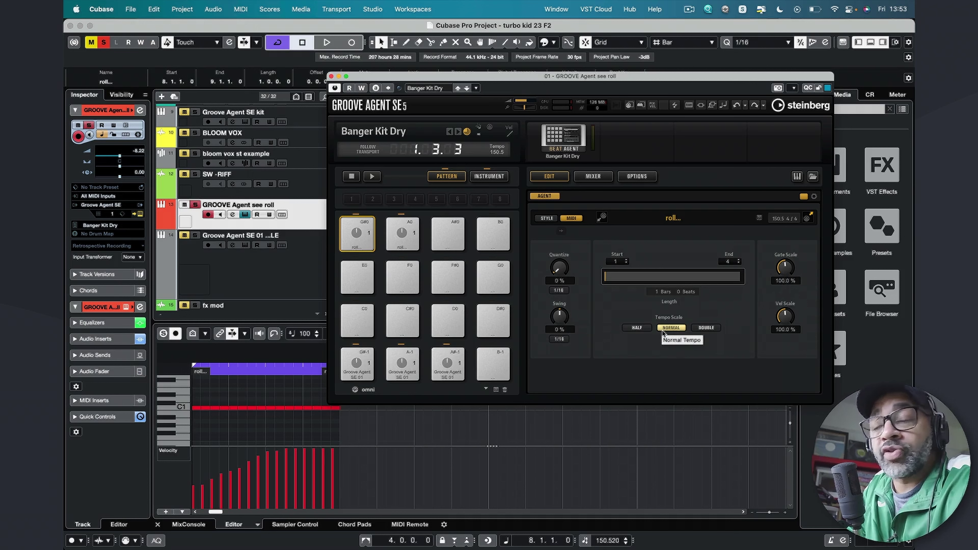
{"action": "left_click", "coordinate": [637, 328]}
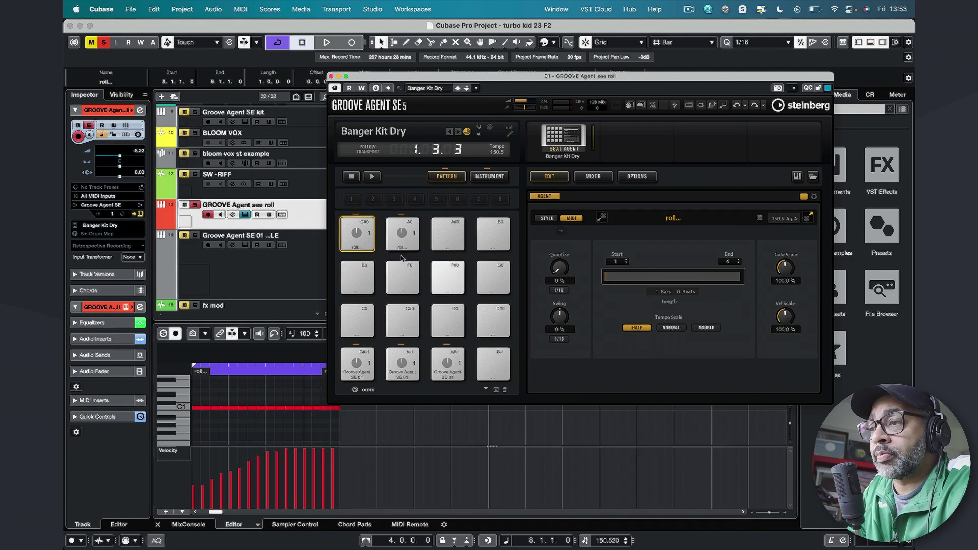
{"action": "left_click", "coordinate": [353, 234]}
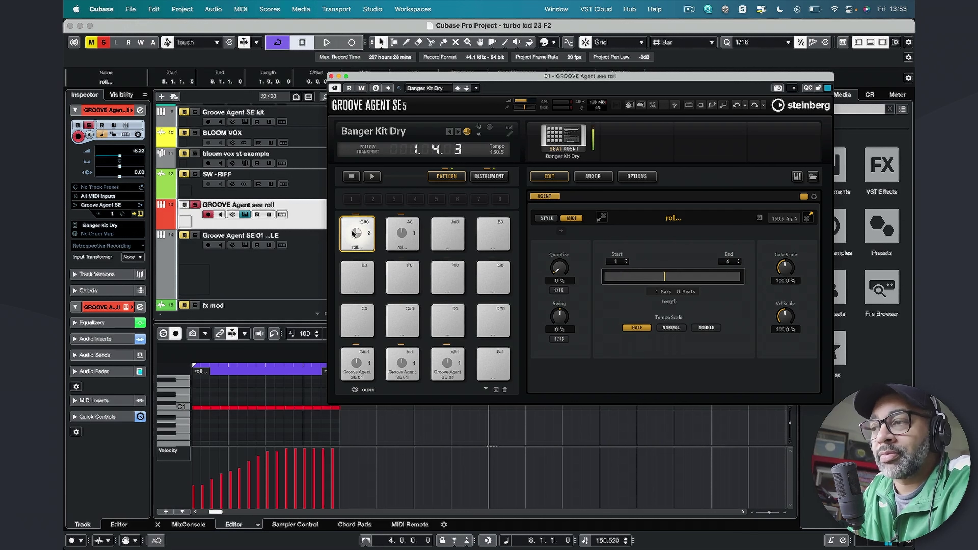
{"action": "left_click", "coordinate": [354, 234]}
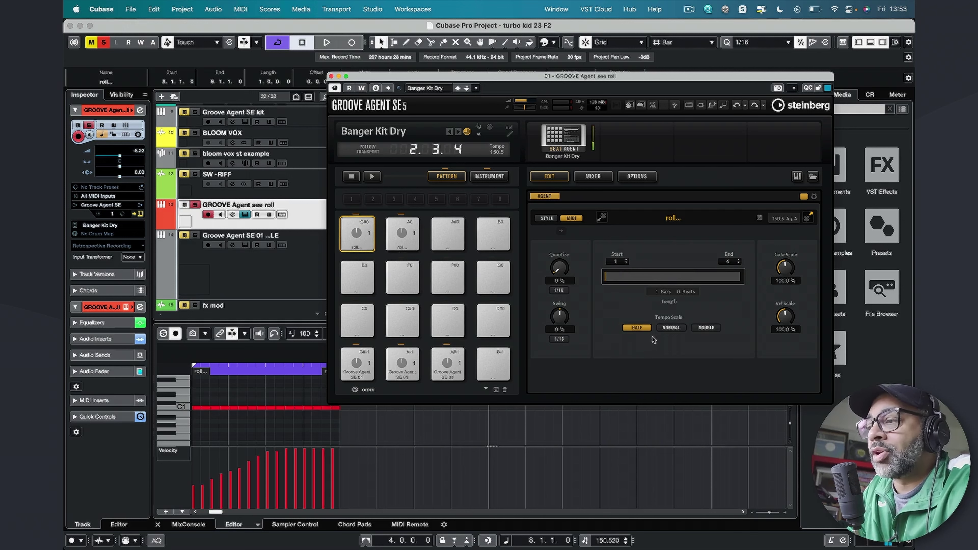
Audition the G#0 roll at Normal tempo scale, set the scale to Double and play the pad again
{"action": "left_click", "coordinate": [671, 328]}
{"action": "left_click", "coordinate": [363, 243]}
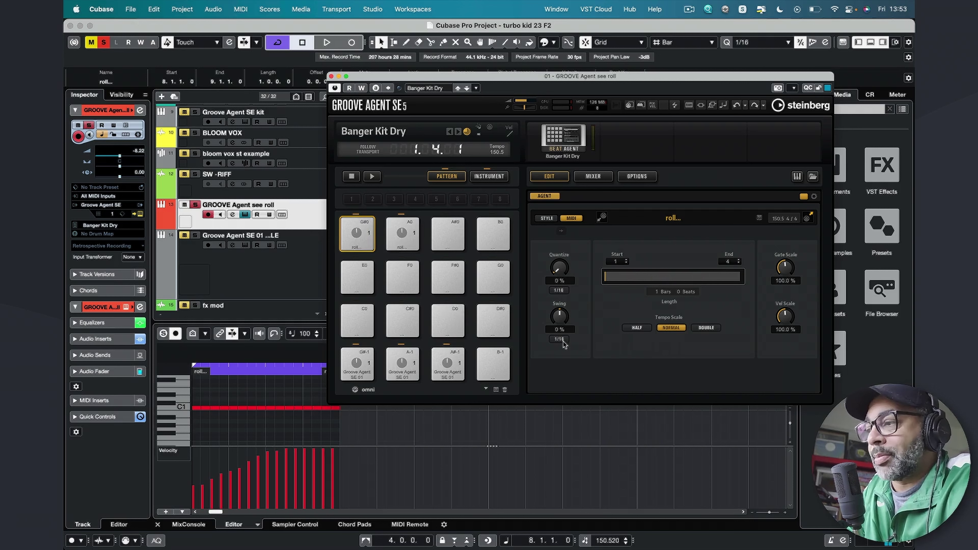
{"action": "left_click", "coordinate": [707, 328]}
{"action": "left_click", "coordinate": [366, 243]}
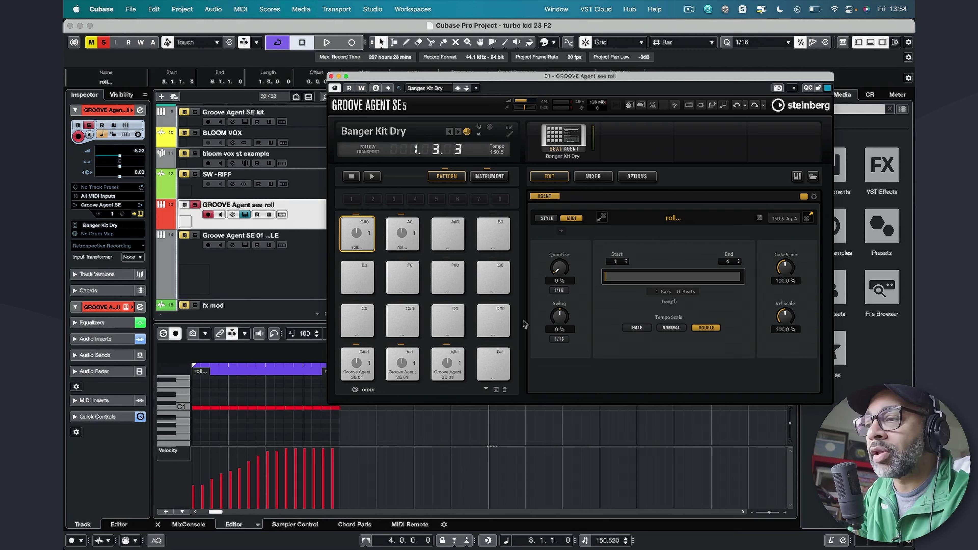
Audition and compare the Groove Agent SE 01 patterns on the G#-1, A-1 and A#-1 pads
{"action": "left_click", "coordinate": [352, 367]}
{"action": "left_click", "coordinate": [387, 366]}
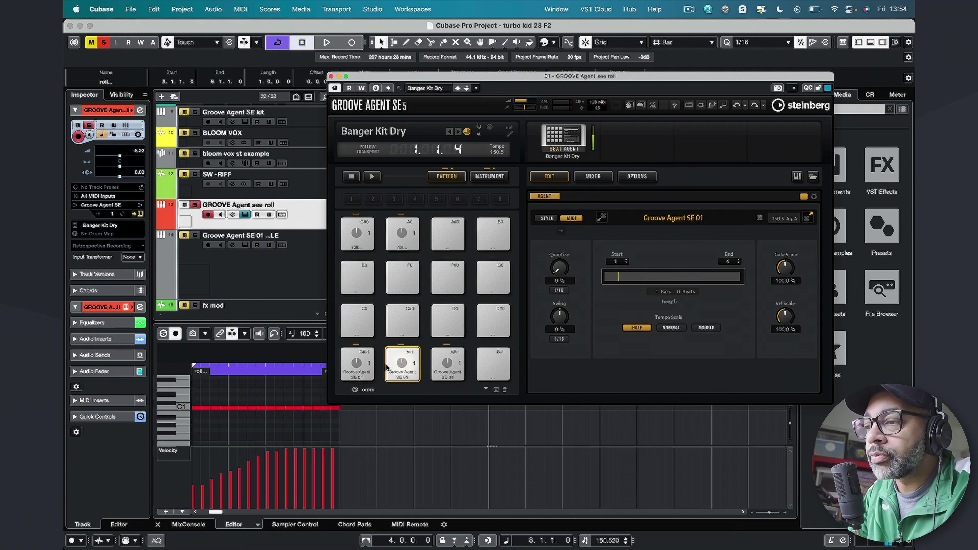
{"action": "left_click", "coordinate": [444, 366]}
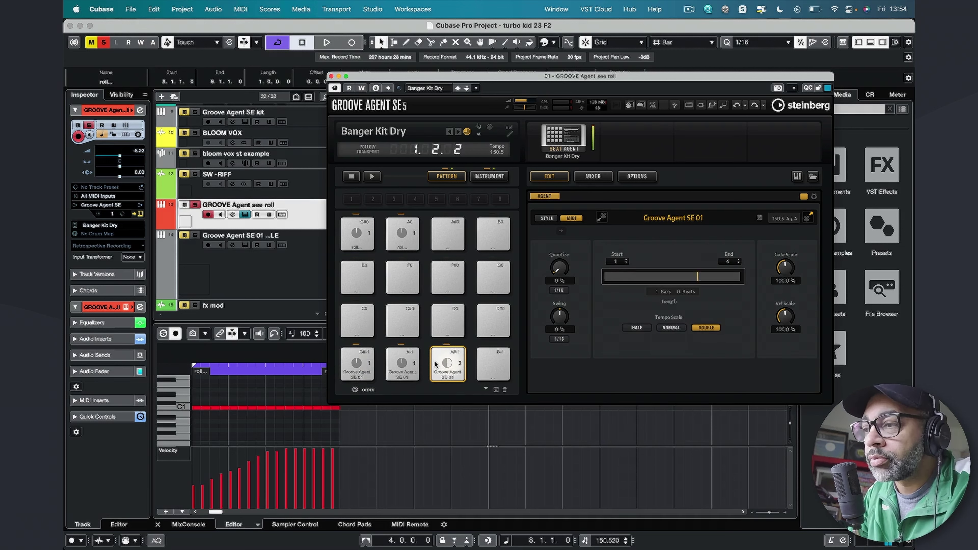
{"action": "left_click", "coordinate": [412, 361]}
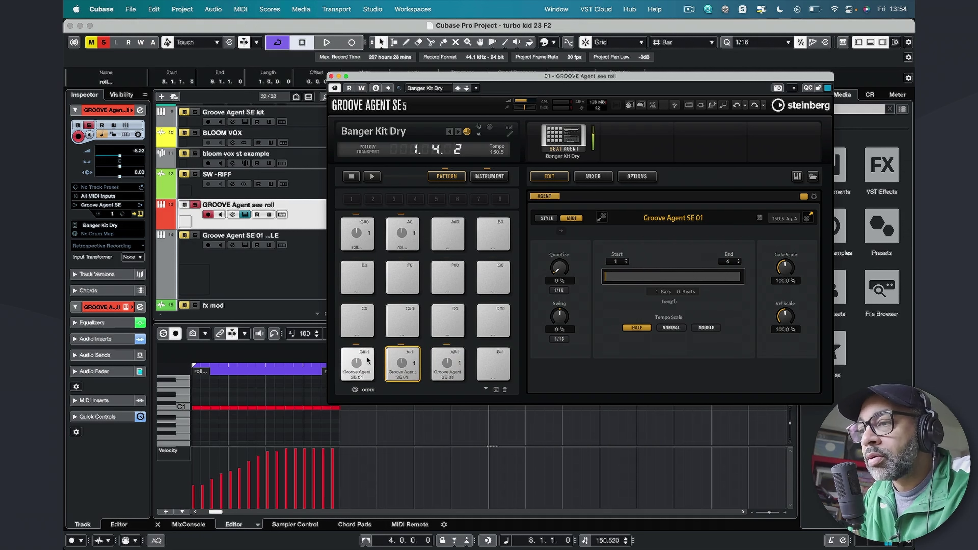
{"action": "left_click", "coordinate": [393, 365]}
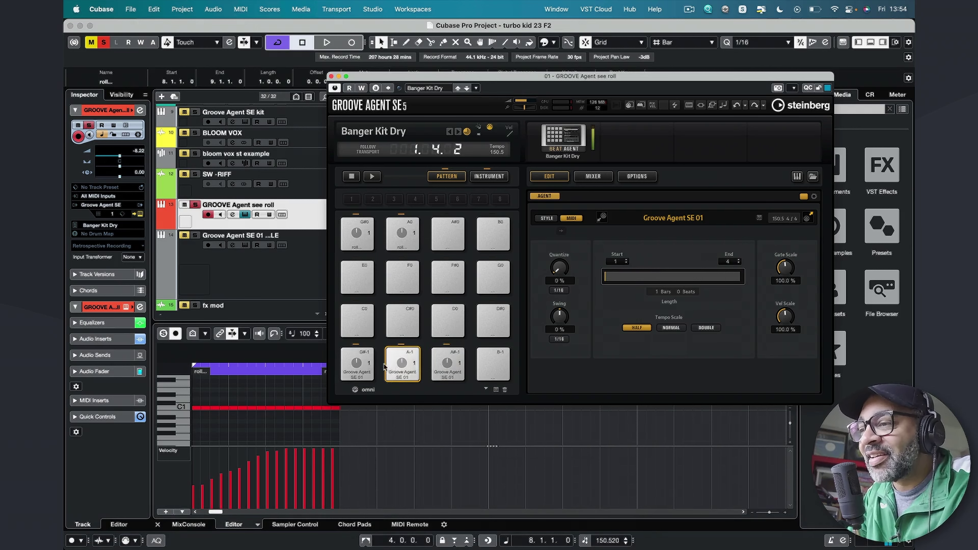
{"action": "left_click", "coordinate": [357, 363]}
{"action": "left_click", "coordinate": [453, 359]}
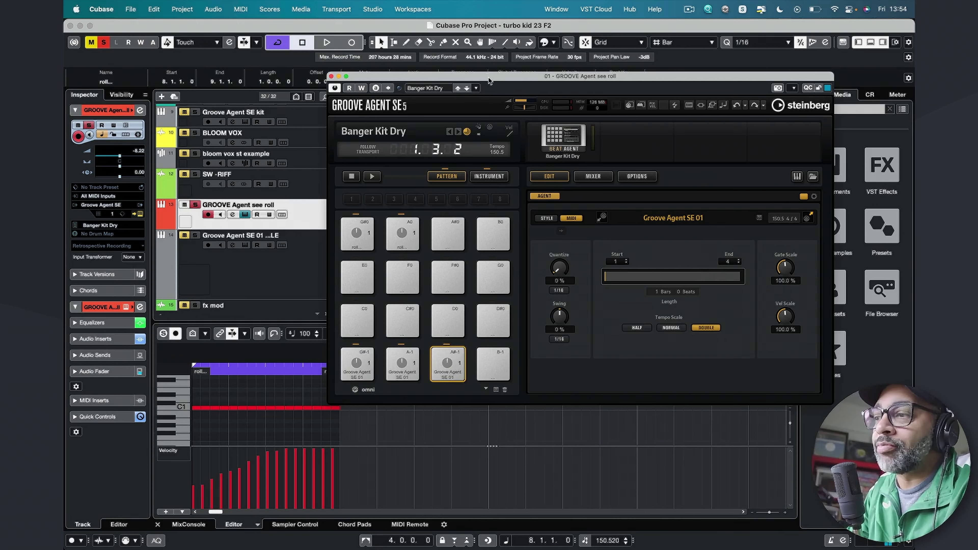
Place the A-1 pad's pattern at bar 9 and the G#-1 pad's pattern at bar 11 on the GROOVE Agent see roll track
{"action": "left_click_drag", "start_coordinate": [489, 80], "coordinate": [749, 85]}
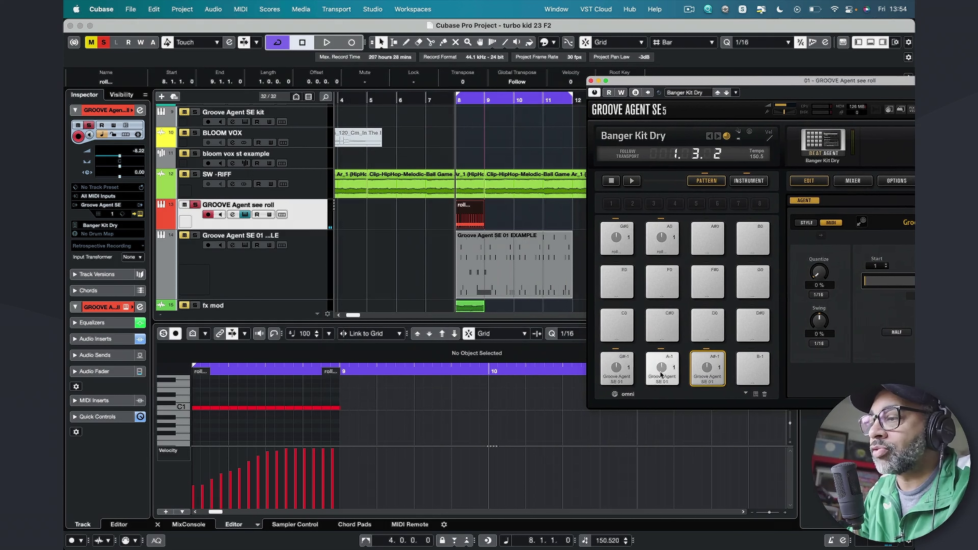
{"action": "left_click_drag", "start_coordinate": [661, 373], "coordinate": [500, 218]}
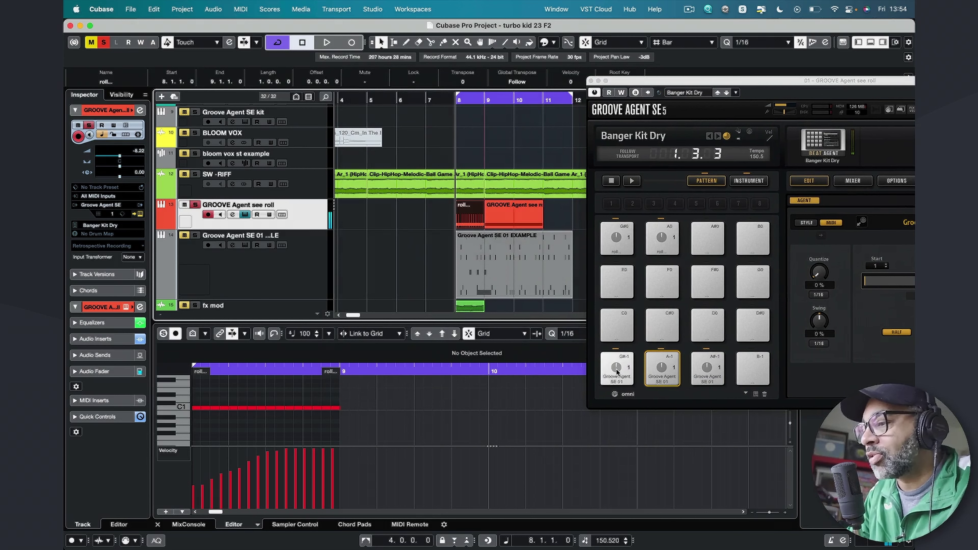
{"action": "left_click_drag", "start_coordinate": [617, 372], "coordinate": [551, 215]}
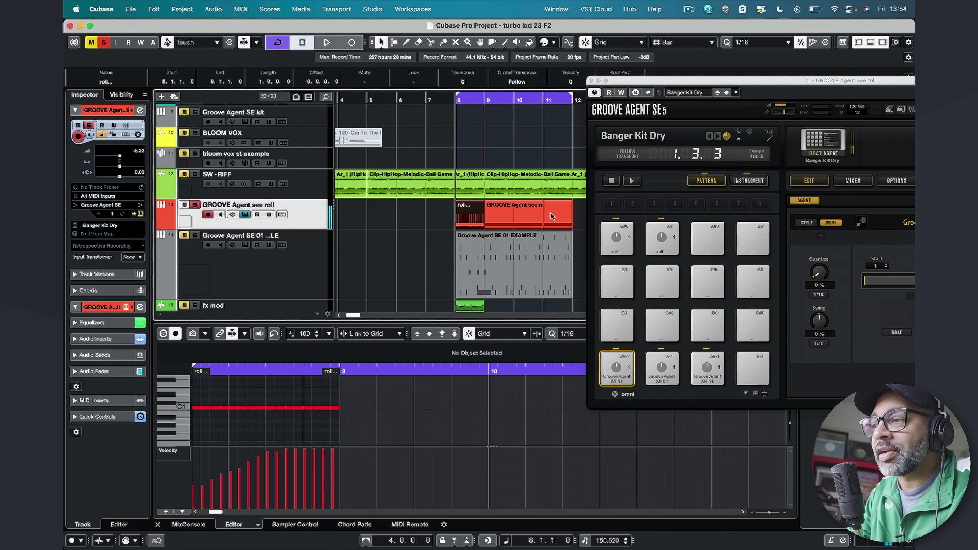
Inspect the notes of the part at bar 11, and delete the parts at bars 11 and 9 from the roll track
{"action": "left_click", "coordinate": [551, 216]}
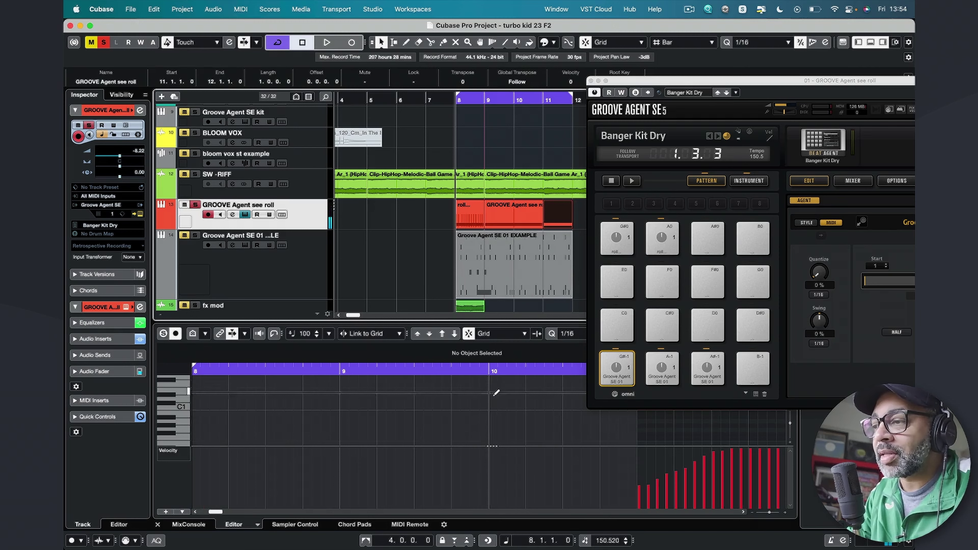
{"action": "scroll", "coordinate": [496, 393], "scroll_direction": "right", "scroll_amount": 6}
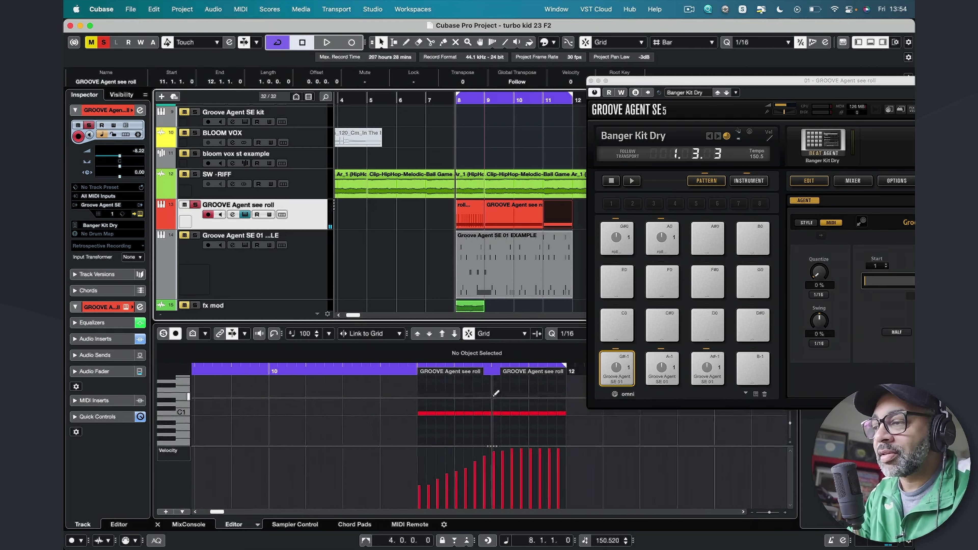
{"action": "scroll", "coordinate": [496, 393], "scroll_direction": "right", "scroll_amount": 3}
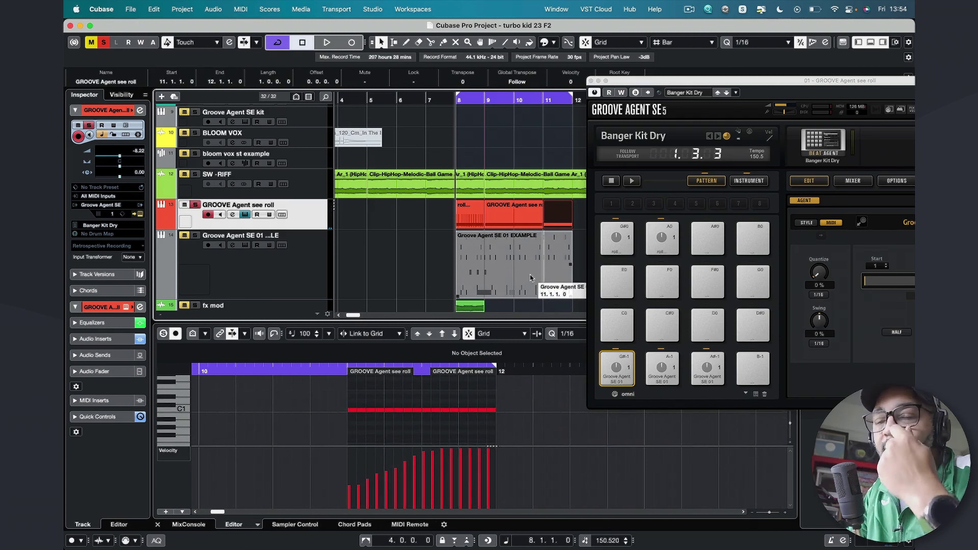
{"action": "key", "text": "Delete"}
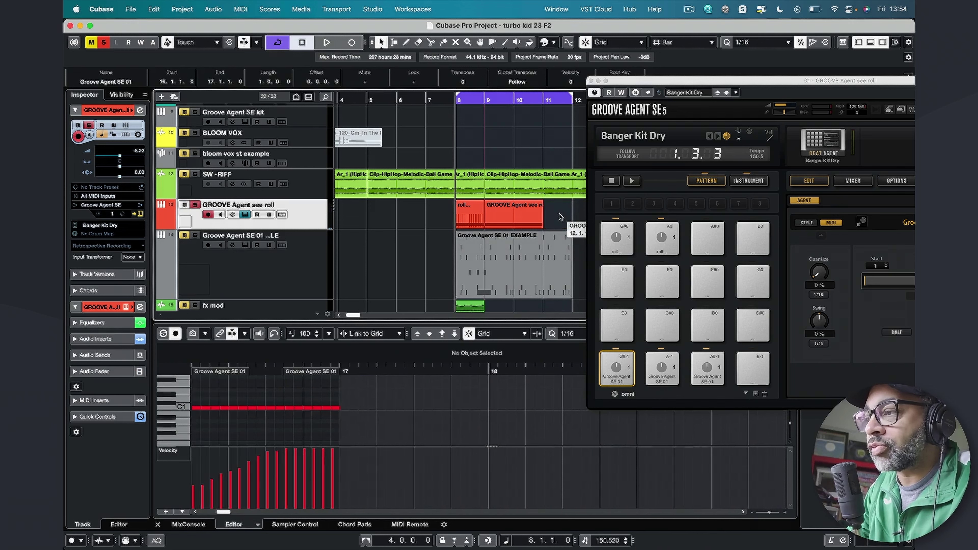
{"action": "left_click", "coordinate": [532, 216]}
{"action": "key", "text": "Delete"}
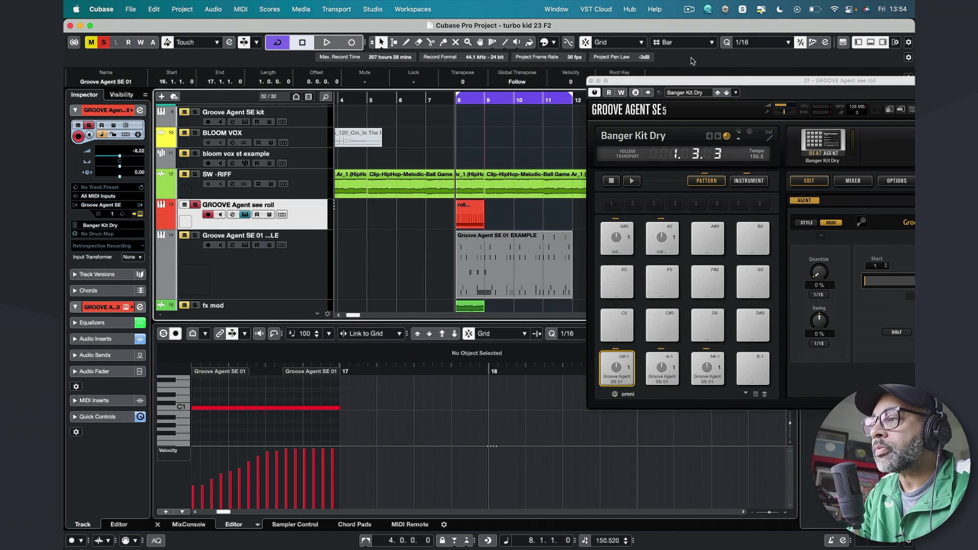
Show the instrument pads, audition Kick 1, Snare 1, Kick 2 and Snare 2, and view the full Snare 2 waveform
{"action": "left_click_drag", "start_coordinate": [694, 81], "coordinate": [533, 88]}
{"action": "left_click", "coordinate": [589, 188]}
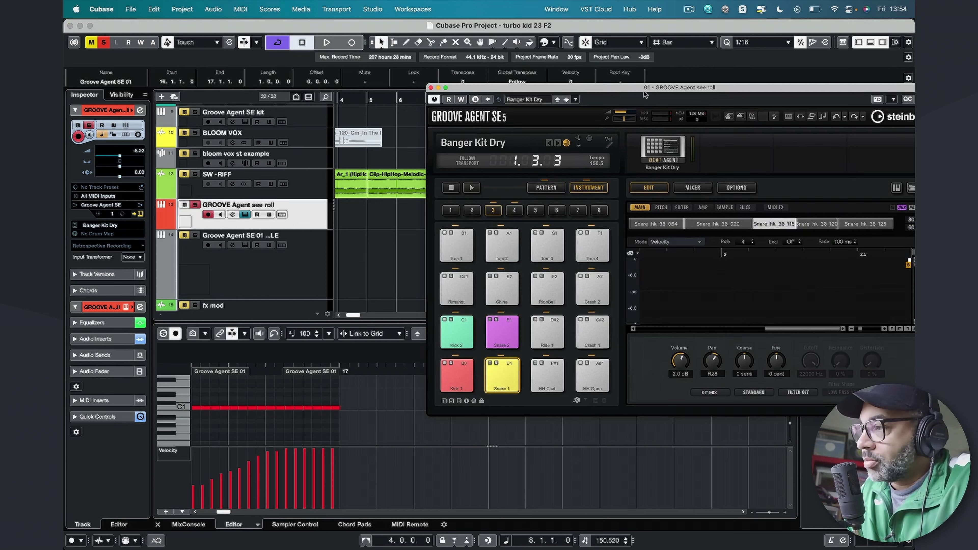
{"action": "left_click_drag", "start_coordinate": [650, 89], "coordinate": [559, 117]}
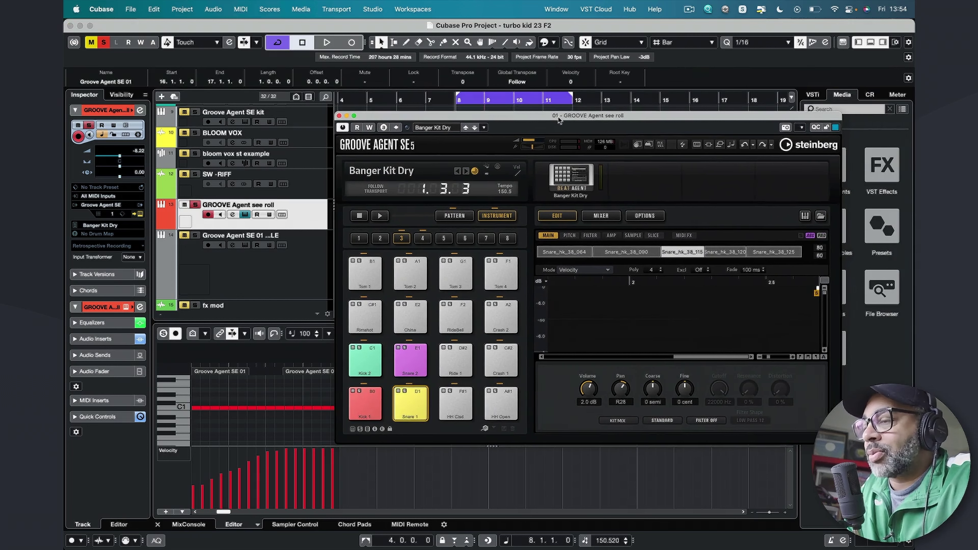
{"action": "left_click", "coordinate": [372, 402]}
{"action": "left_click", "coordinate": [410, 403]}
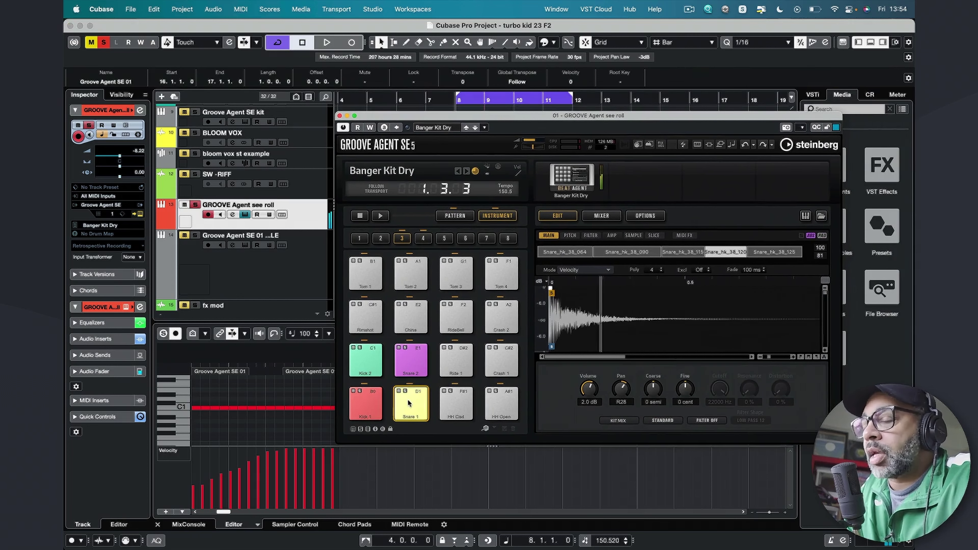
{"action": "left_click", "coordinate": [366, 369]}
{"action": "left_click", "coordinate": [412, 361]}
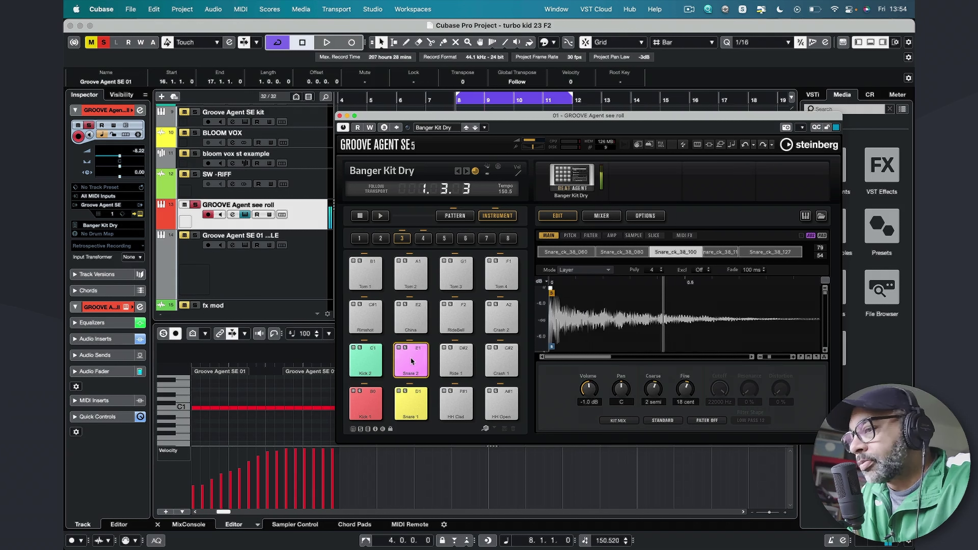
{"action": "left_click", "coordinate": [364, 369]}
{"action": "left_click", "coordinate": [413, 366]}
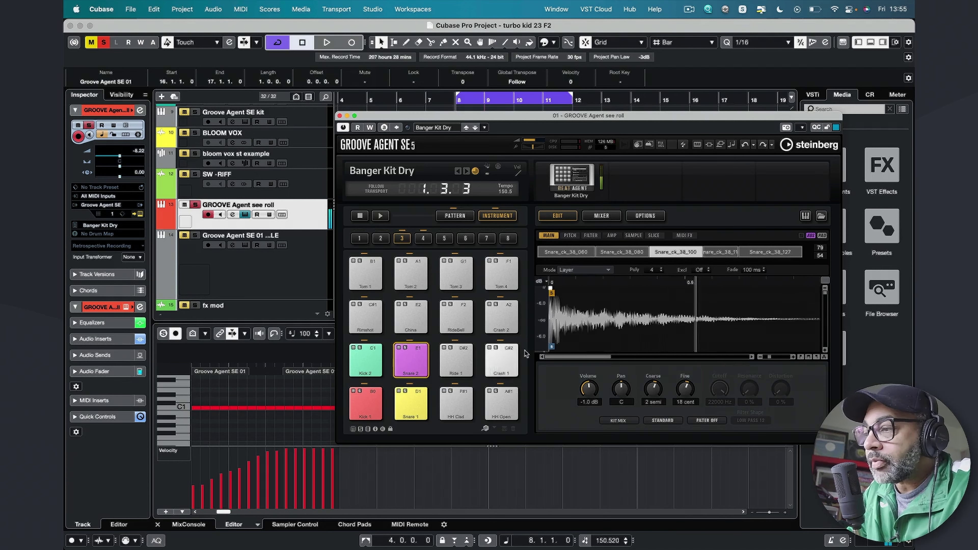
{"action": "left_click", "coordinate": [810, 357]}
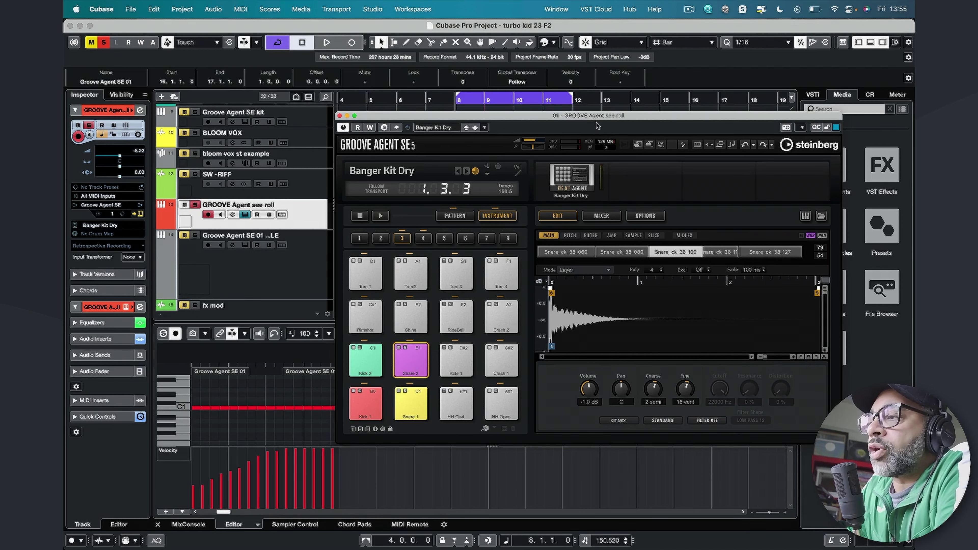
Audition the Tom 3, China and RideBell pads of the Banger Kit Dry
{"action": "left_click_drag", "start_coordinate": [596, 118], "coordinate": [501, 122]}
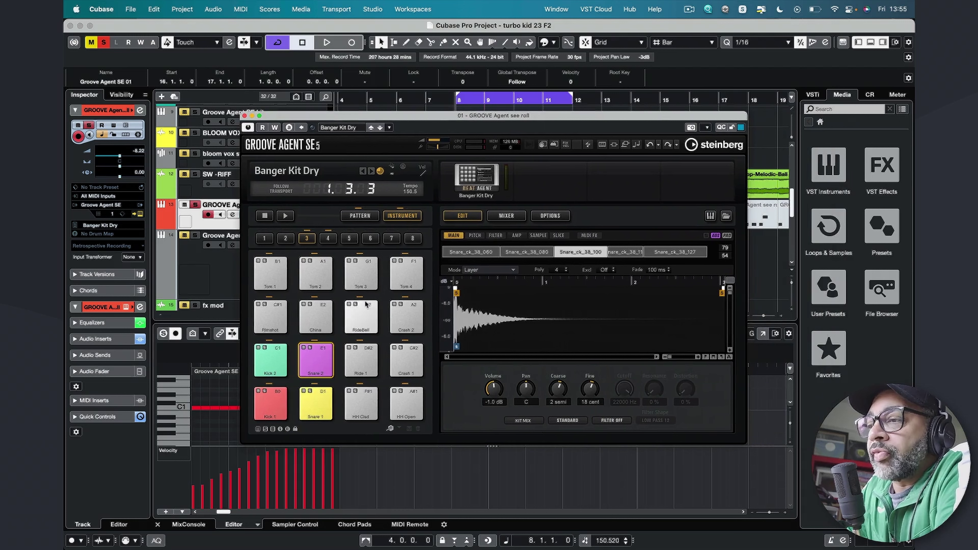
{"action": "left_click", "coordinate": [362, 280]}
{"action": "left_click", "coordinate": [364, 285]}
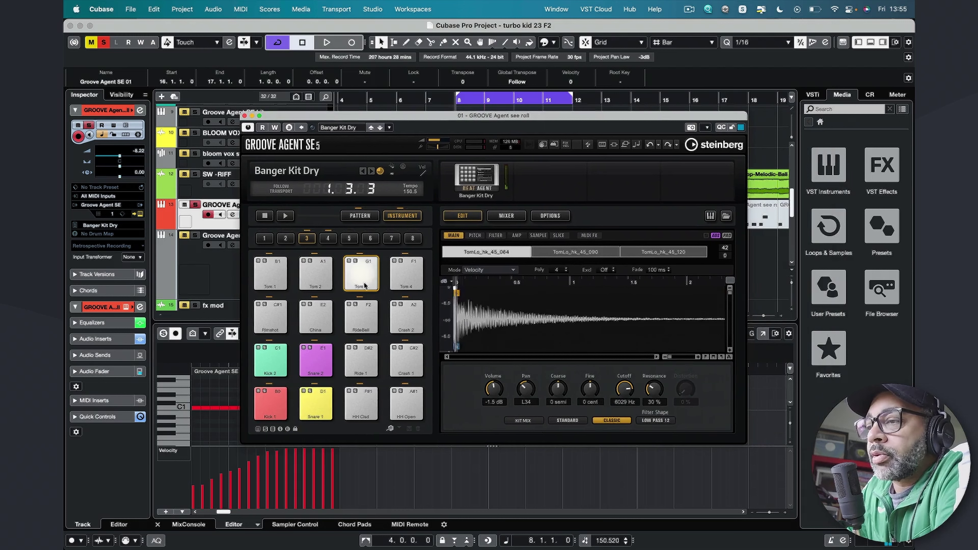
{"action": "left_click", "coordinate": [364, 285]}
{"action": "left_click", "coordinate": [324, 316]}
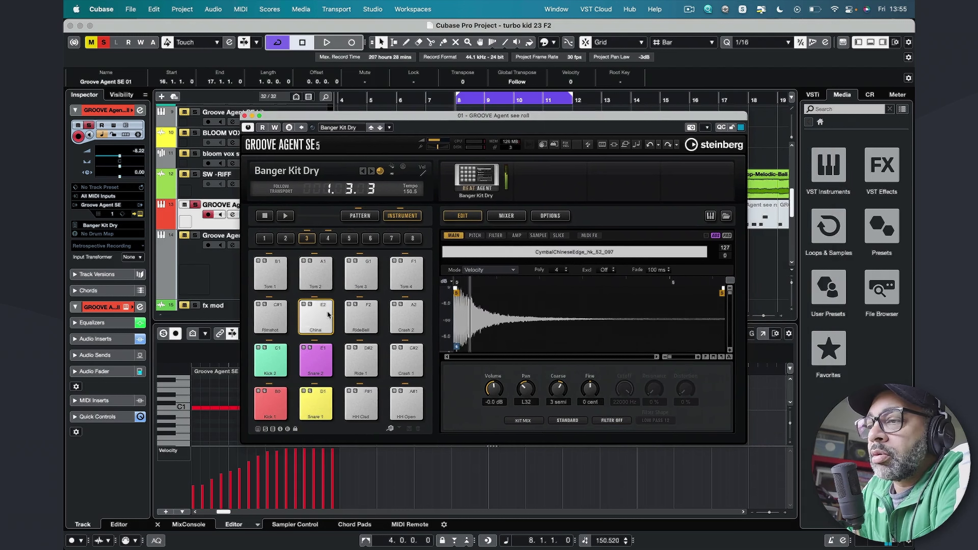
{"action": "left_click", "coordinate": [366, 318]}
{"action": "left_click", "coordinate": [358, 280]}
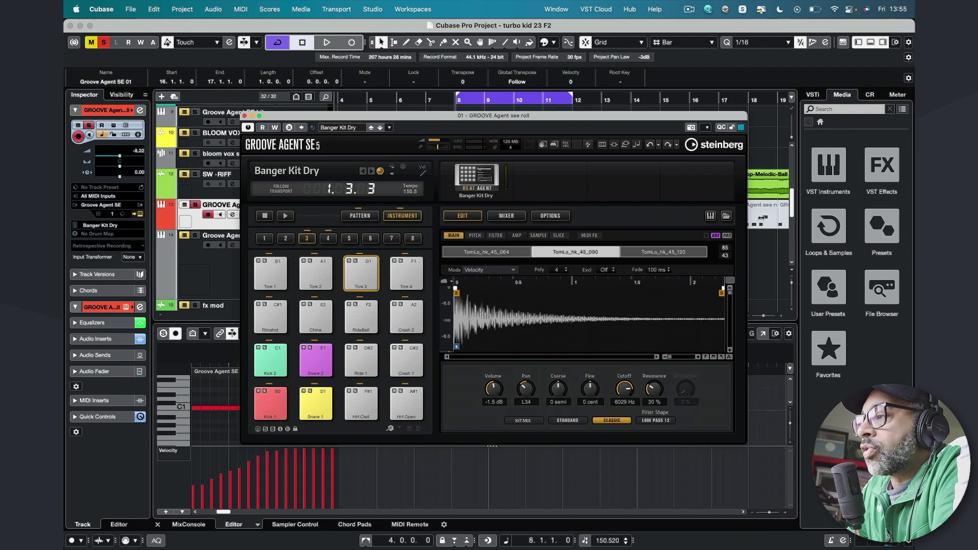
Search the Loops & Samples library for SNARE and preview the 011 Construction Kit 03 SK sample
{"action": "left_click", "coordinate": [828, 230]}
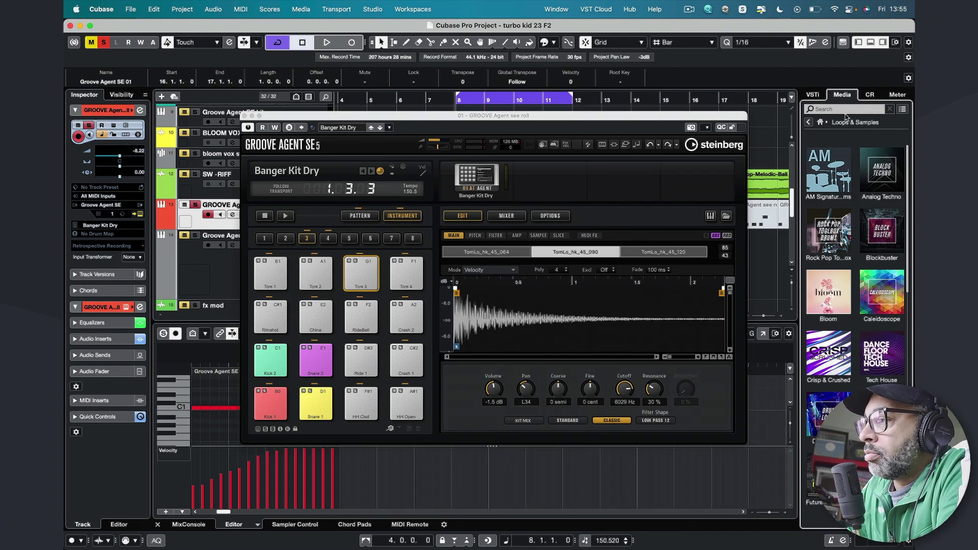
{"action": "type", "text": "SNARE"}
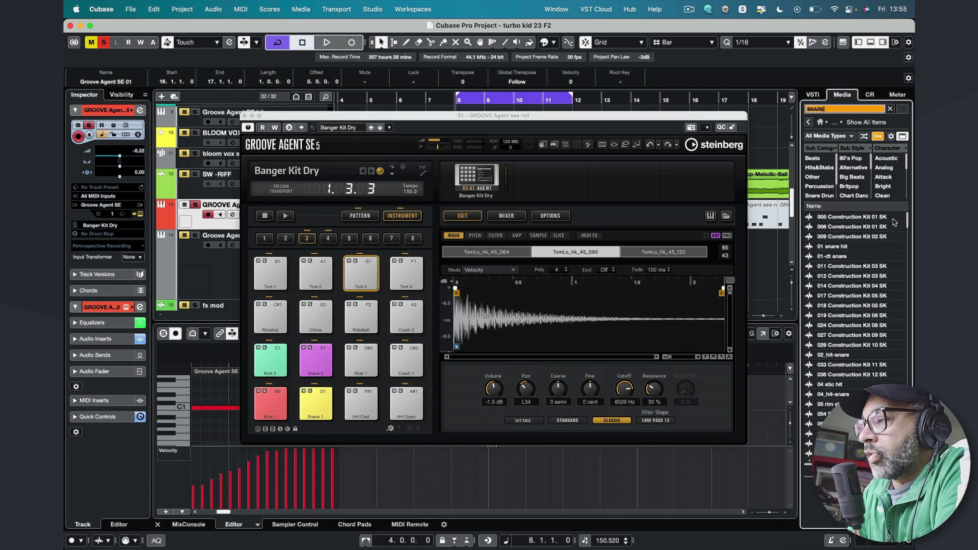
{"action": "left_click", "coordinate": [841, 239]}
{"action": "left_click", "coordinate": [835, 266]}
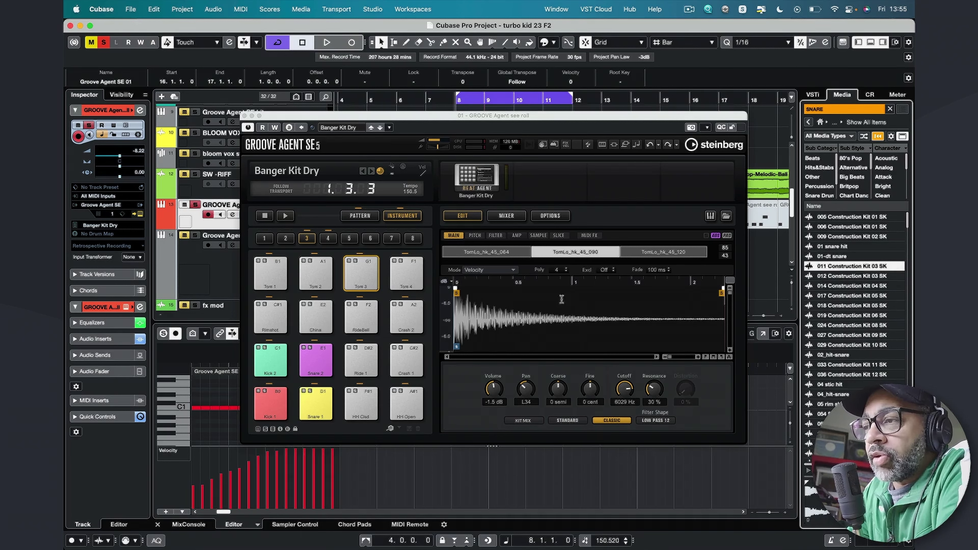
Add the 011 Construction Kit 03 SK sample to the Tom 3 pad as an additional layer, keeping its existing samples
{"action": "left_click_drag", "start_coordinate": [836, 268], "coordinate": [362, 265]}
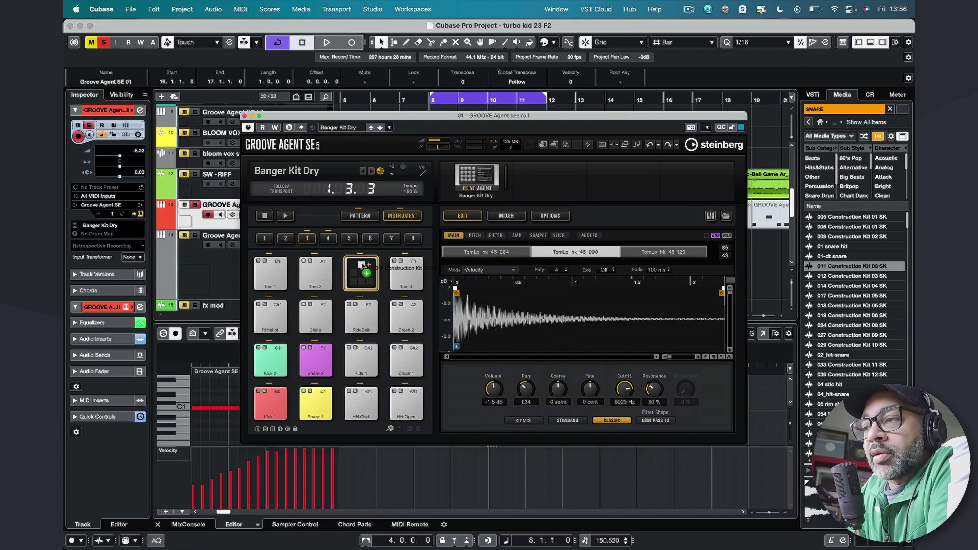
{"action": "left_click_drag", "start_coordinate": [362, 265], "coordinate": [363, 273]}
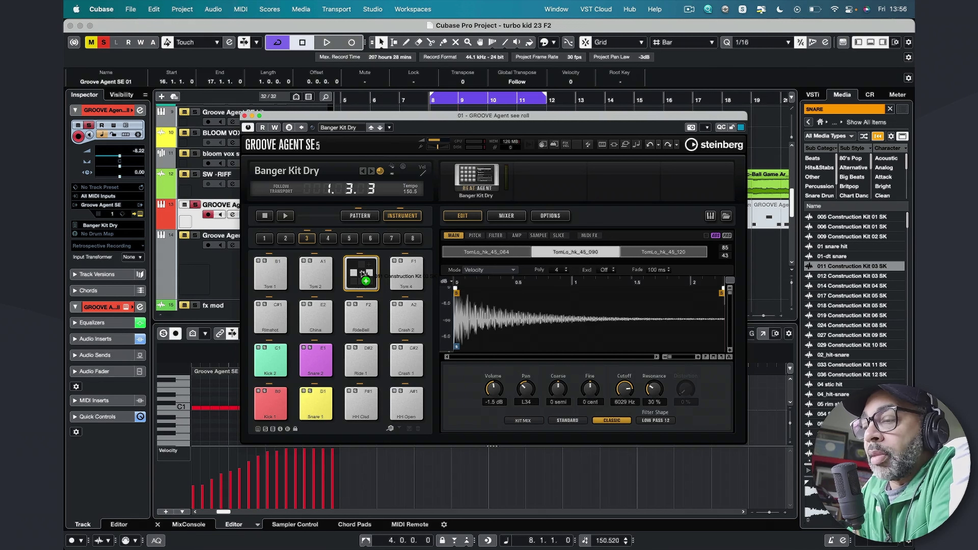
{"action": "left_click_drag", "start_coordinate": [364, 272], "coordinate": [360, 283]}
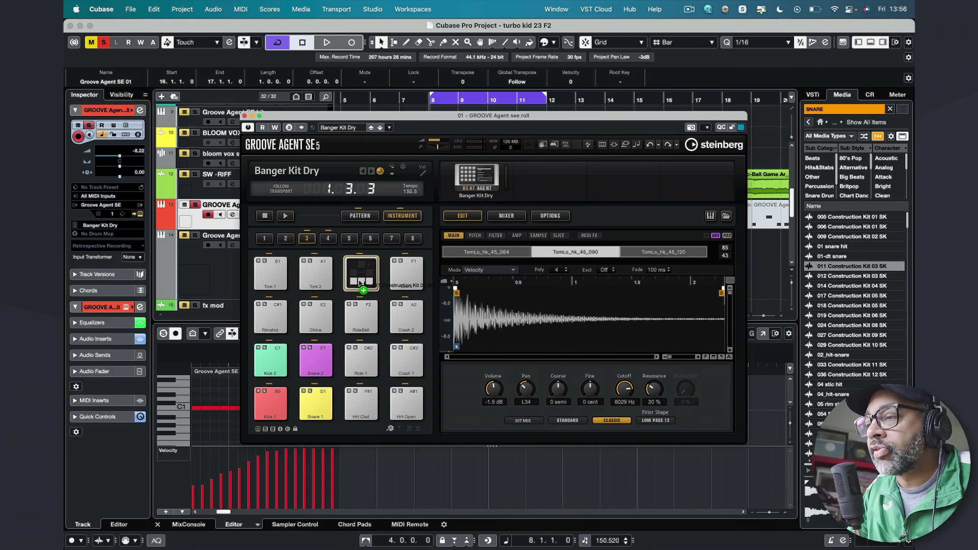
{"action": "left_click_drag", "start_coordinate": [360, 283], "coordinate": [362, 264]}
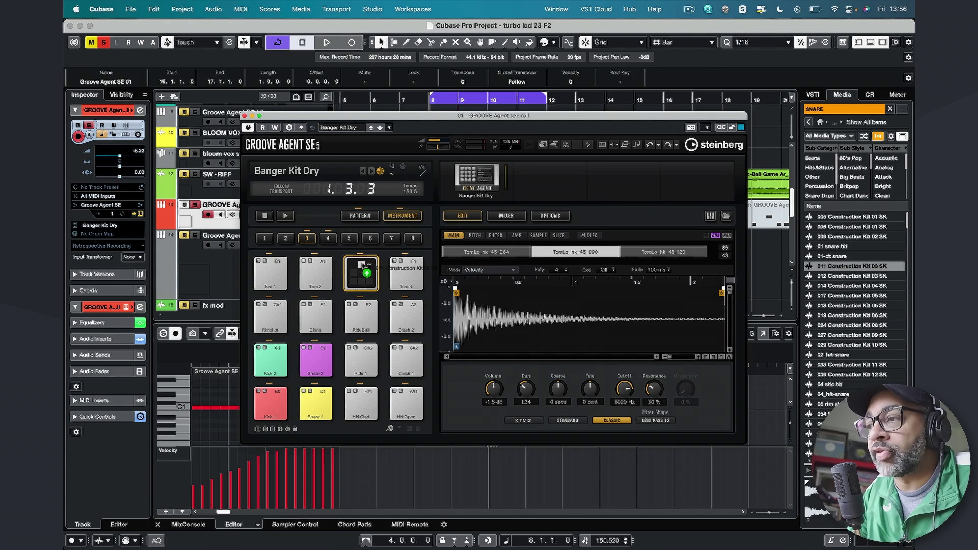
{"action": "left_click_drag", "start_coordinate": [362, 265], "coordinate": [362, 265]}
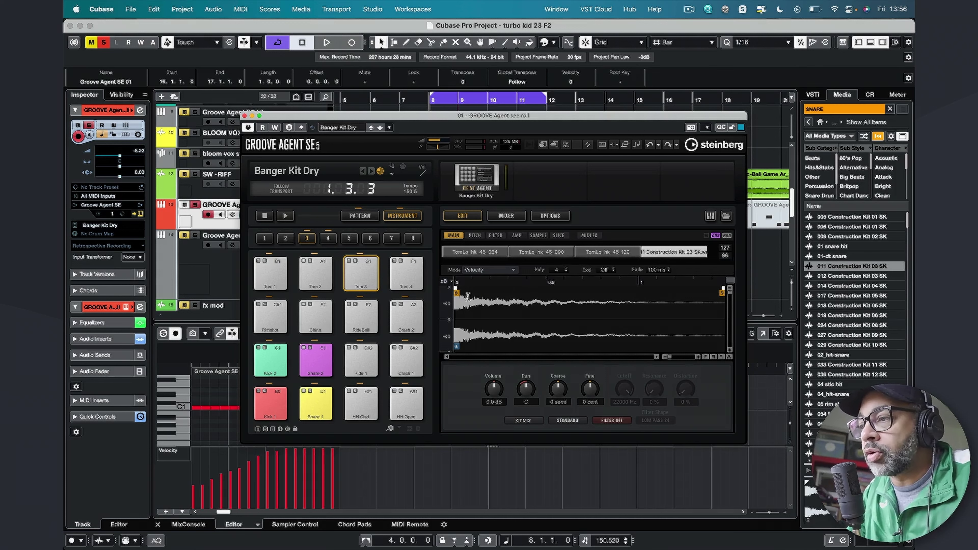
Set the Tom 3 pad's sample mode to Layer and audition the pad repeatedly
{"action": "left_click", "coordinate": [495, 271]}
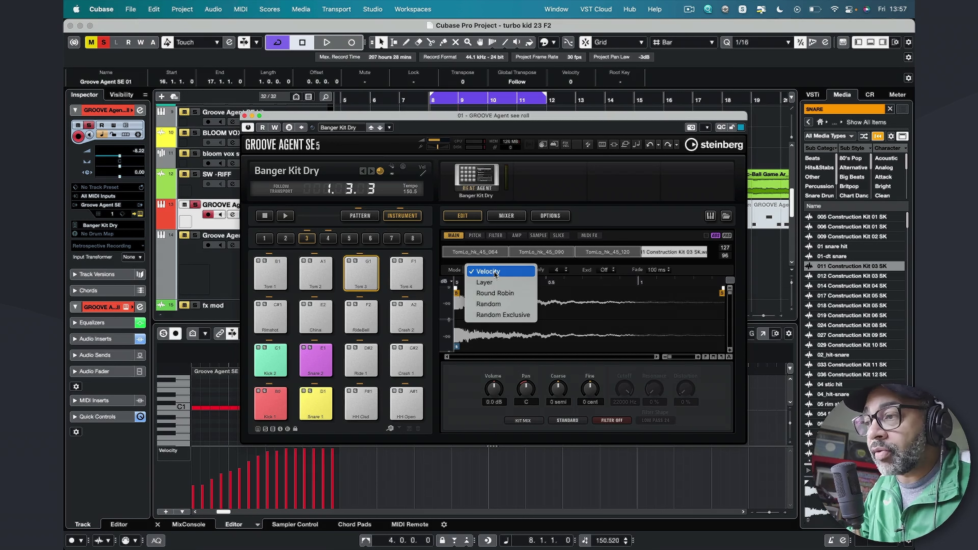
{"action": "left_click", "coordinate": [493, 283]}
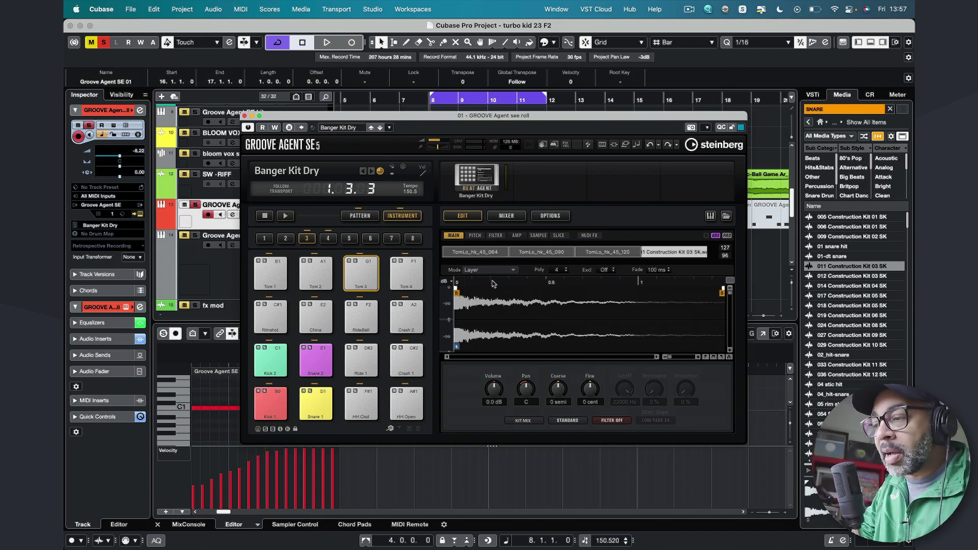
{"action": "left_click", "coordinate": [360, 273]}
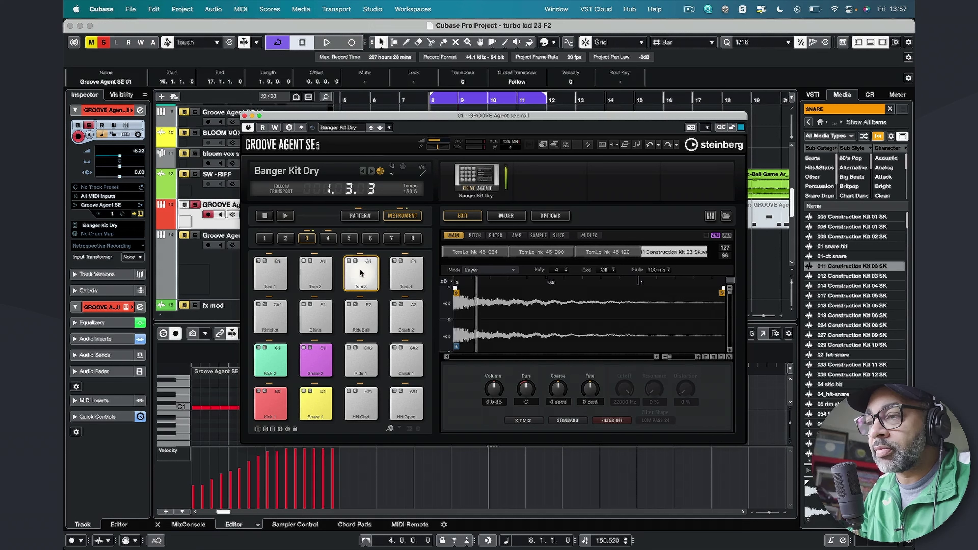
{"action": "left_click", "coordinate": [361, 273]}
{"action": "left_click", "coordinate": [361, 273]}
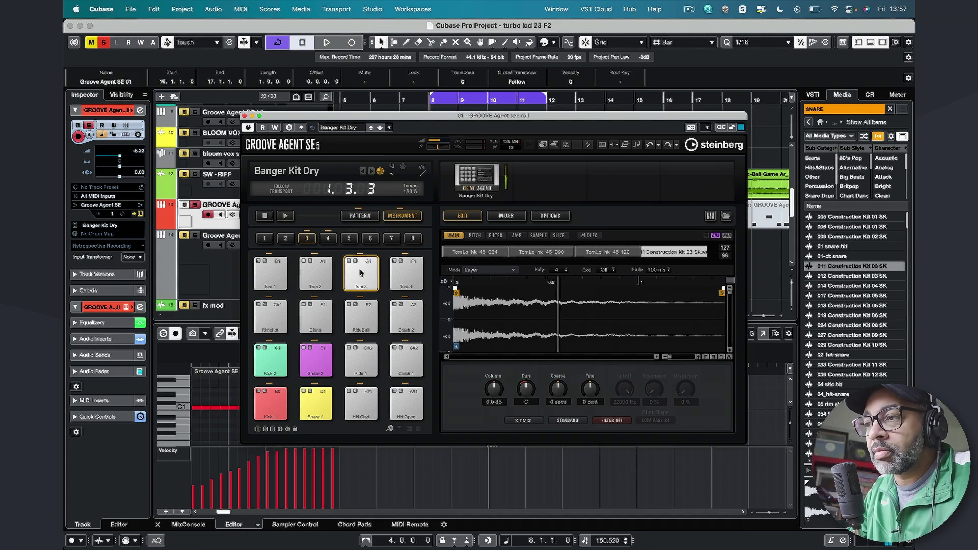
{"action": "left_click", "coordinate": [361, 273]}
{"action": "left_click", "coordinate": [360, 273]}
{"action": "left_click", "coordinate": [361, 273]}
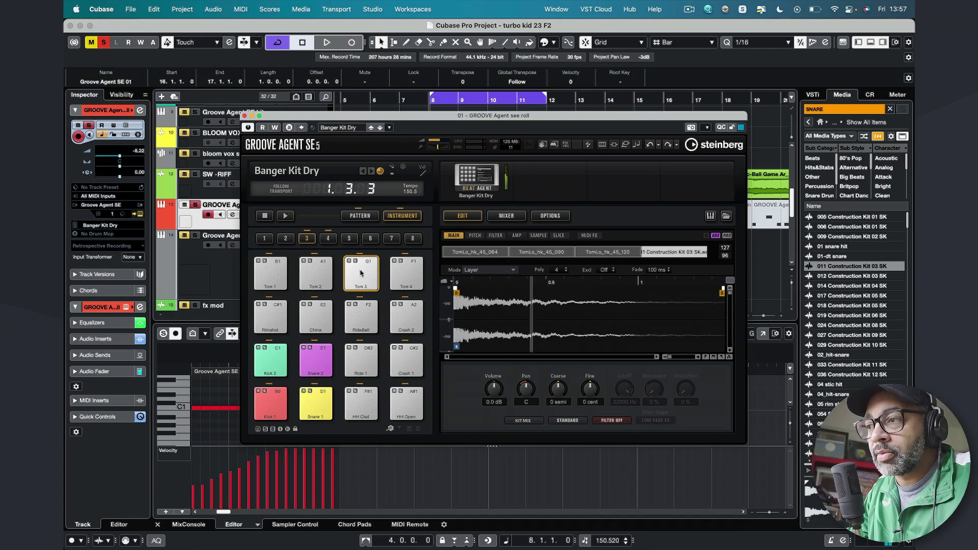
Switch the Tom 3 pad's sample mode to Velocity and audition the pad at increasing velocities
{"action": "left_click", "coordinate": [489, 271]}
{"action": "left_click", "coordinate": [488, 261]}
{"action": "left_click", "coordinate": [363, 284]}
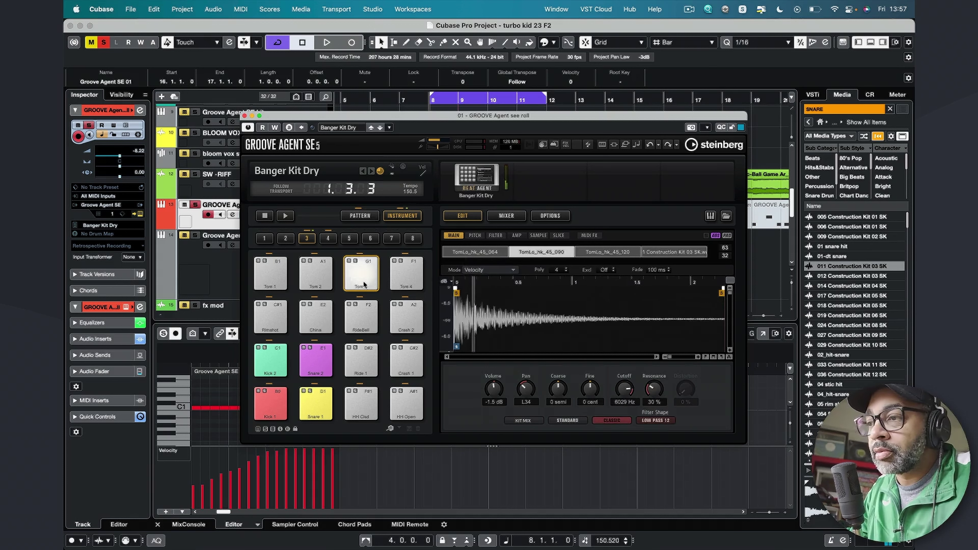
{"action": "left_click", "coordinate": [363, 284]}
{"action": "left_click", "coordinate": [364, 284]}
{"action": "left_click", "coordinate": [363, 283]}
{"action": "left_click", "coordinate": [364, 283]}
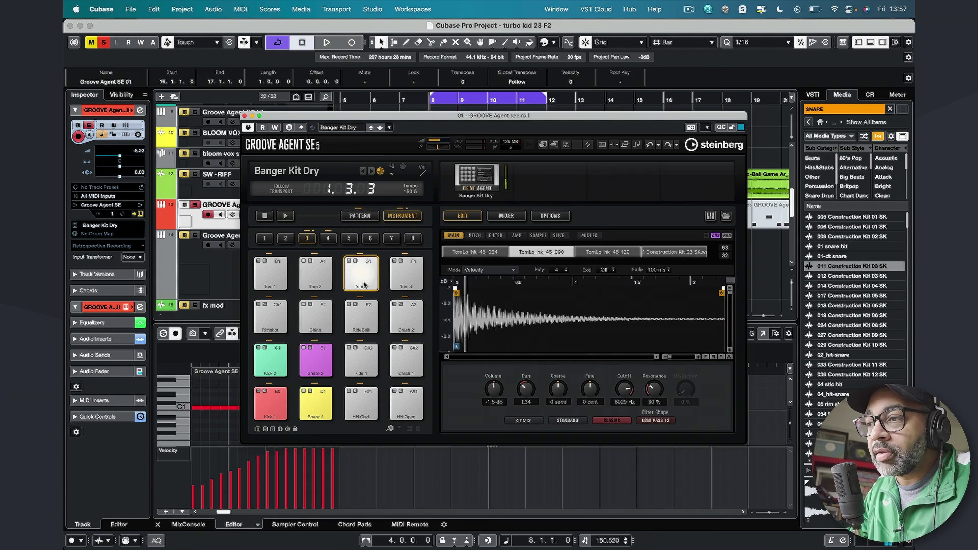
{"action": "left_click", "coordinate": [363, 283]}
{"action": "left_click", "coordinate": [364, 283]}
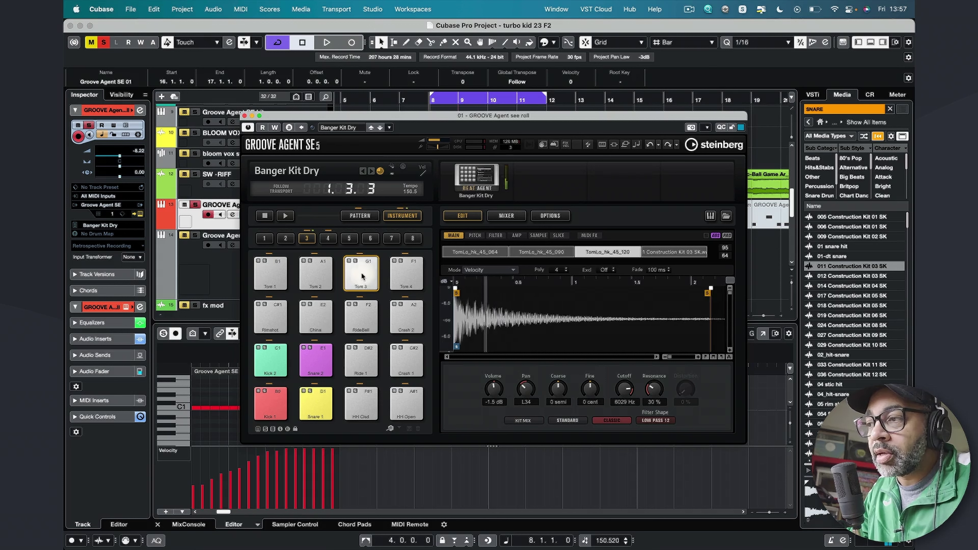
{"action": "left_click", "coordinate": [362, 271]}
{"action": "left_click", "coordinate": [361, 263]}
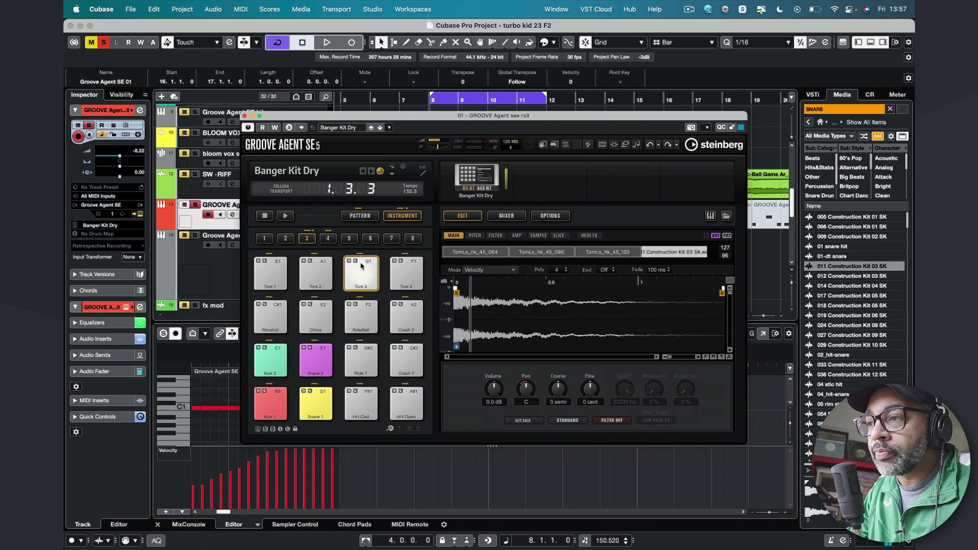
{"action": "left_click", "coordinate": [360, 263]}
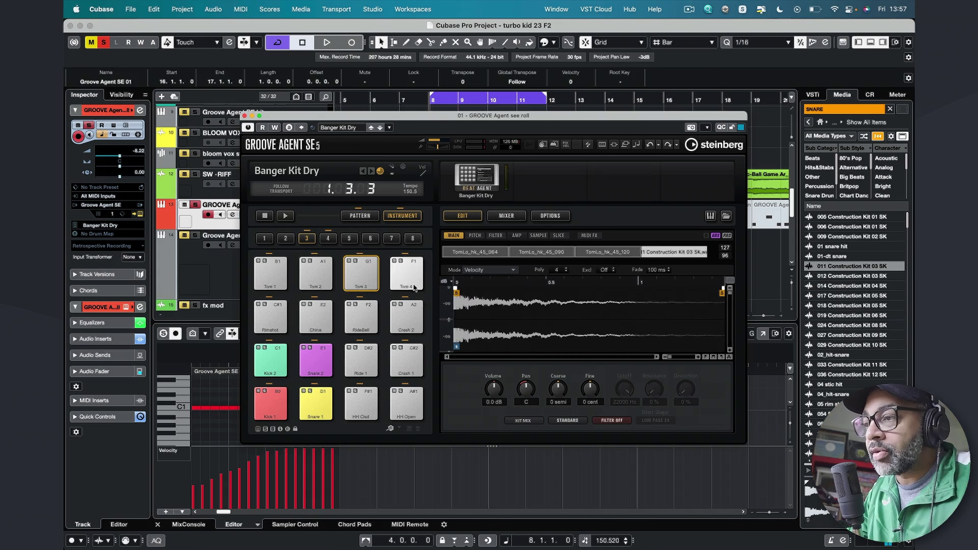
Return the Tom 3 pad's sample mode to Layer and audition the layered samples together
{"action": "left_click", "coordinate": [484, 270]}
{"action": "left_click", "coordinate": [485, 282]}
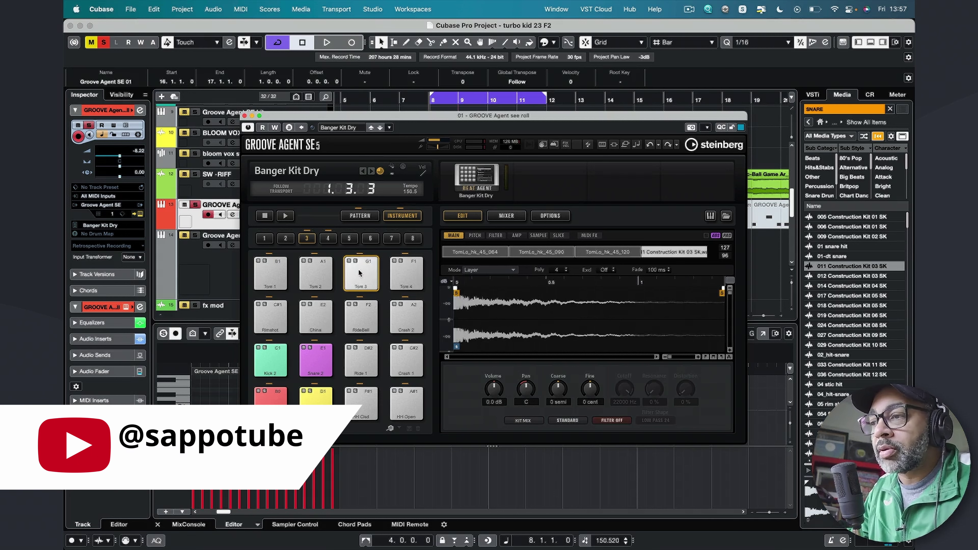
{"action": "left_click", "coordinate": [359, 273]}
{"action": "left_click", "coordinate": [359, 273]}
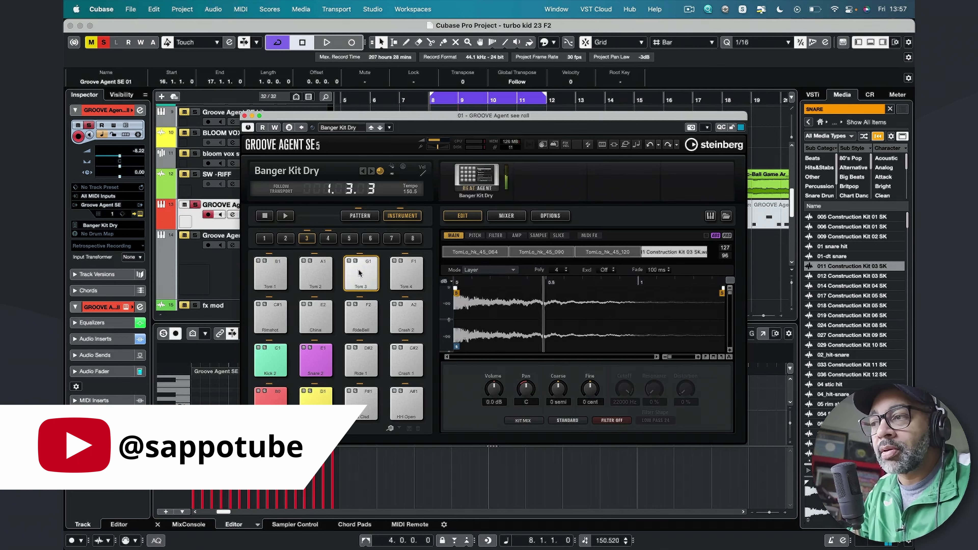
{"action": "left_click", "coordinate": [358, 273]}
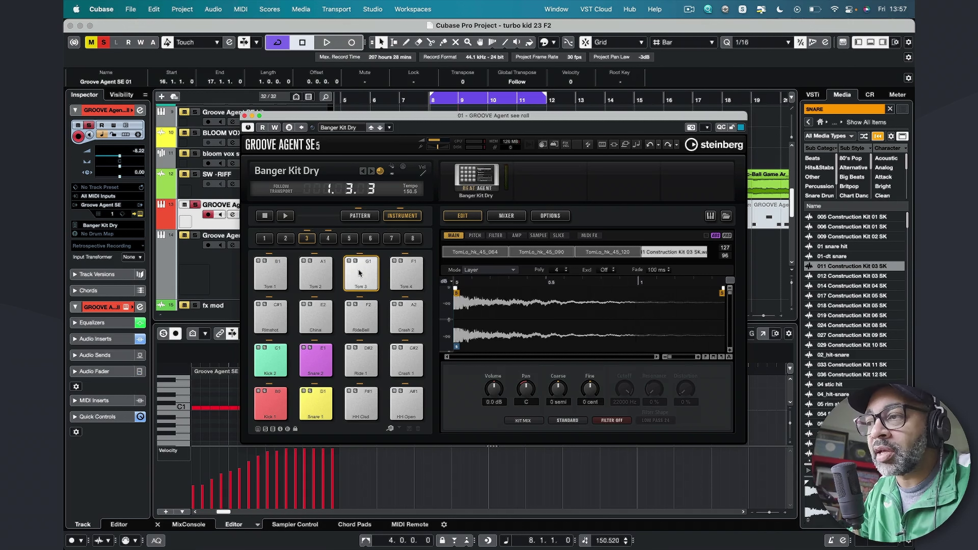
{"action": "left_click", "coordinate": [390, 129]}
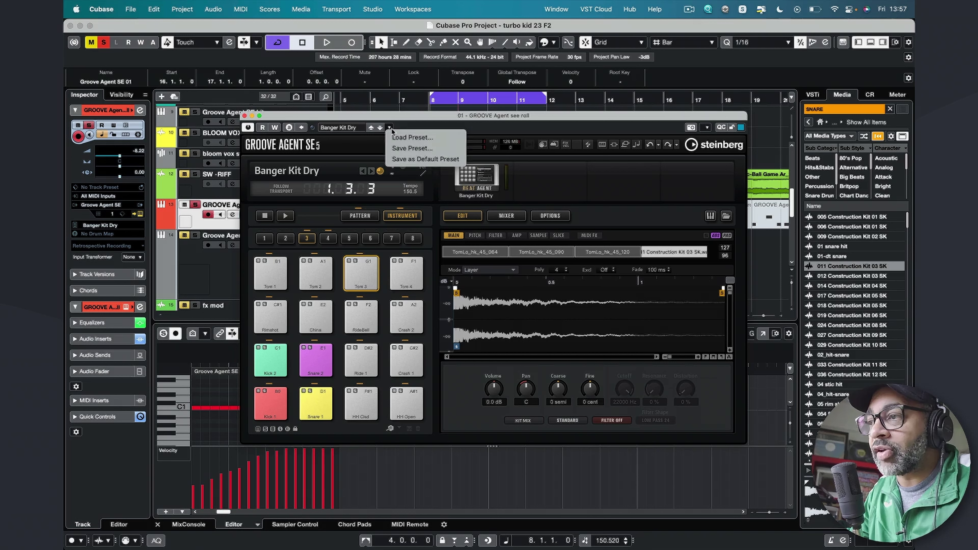
{"action": "left_click", "coordinate": [514, 121]}
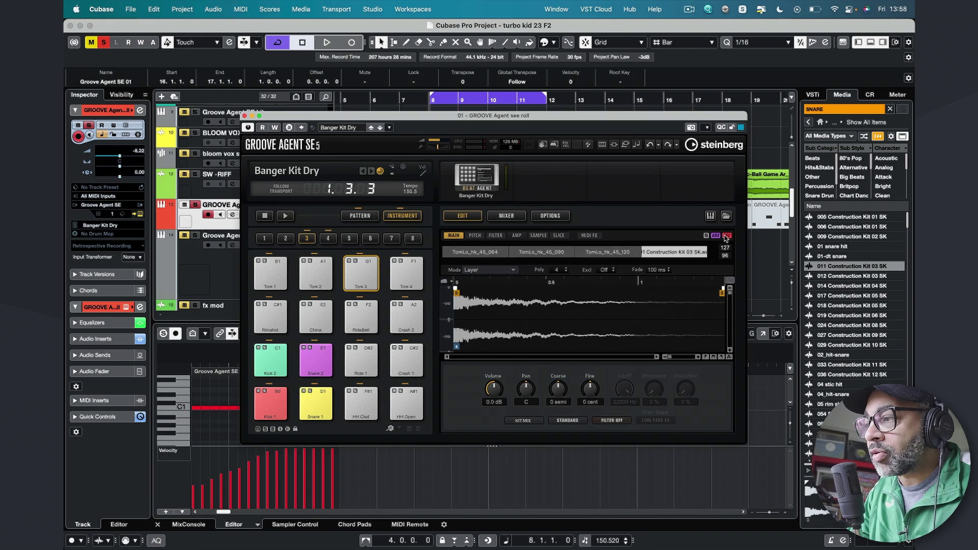
Move the 011 Construction Kit 03 SK layer's start to about sample 12457, compare it with TomLo_hk_45_090, and audition Tom 3
{"action": "left_click_drag", "start_coordinate": [456, 293], "coordinate": [506, 293]}
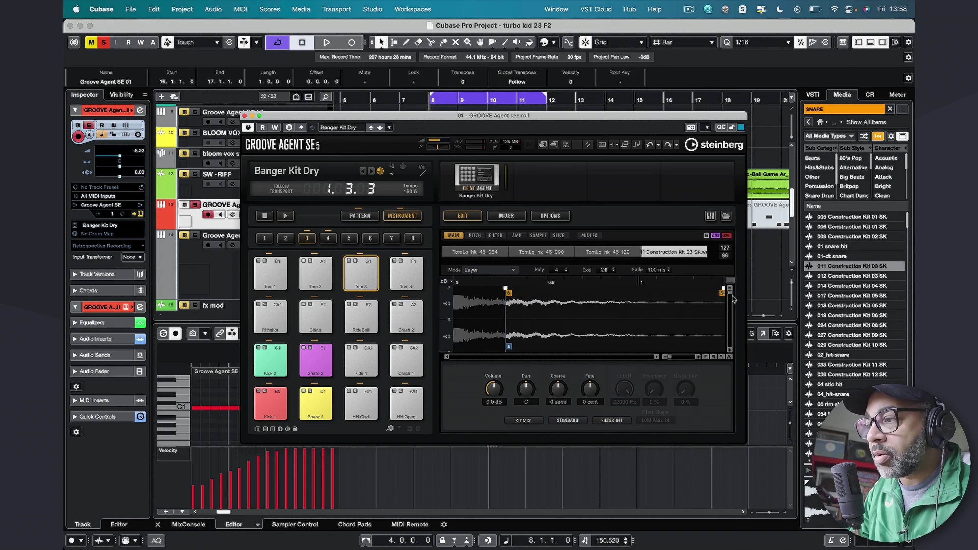
{"action": "left_click", "coordinate": [546, 253]}
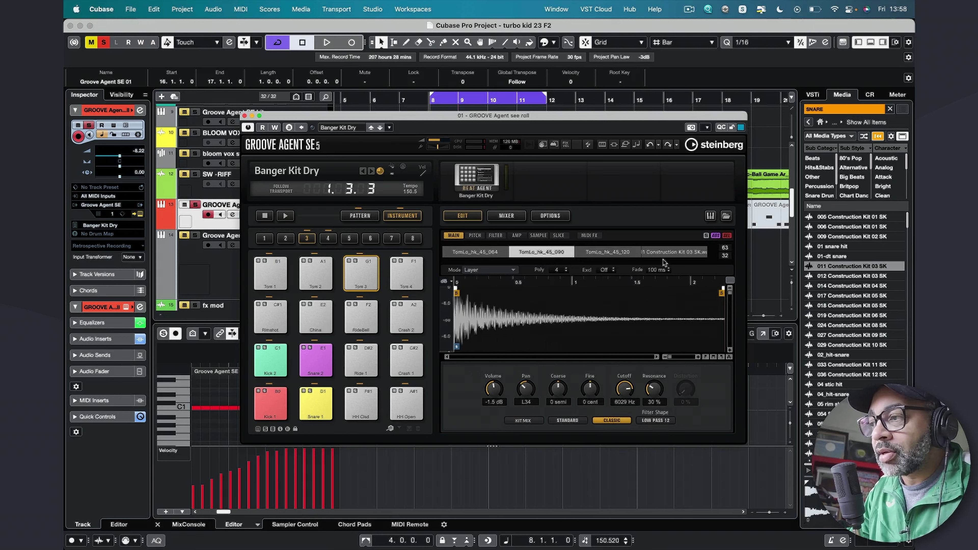
{"action": "left_click", "coordinate": [669, 255]}
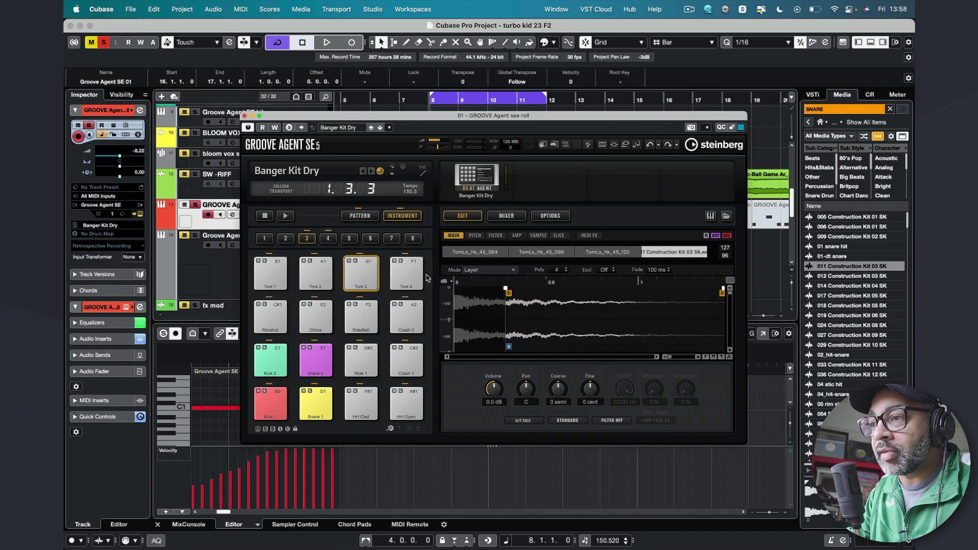
{"action": "left_click", "coordinate": [368, 269]}
{"action": "left_click", "coordinate": [369, 270]}
{"action": "left_click", "coordinate": [369, 270]}
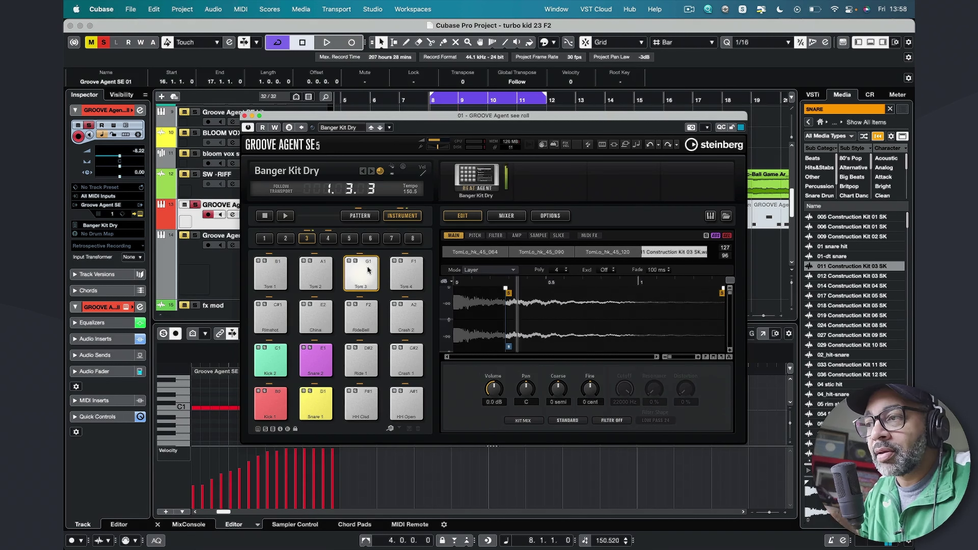
{"action": "left_click", "coordinate": [369, 270]}
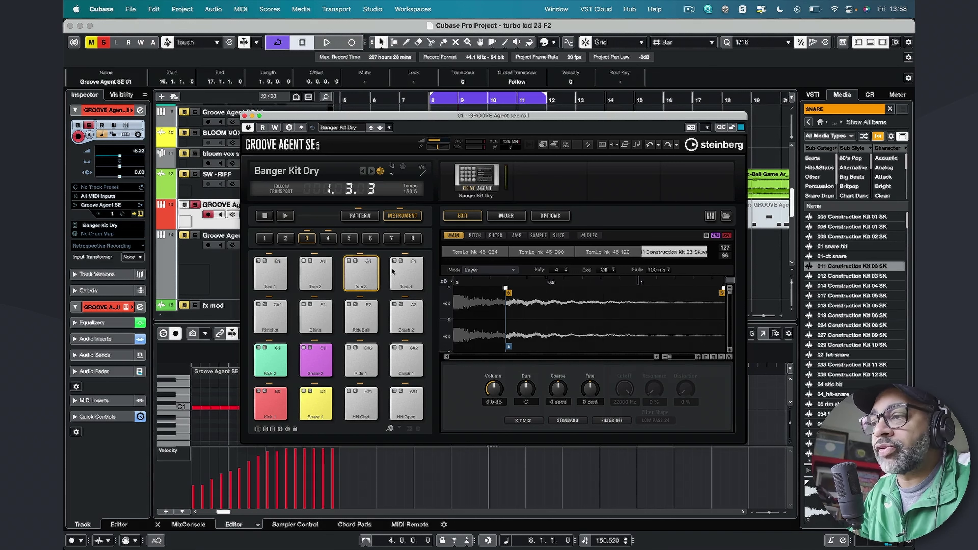
Review the Tom 3 pad's sample mode options and the Construction Kit layer's pitch, filter, amp and sample settings
{"action": "left_click", "coordinate": [500, 270]}
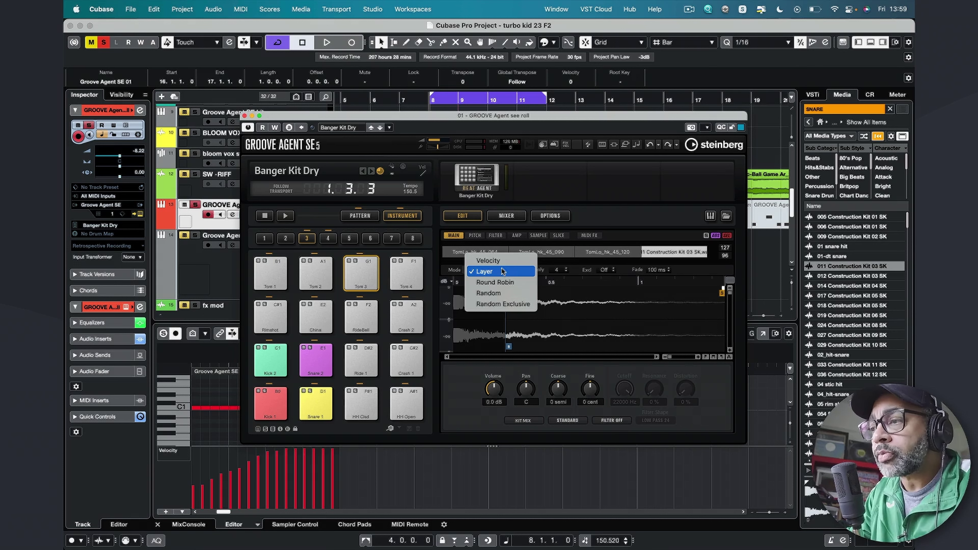
{"action": "left_click", "coordinate": [503, 272]}
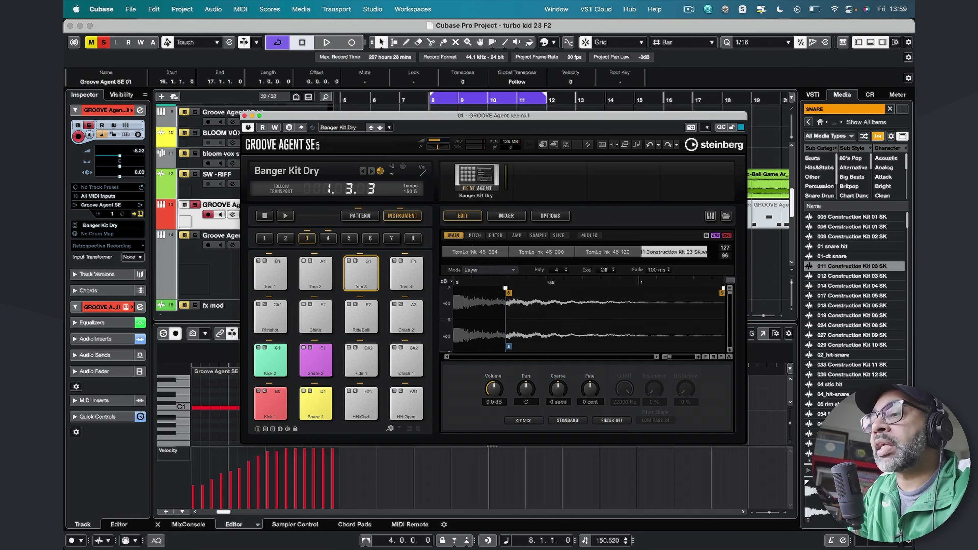
{"action": "left_click", "coordinate": [474, 236]}
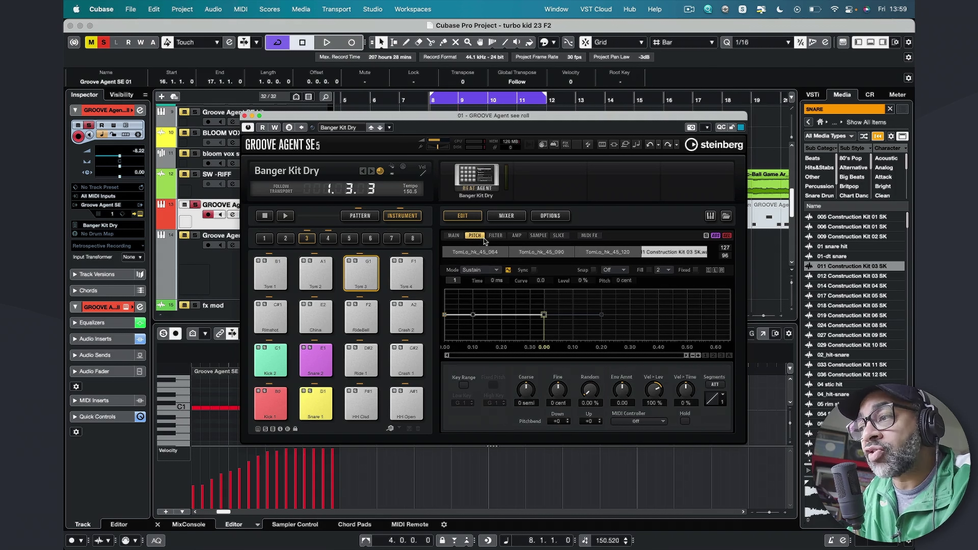
{"action": "left_click", "coordinate": [496, 235]}
{"action": "left_click", "coordinate": [517, 236]}
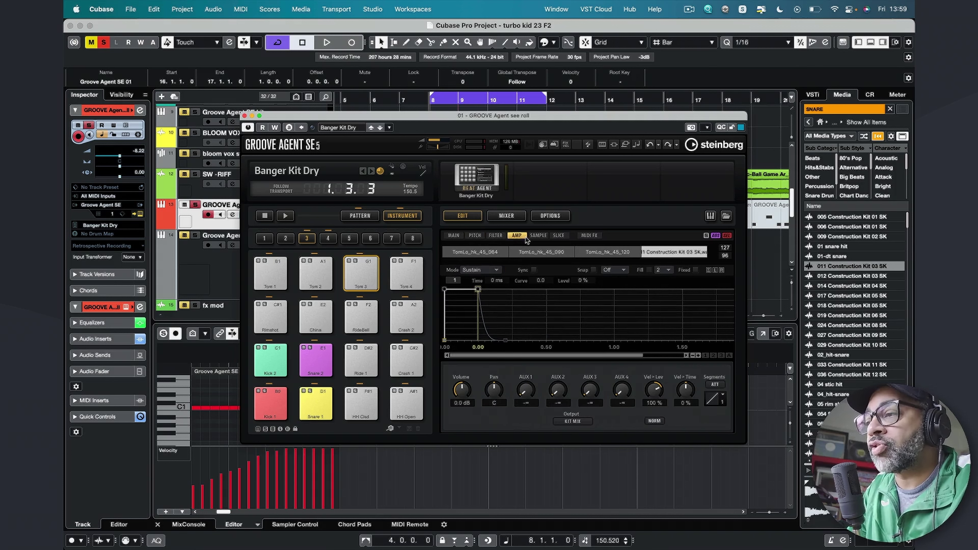
{"action": "left_click", "coordinate": [538, 236]}
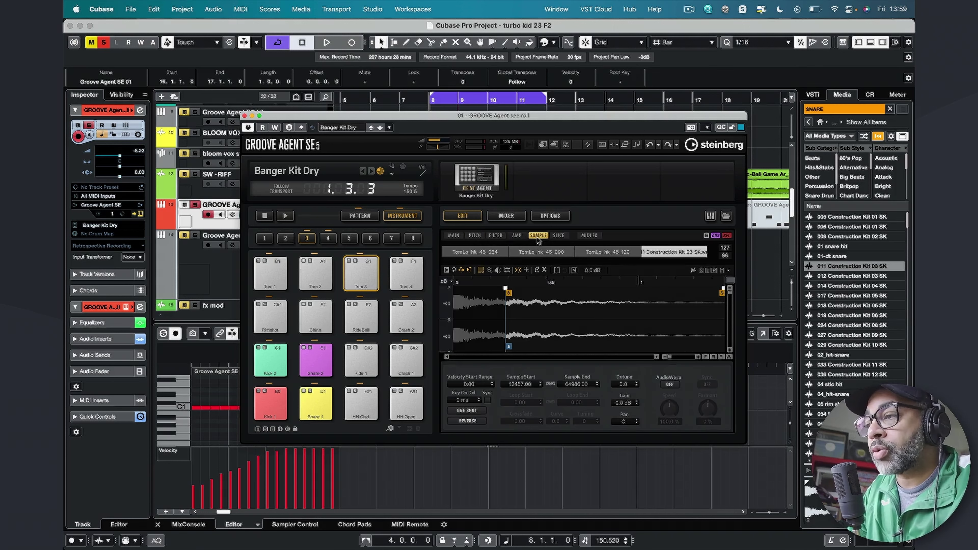
{"action": "left_click", "coordinate": [477, 236]}
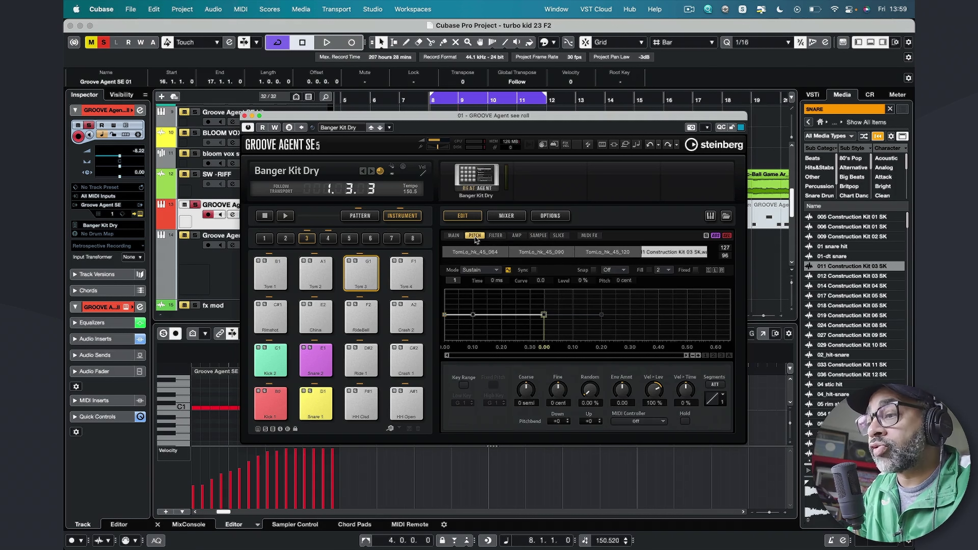
Set the 011 Construction Kit 03 SK layer's filter type to Hard Clip and review the available filter shapes
{"action": "left_click", "coordinate": [500, 237]}
{"action": "left_click", "coordinate": [566, 422]}
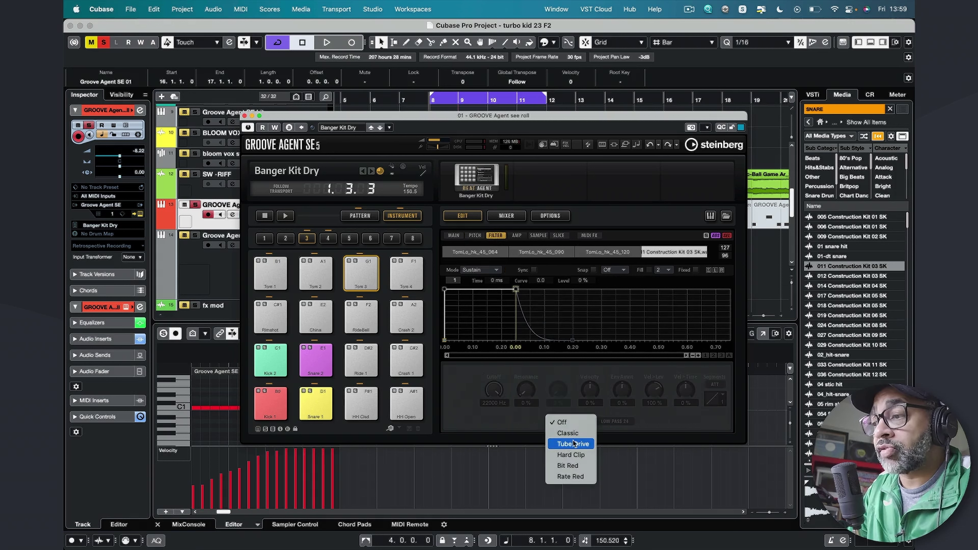
{"action": "left_click", "coordinate": [572, 454]}
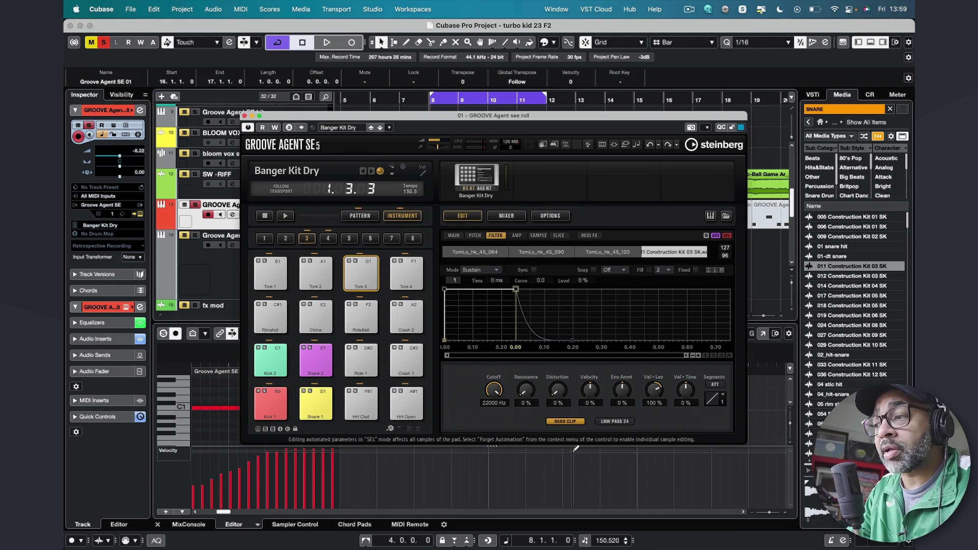
{"action": "left_click", "coordinate": [630, 421]}
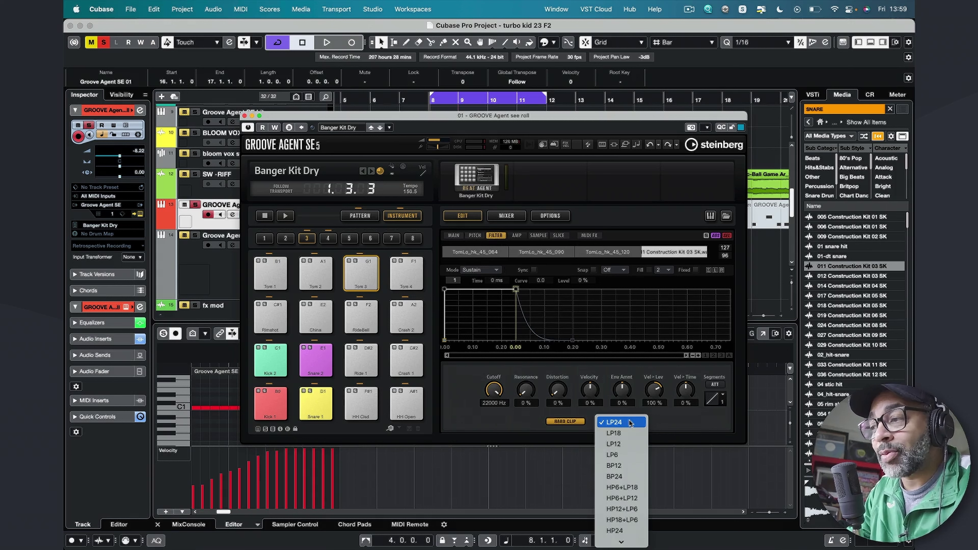
{"action": "left_click", "coordinate": [526, 419]}
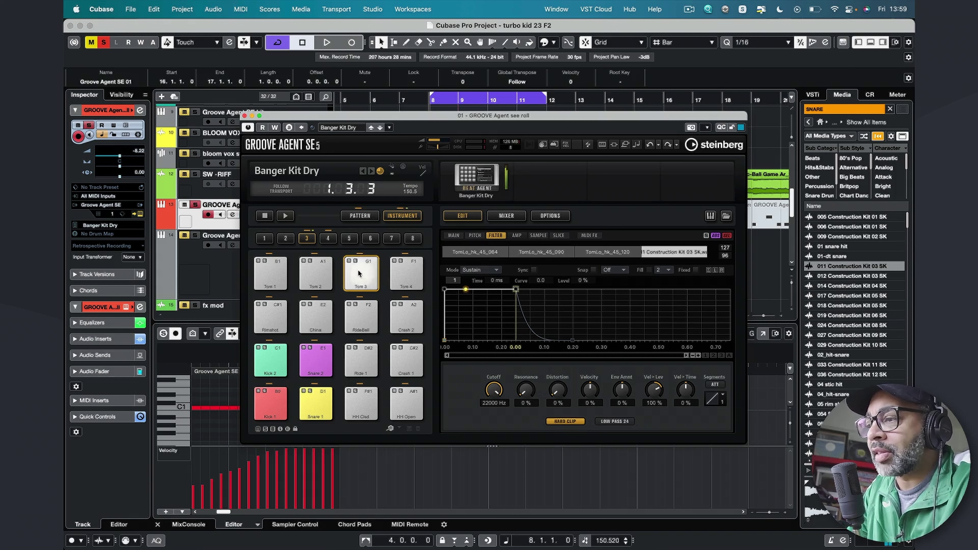
Audition Tom 3 with the filter distortion raised to 38 %, and switch the layer's filter back off
{"action": "left_click_drag", "start_coordinate": [563, 397], "coordinate": [559, 355]}
{"action": "left_click", "coordinate": [371, 273]}
{"action": "left_click", "coordinate": [371, 273]}
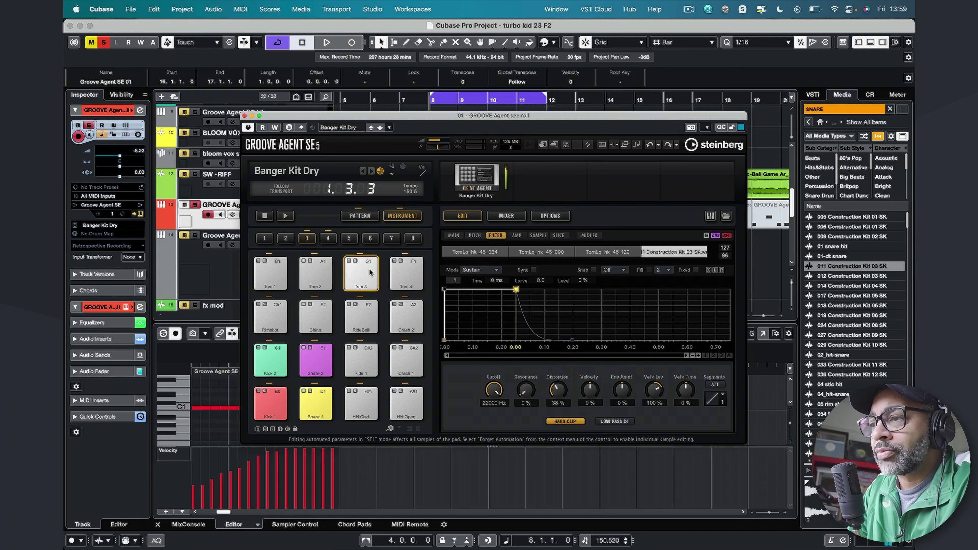
{"action": "left_click", "coordinate": [371, 273]}
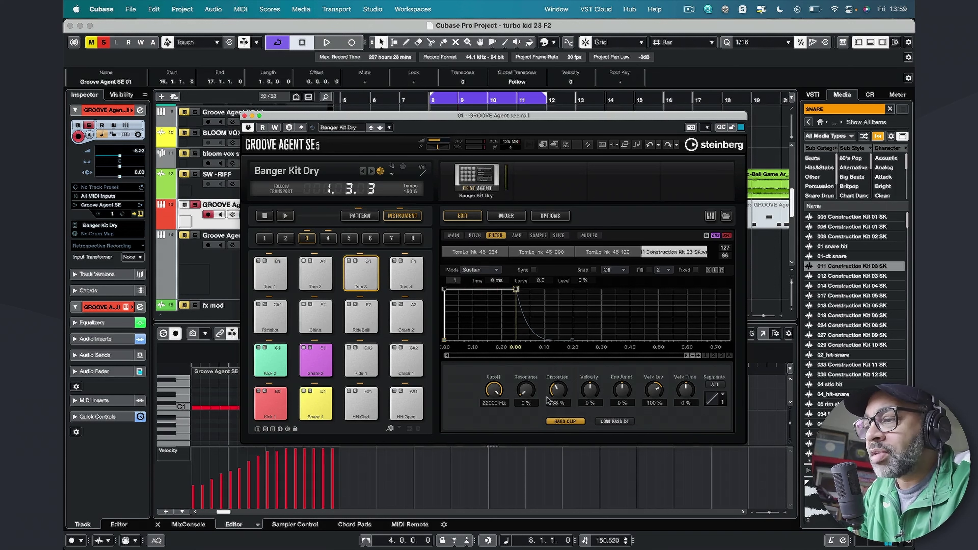
{"action": "left_click", "coordinate": [565, 421]}
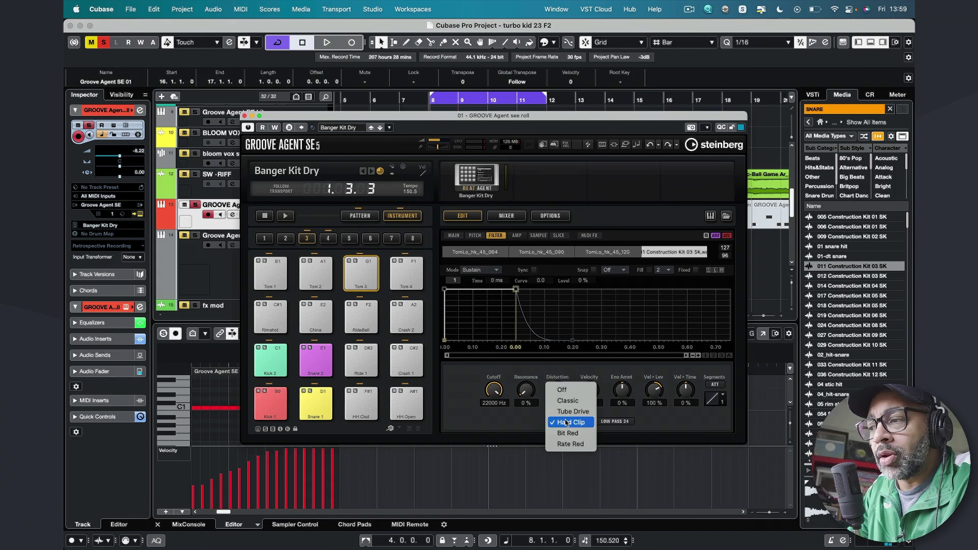
{"action": "left_click", "coordinate": [567, 388]}
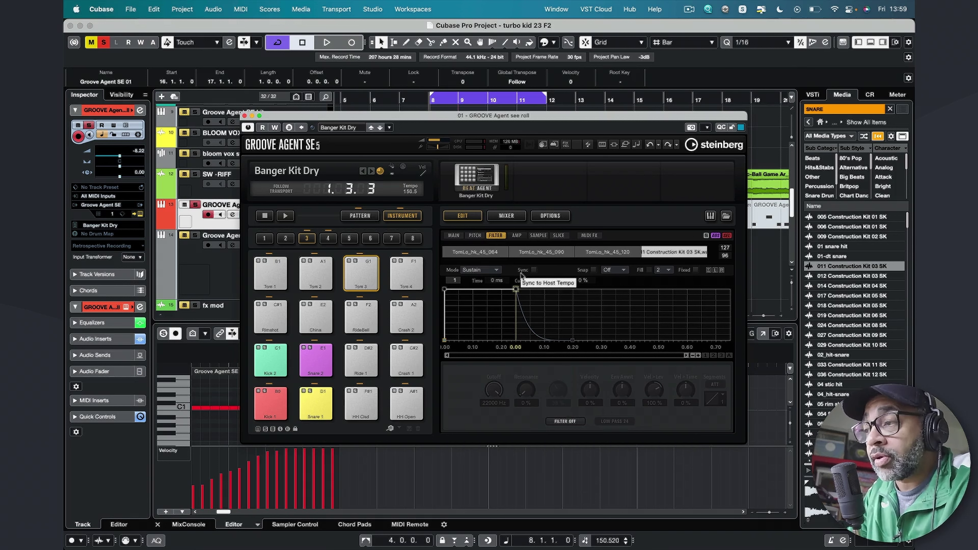
Review the mixer's agent, aux and kit channels while auditioning the Kick 2, Snare 2, Kick 1 and Snare 1 pads
{"action": "left_click", "coordinate": [507, 216]}
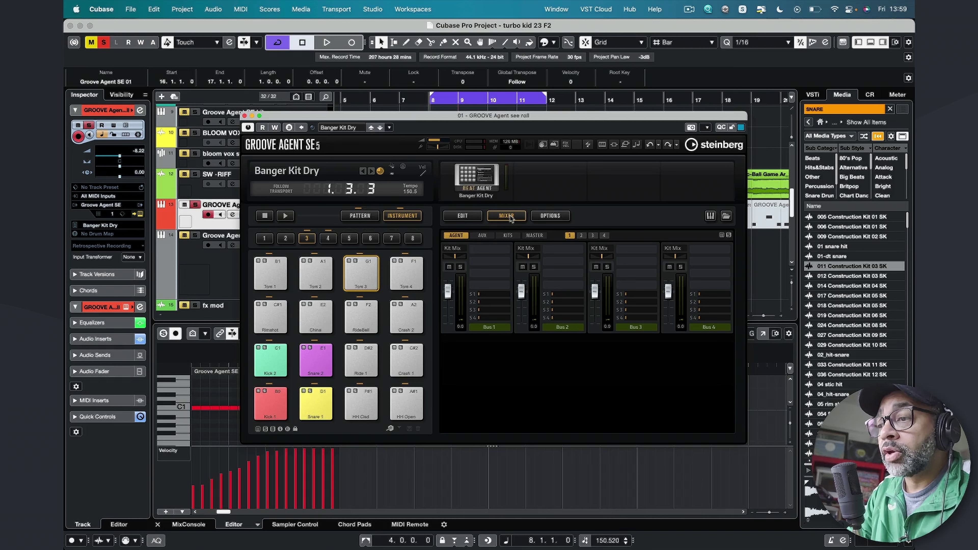
{"action": "left_click", "coordinate": [270, 361]}
{"action": "left_click", "coordinate": [311, 368]}
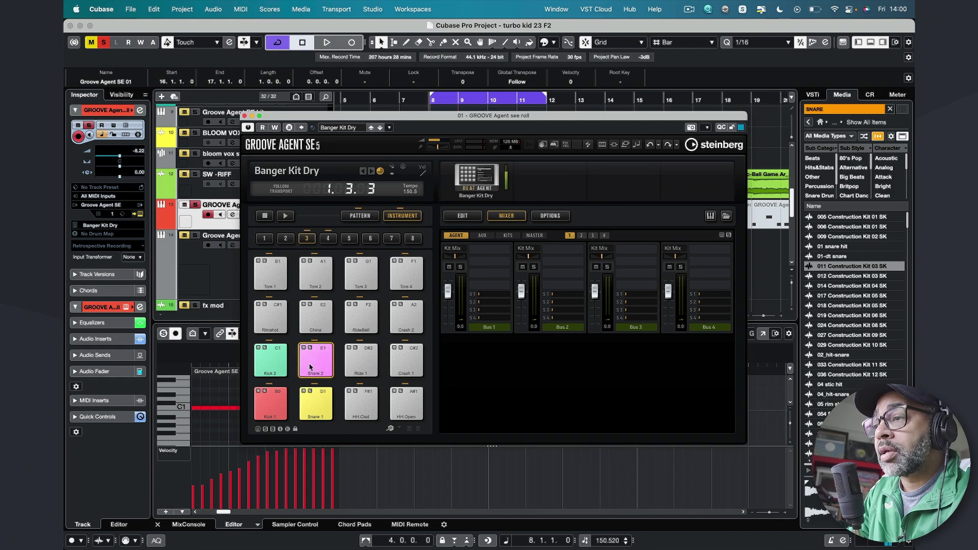
{"action": "left_click", "coordinate": [482, 236]}
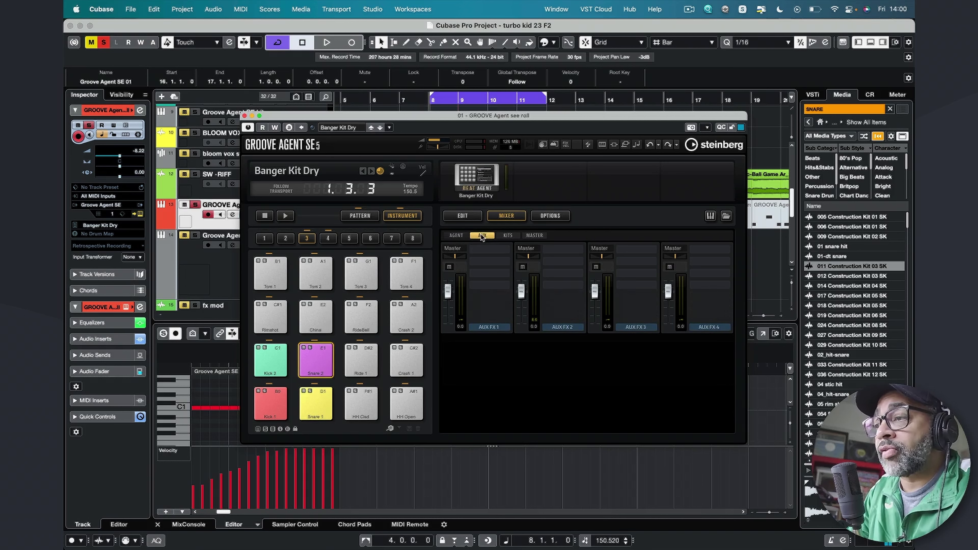
{"action": "left_click", "coordinate": [508, 235]}
{"action": "left_click", "coordinate": [270, 402]}
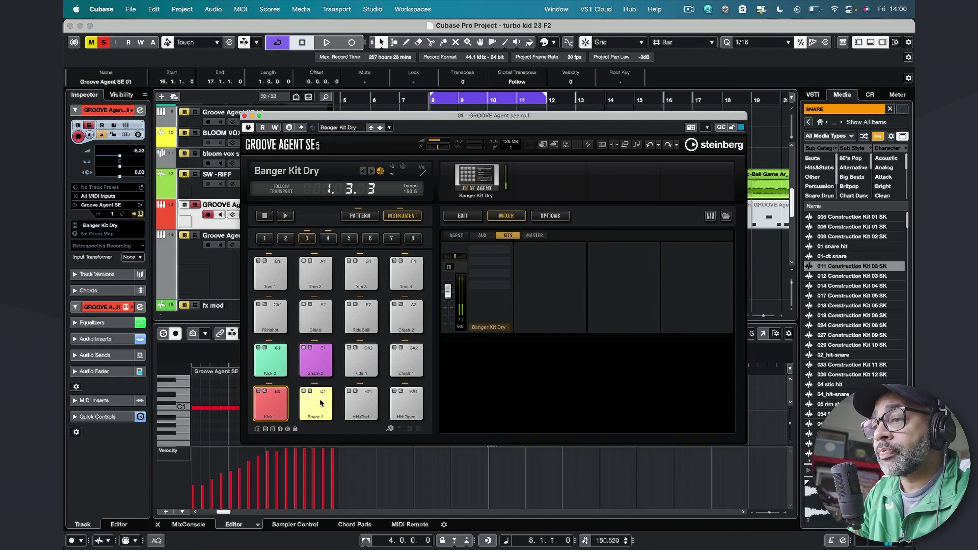
{"action": "left_click", "coordinate": [320, 402]}
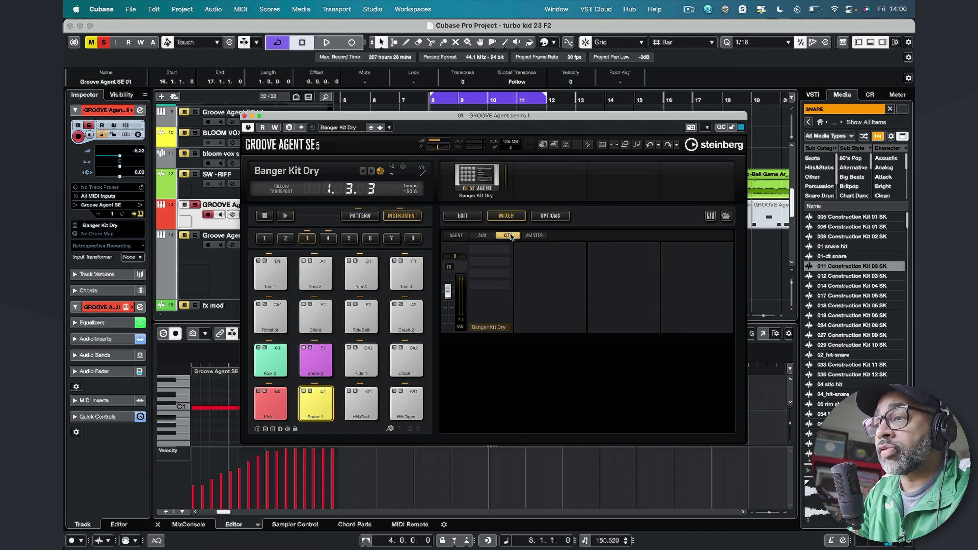
Insert REVerence, Tape Saturator and Vintage Compressor in the first three effect slots of the Banger Kit Dry channel
{"action": "left_click", "coordinate": [502, 254]}
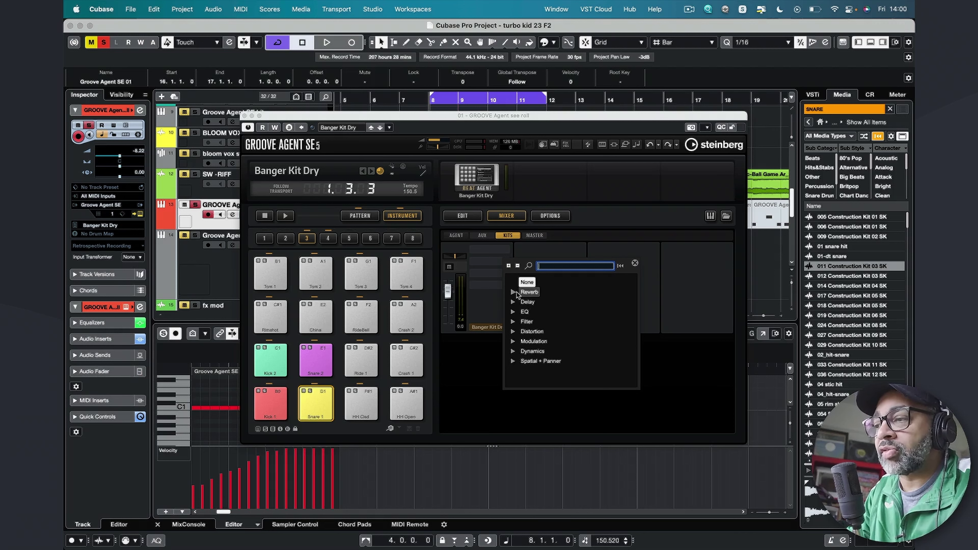
{"action": "left_click", "coordinate": [515, 292]}
{"action": "left_click", "coordinate": [542, 302]}
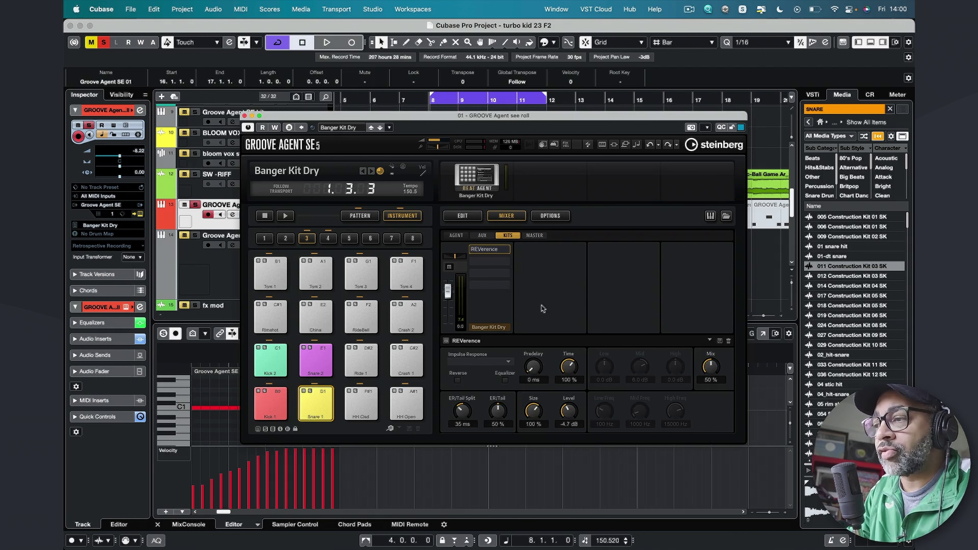
{"action": "left_click", "coordinate": [506, 262]}
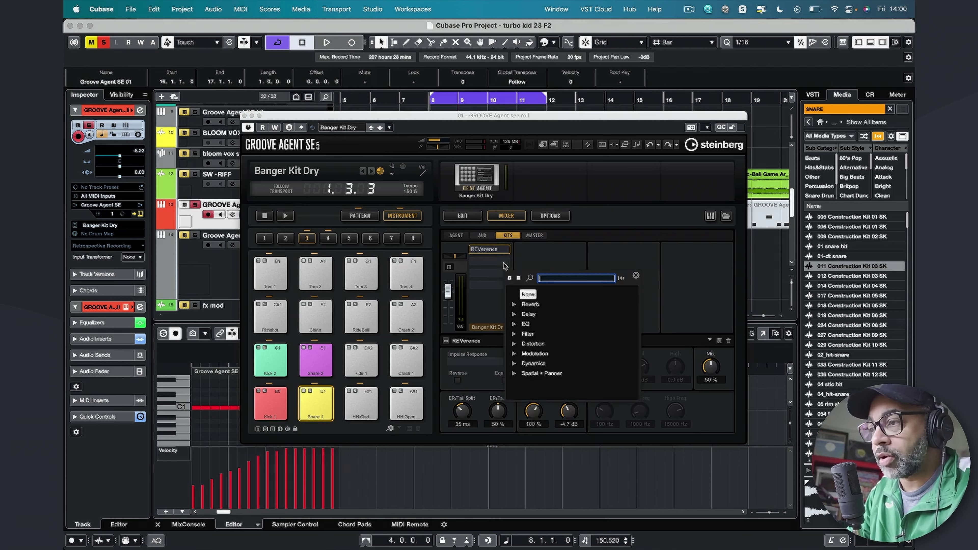
{"action": "left_click", "coordinate": [515, 343]}
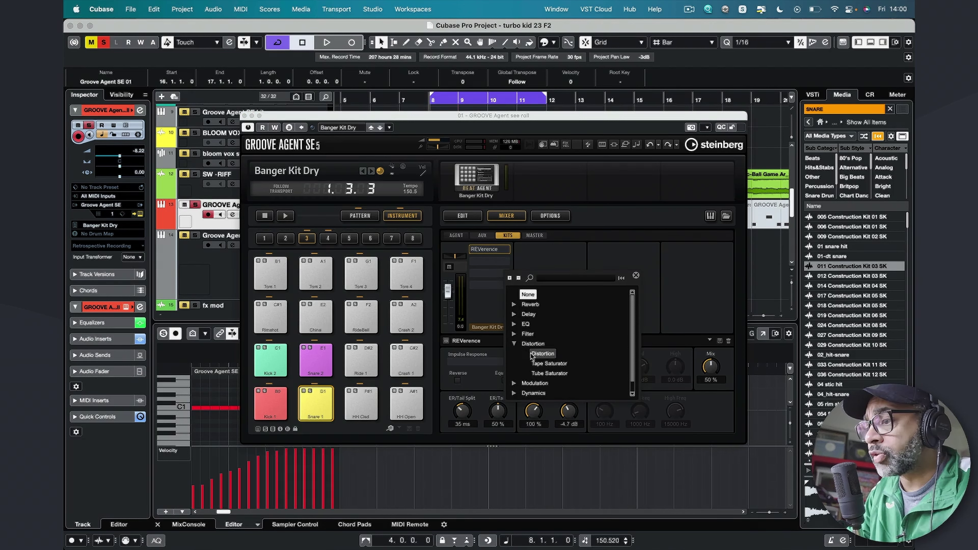
{"action": "left_click", "coordinate": [544, 365]}
{"action": "left_click", "coordinate": [505, 273]}
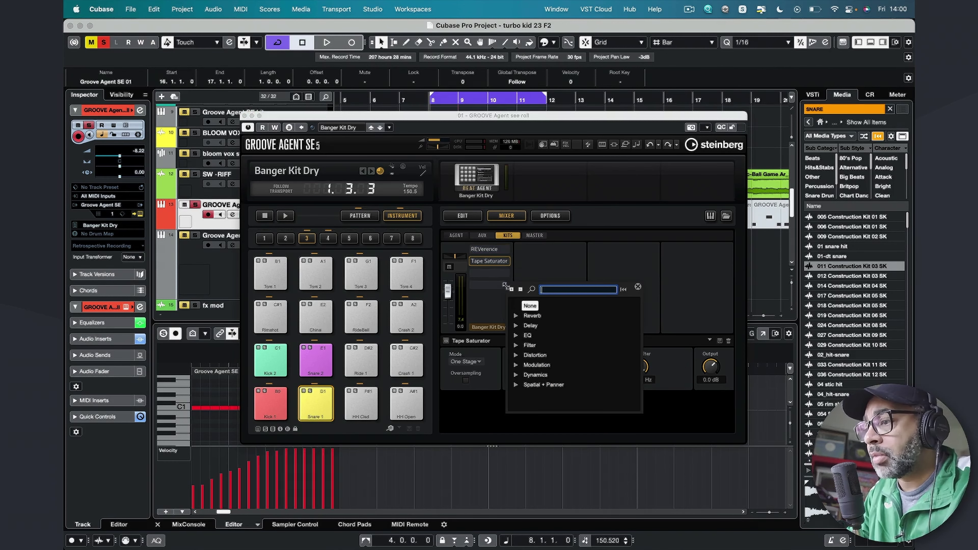
{"action": "left_click", "coordinate": [517, 376]}
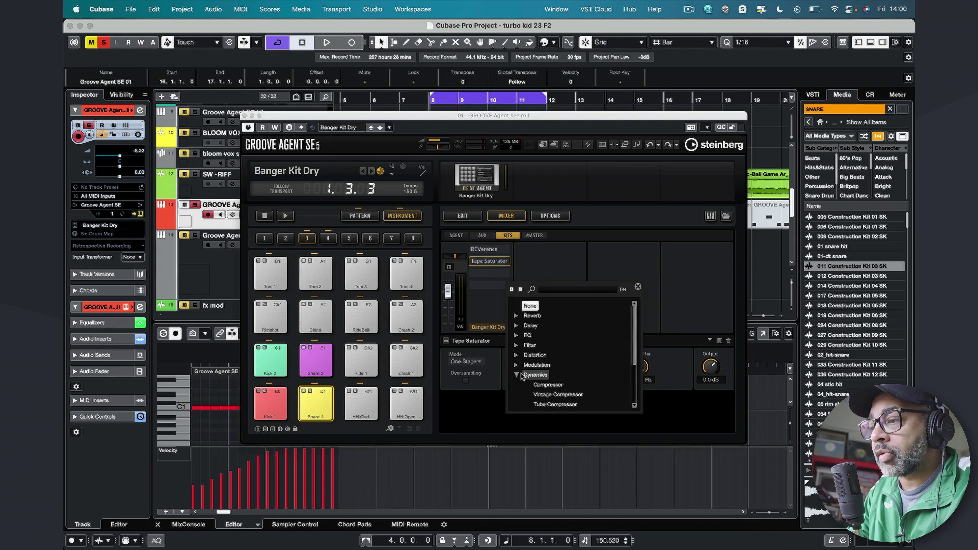
{"action": "left_click", "coordinate": [547, 395]}
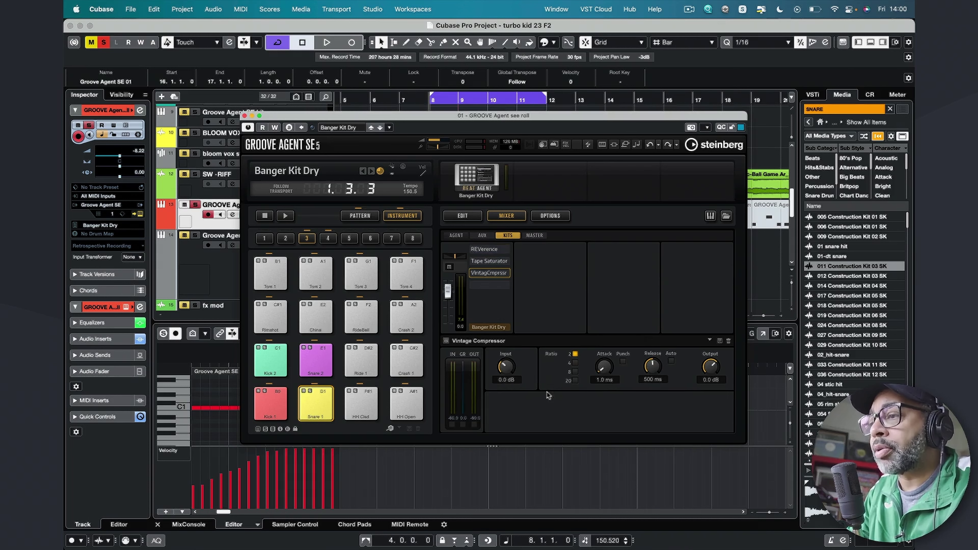
Audition the Snare 1 and Snare 2 pads repeatedly through the kit channel's insert effects
{"action": "left_click", "coordinate": [323, 401]}
{"action": "left_click", "coordinate": [323, 401]}
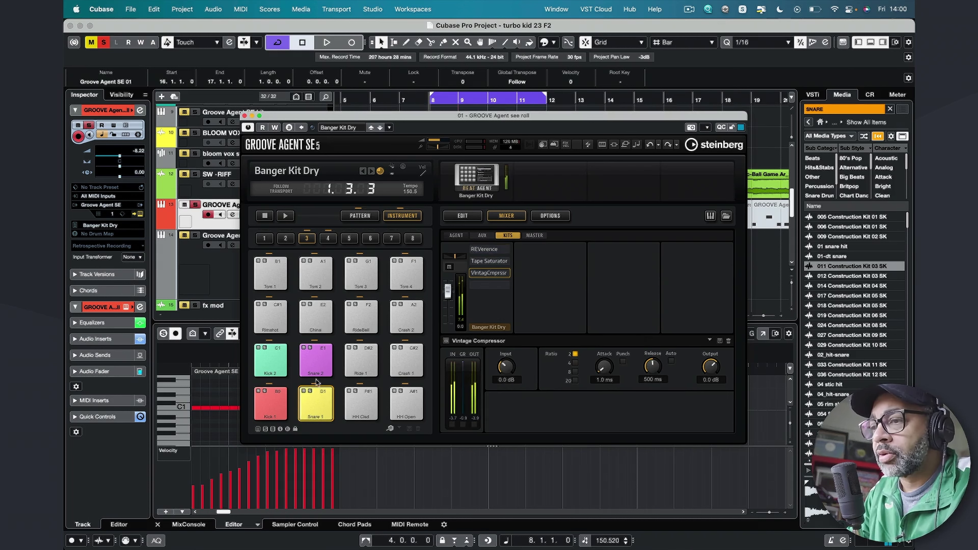
{"action": "left_click", "coordinate": [317, 369]}
{"action": "left_click", "coordinate": [317, 369]}
{"action": "left_click", "coordinate": [316, 369]}
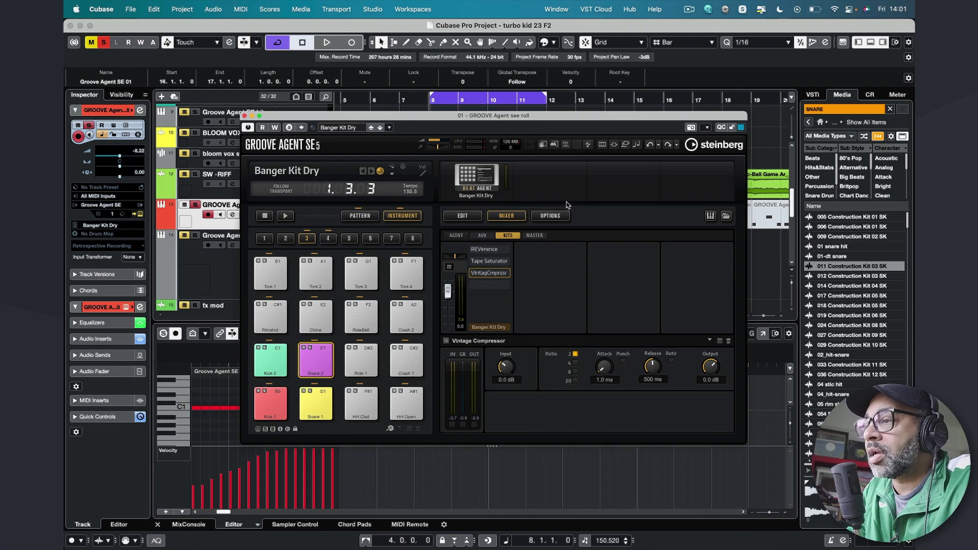
Examine Groove Agent's built-in kit library and file browser, and hide them again
{"action": "left_click", "coordinate": [710, 216]}
{"action": "left_click", "coordinate": [710, 216]}
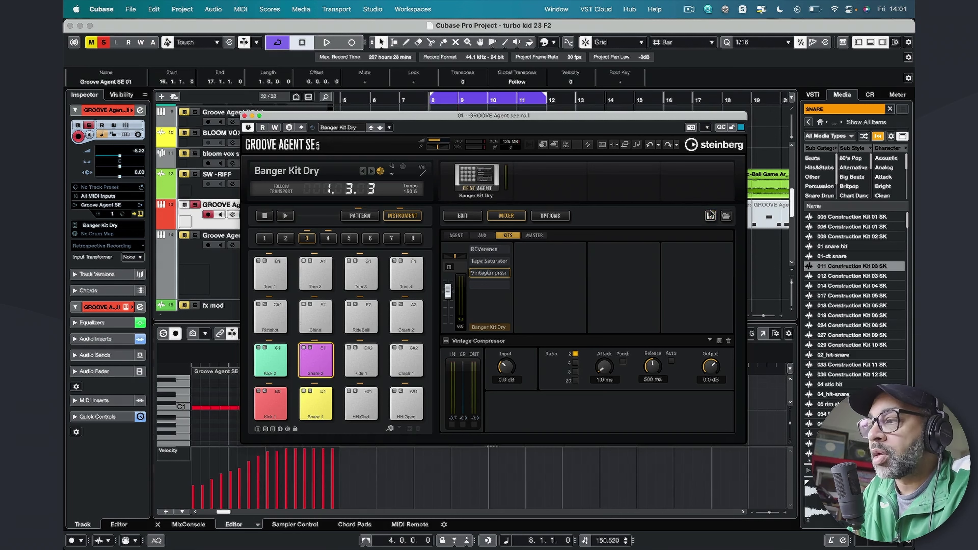
{"action": "left_click", "coordinate": [726, 216]}
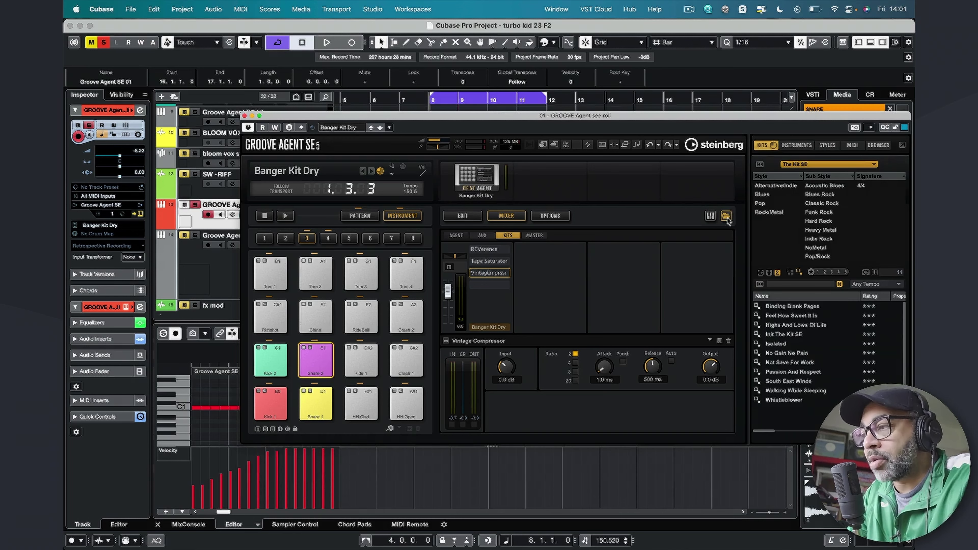
{"action": "left_click", "coordinate": [877, 147]}
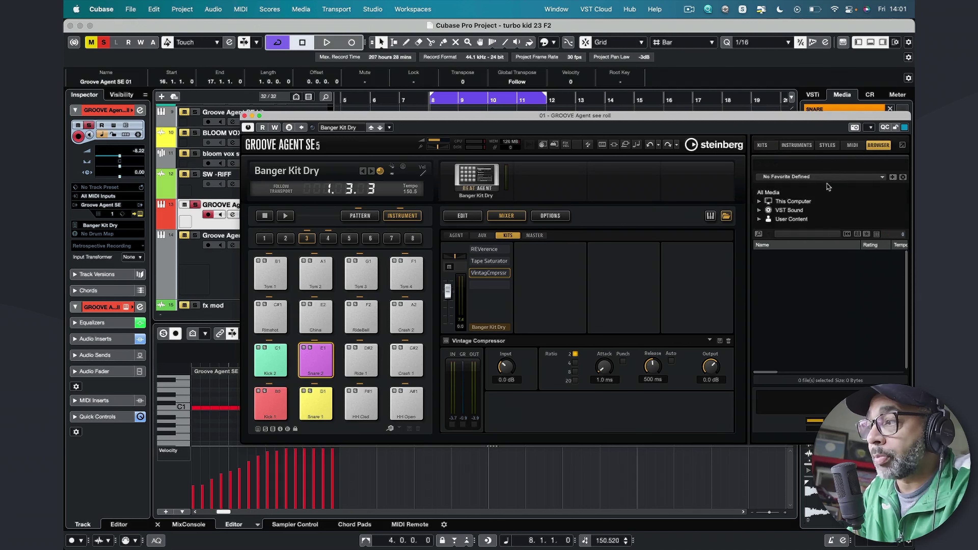
{"action": "left_click", "coordinate": [771, 148]}
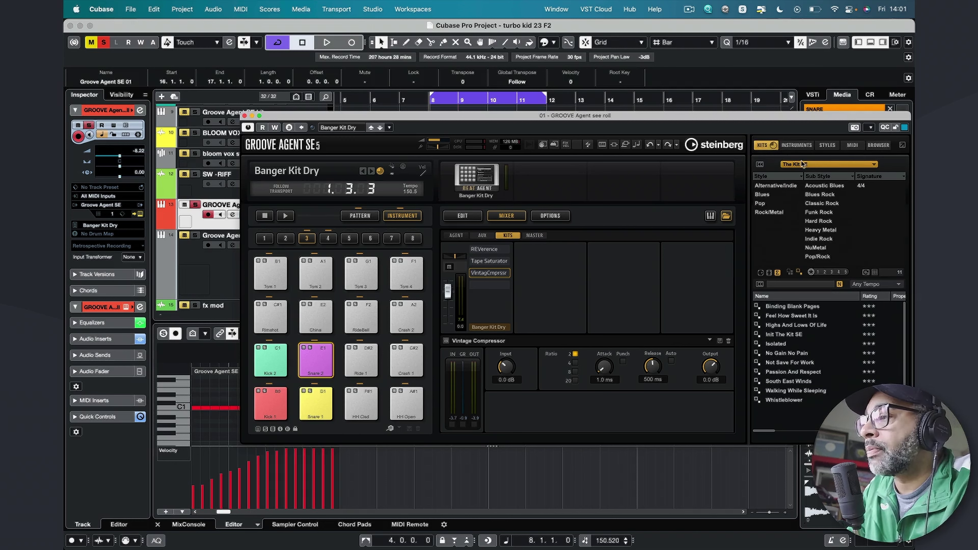
{"action": "left_click", "coordinate": [726, 216]}
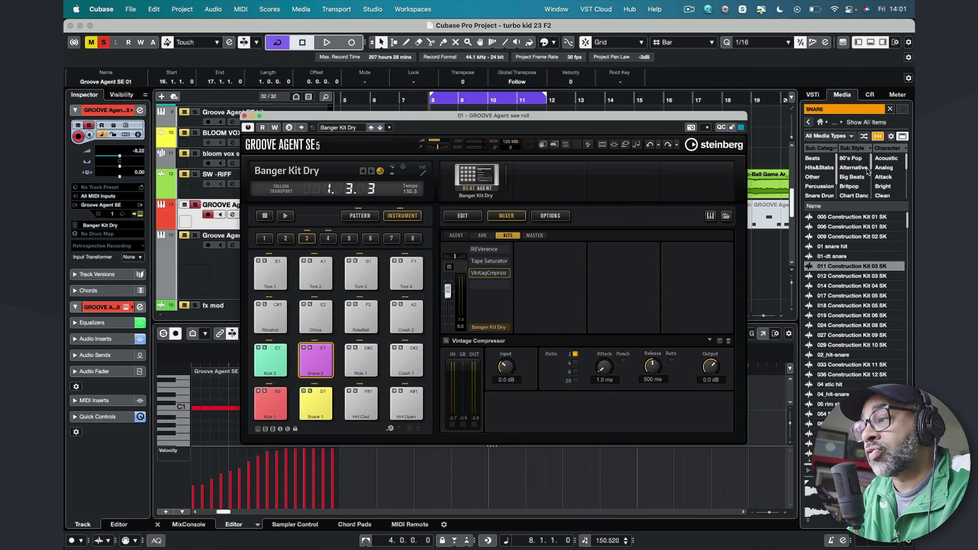
Examine the project's media File Browser, and show the Loops & Samples content libraries instead
{"action": "left_click", "coordinate": [821, 123]}
{"action": "left_click", "coordinate": [879, 289]}
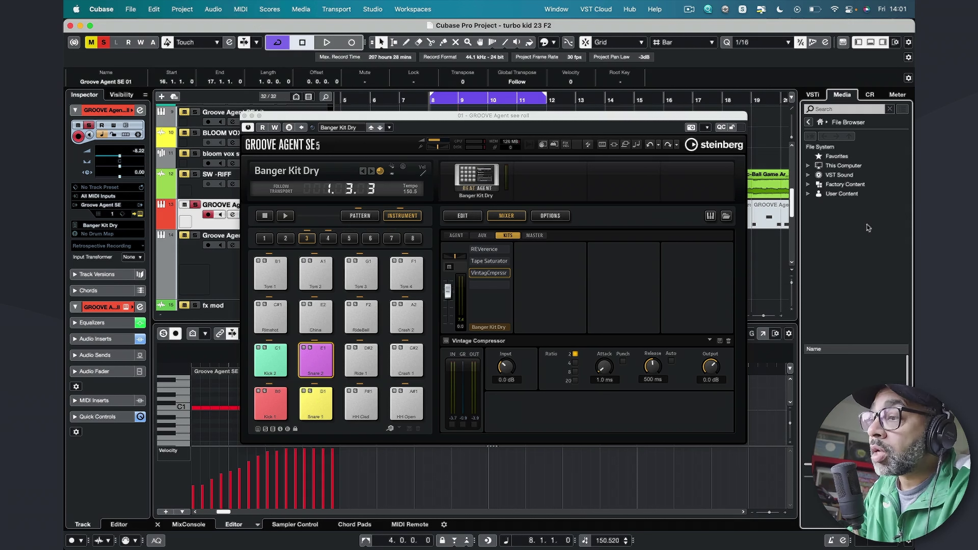
{"action": "left_click", "coordinate": [820, 122]}
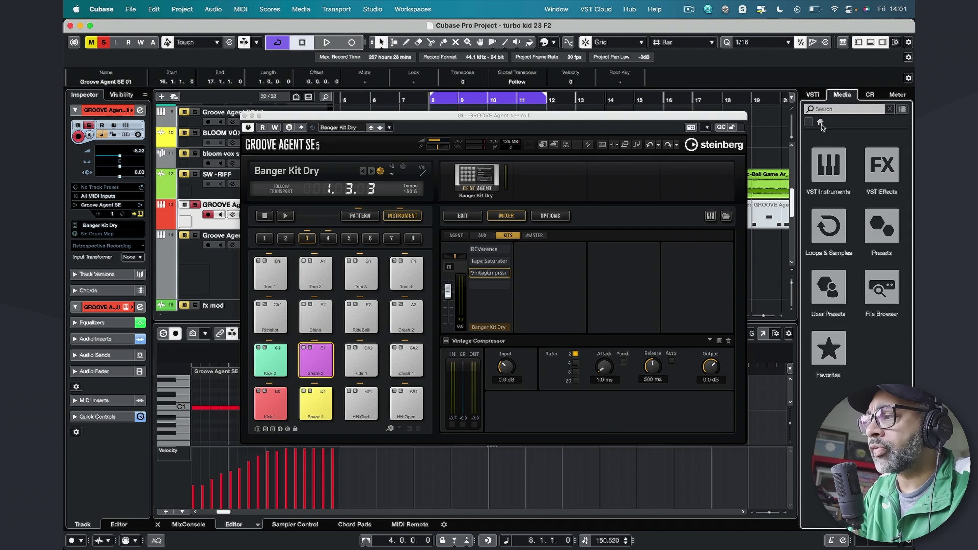
{"action": "left_click", "coordinate": [821, 241]}
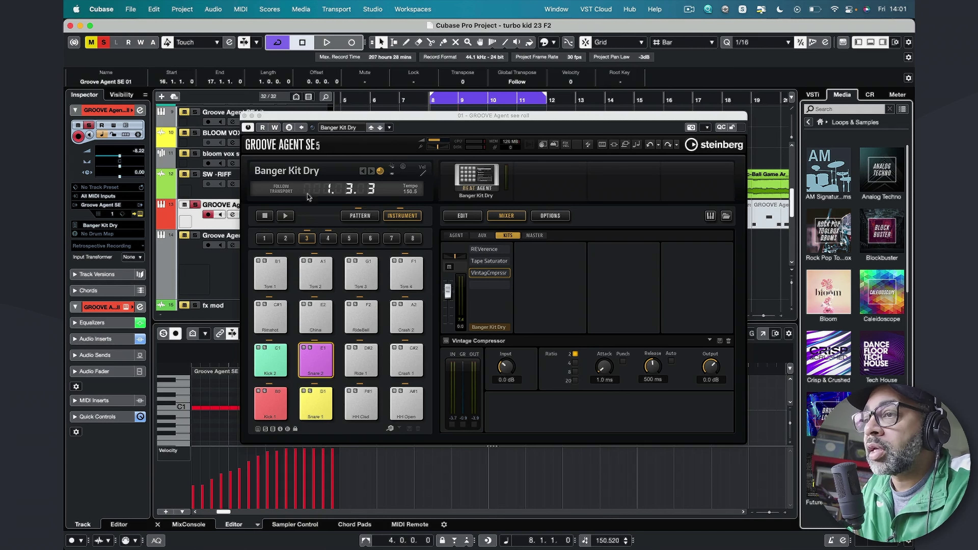
Close the kit window and load a fresh Groove Agent SE instance on the Groove Agent SE 01 EXAMPLE track
{"action": "left_click", "coordinate": [244, 115]}
{"action": "left_click", "coordinate": [305, 268]}
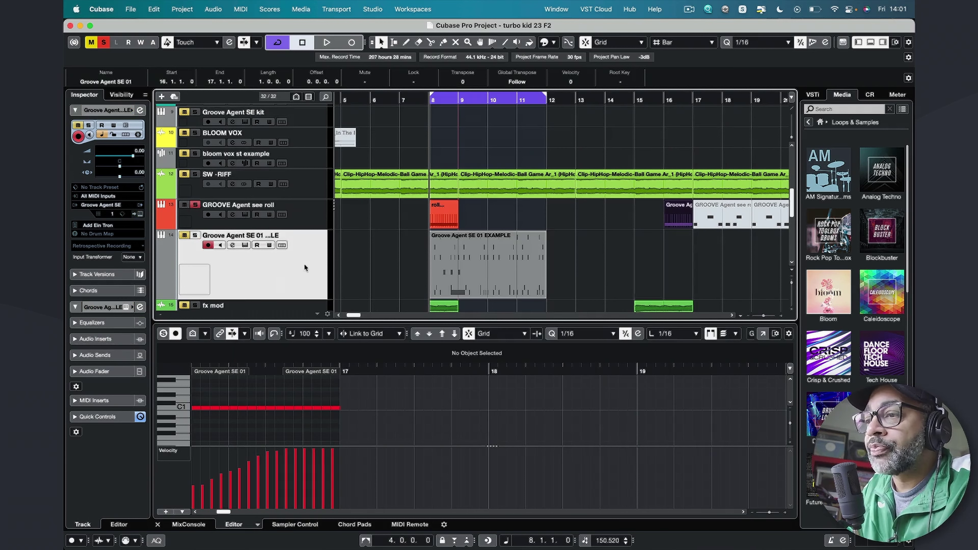
{"action": "left_click", "coordinate": [115, 208]}
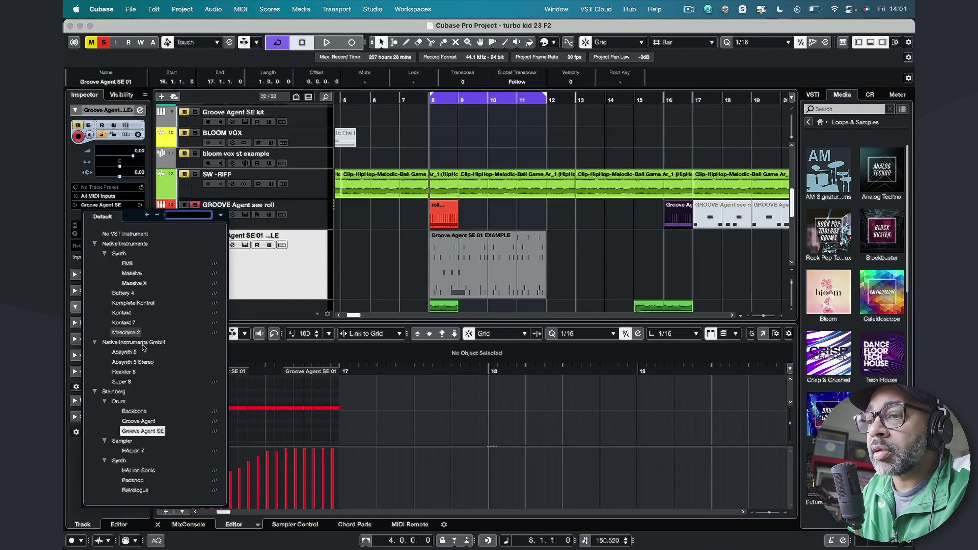
{"action": "left_click", "coordinate": [142, 431]}
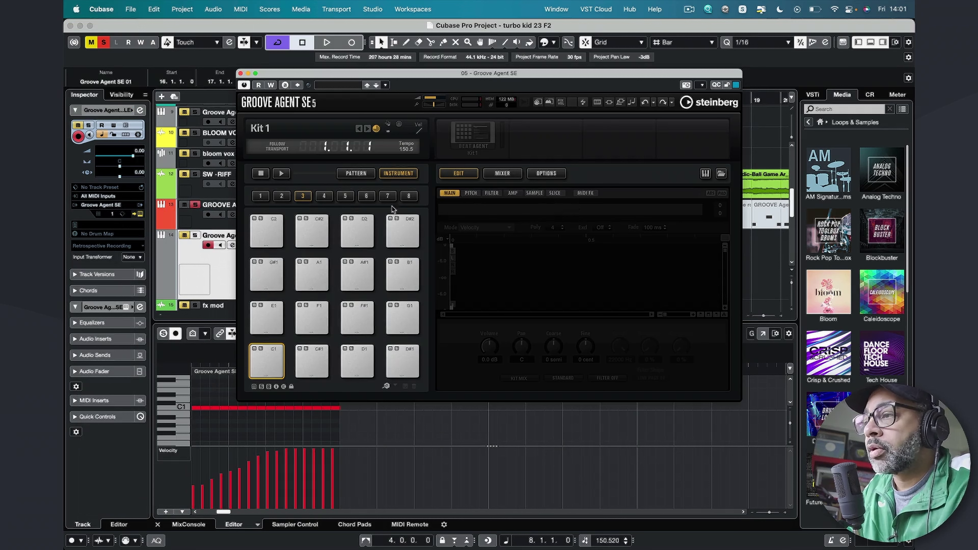
Search the Loops & Samples library for 140 and load 03 Rock Grooves 140 onto Groove Agent's C1 pad
{"action": "left_click", "coordinate": [859, 109]}
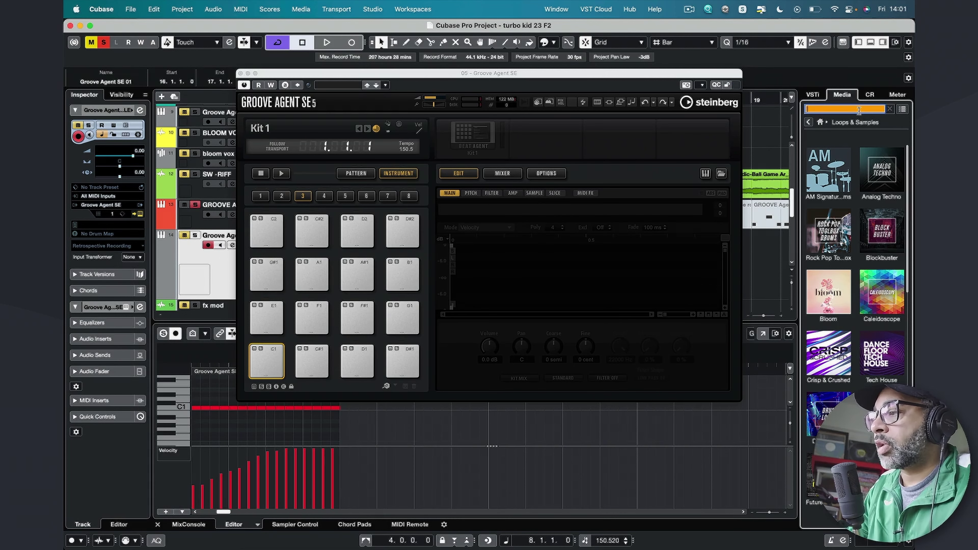
{"action": "type", "text": "140"}
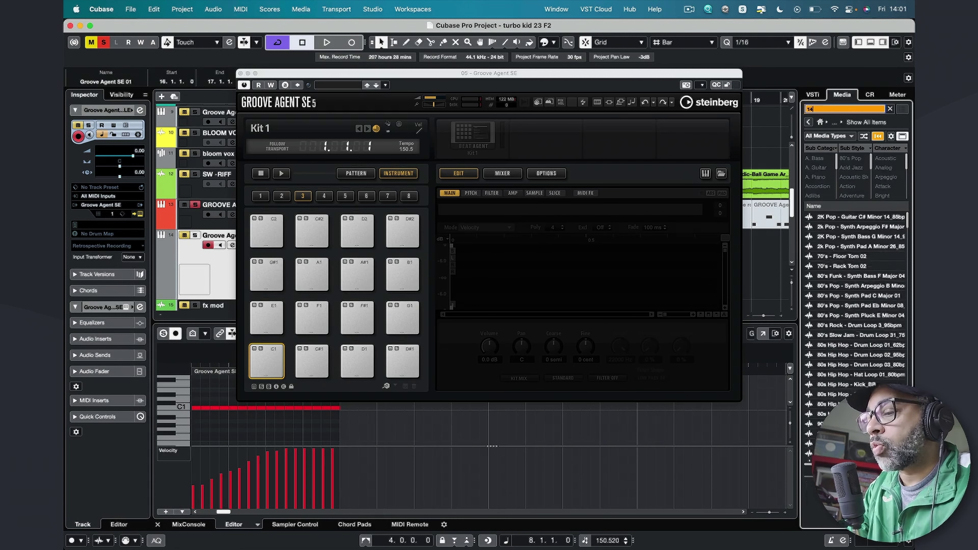
{"action": "left_click", "coordinate": [844, 228]}
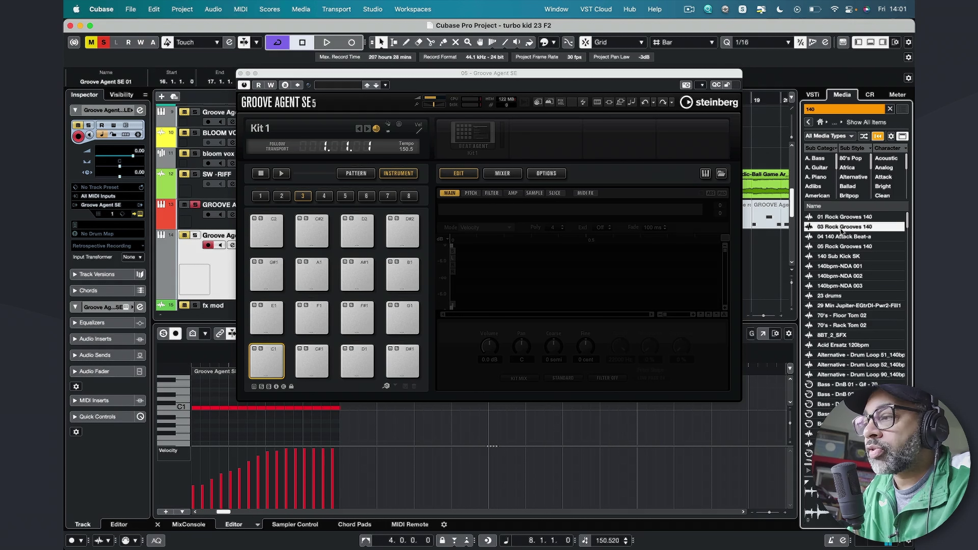
{"action": "left_click_drag", "start_coordinate": [842, 232], "coordinate": [274, 362]}
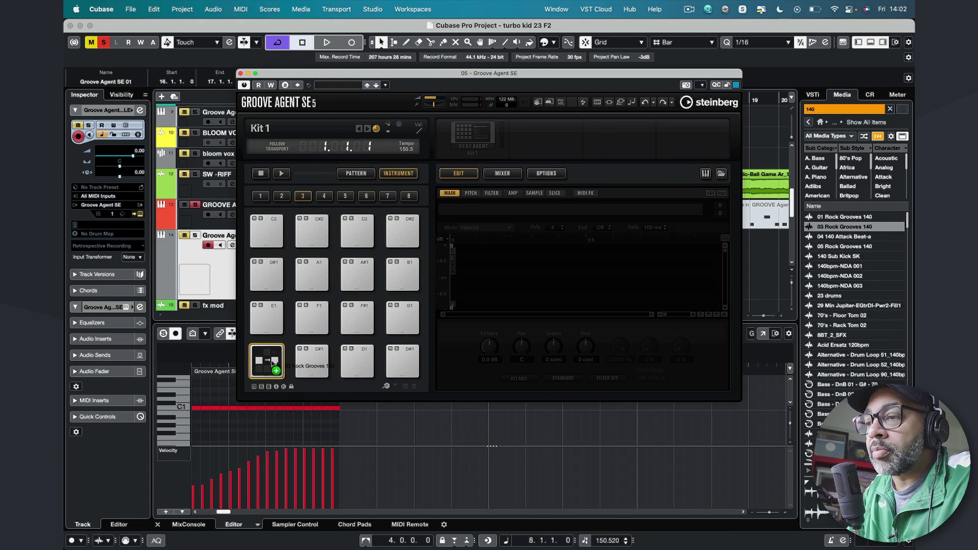
{"action": "left_click_drag", "start_coordinate": [271, 361], "coordinate": [273, 363]}
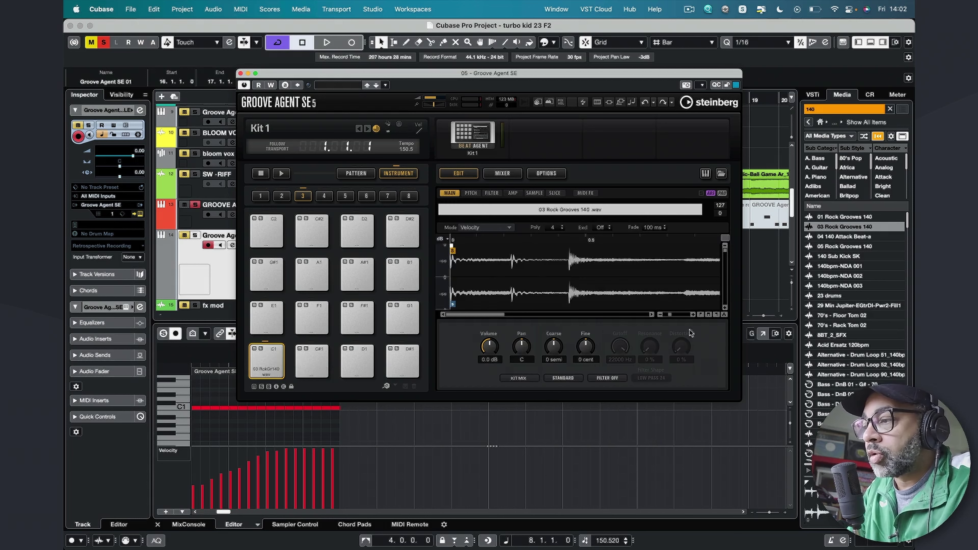
Audition the full loop on the C1 pad and slice it across the pads in Transient mode
{"action": "left_click", "coordinate": [710, 315]}
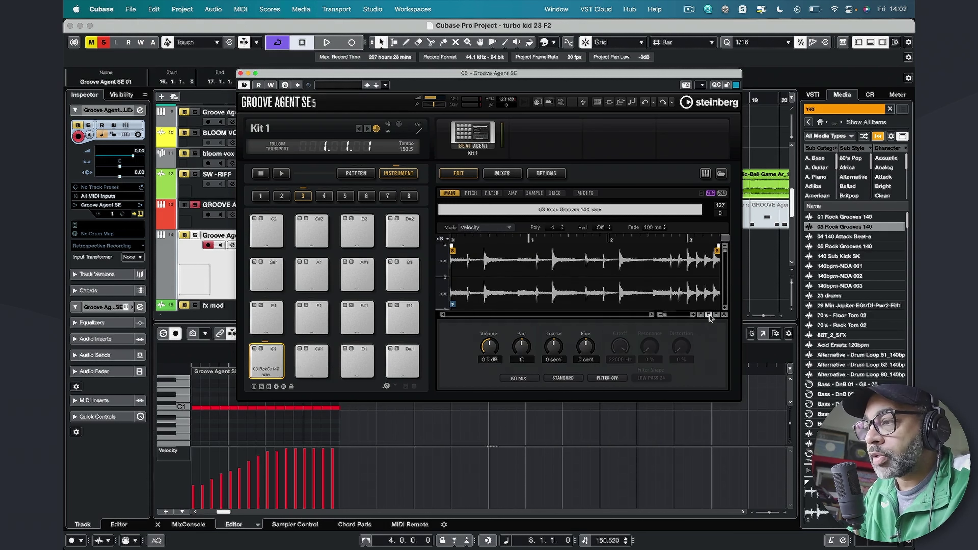
{"action": "left_click", "coordinate": [267, 364]}
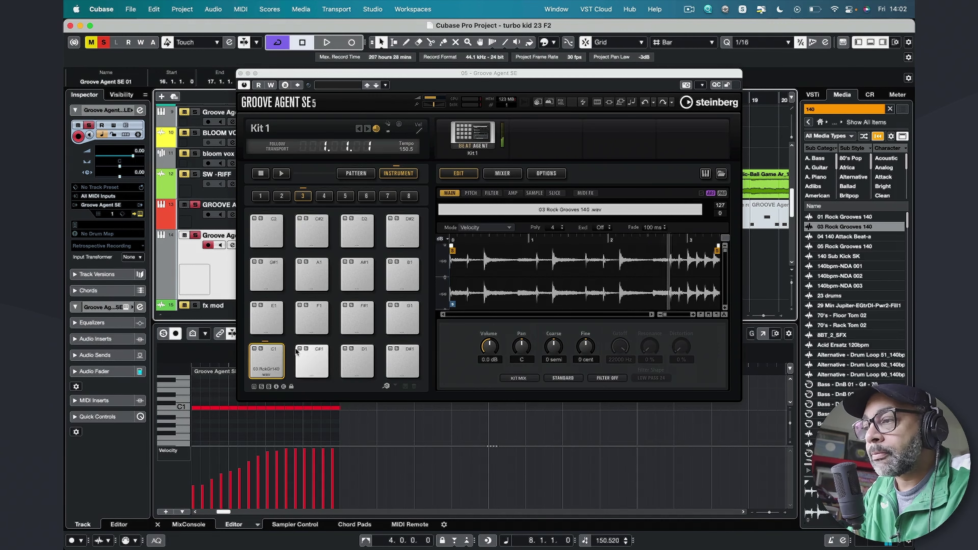
{"action": "left_click", "coordinate": [272, 361]}
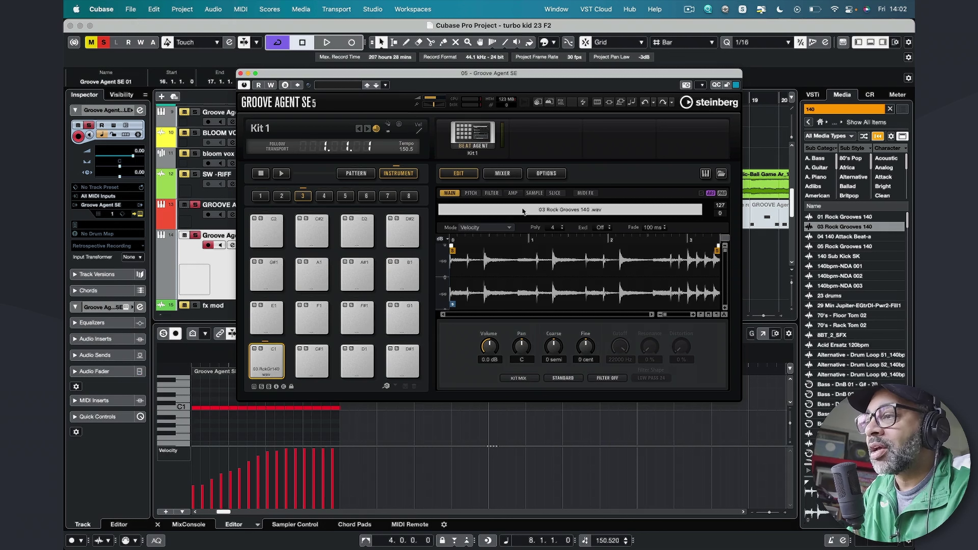
{"action": "left_click", "coordinate": [553, 193]}
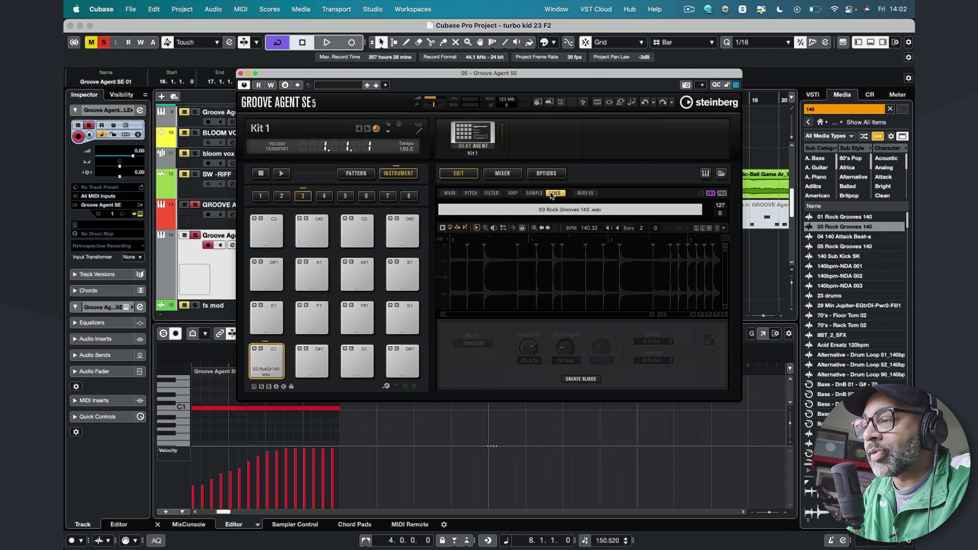
{"action": "left_click", "coordinate": [578, 379]}
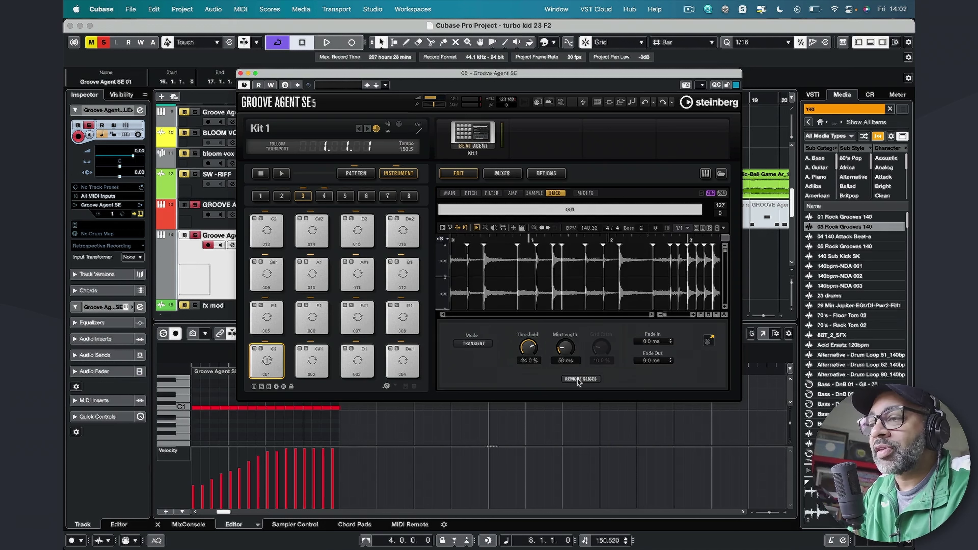
Audition slices 001 to 004, 006 and 007 on their pads
{"action": "left_click", "coordinate": [275, 361]}
{"action": "left_click", "coordinate": [320, 360]}
{"action": "left_click", "coordinate": [366, 362]}
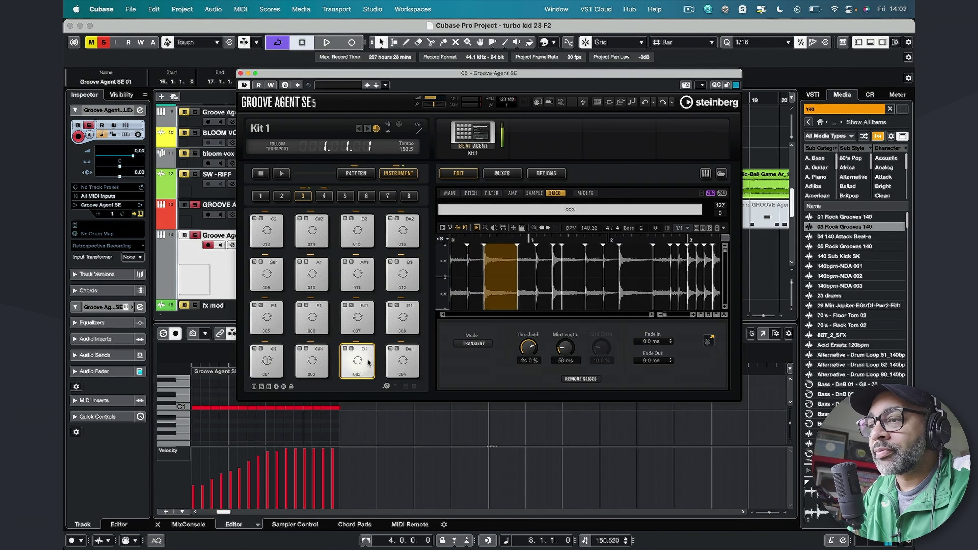
{"action": "left_click", "coordinate": [402, 360]}
{"action": "left_click", "coordinate": [357, 318]}
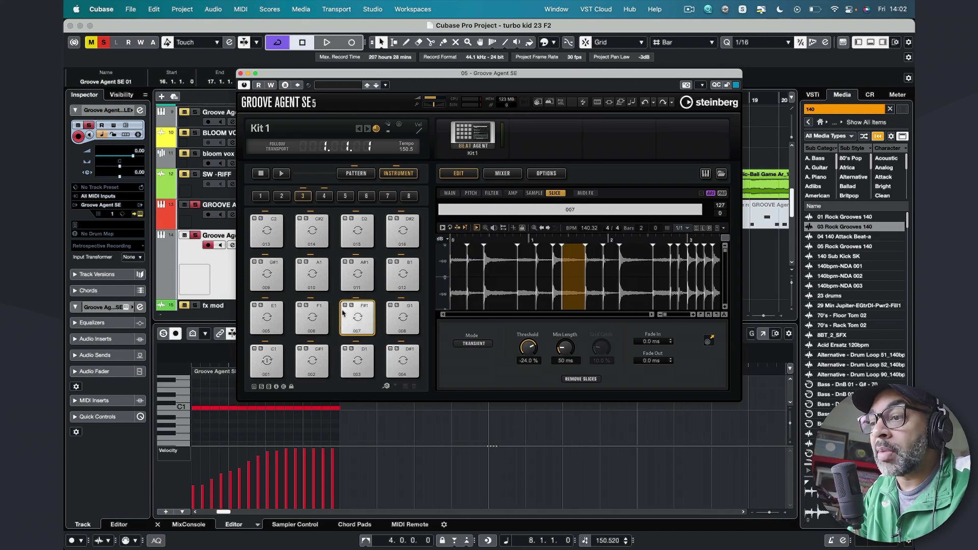
{"action": "left_click", "coordinate": [305, 368]}
{"action": "left_click", "coordinate": [305, 331]}
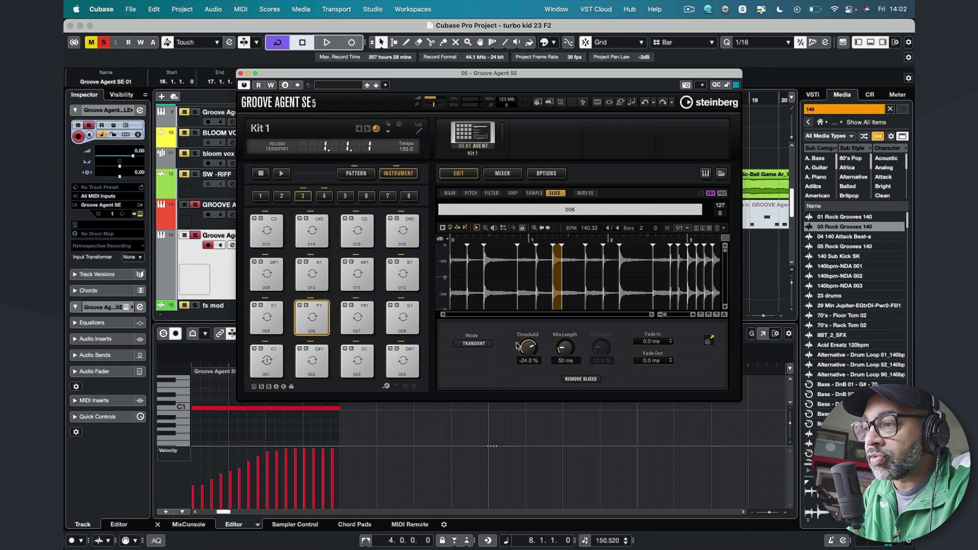
Adjust the markers around slice 006, extending its end further along the waveform, and audition its pad
{"action": "left_click", "coordinate": [547, 271]}
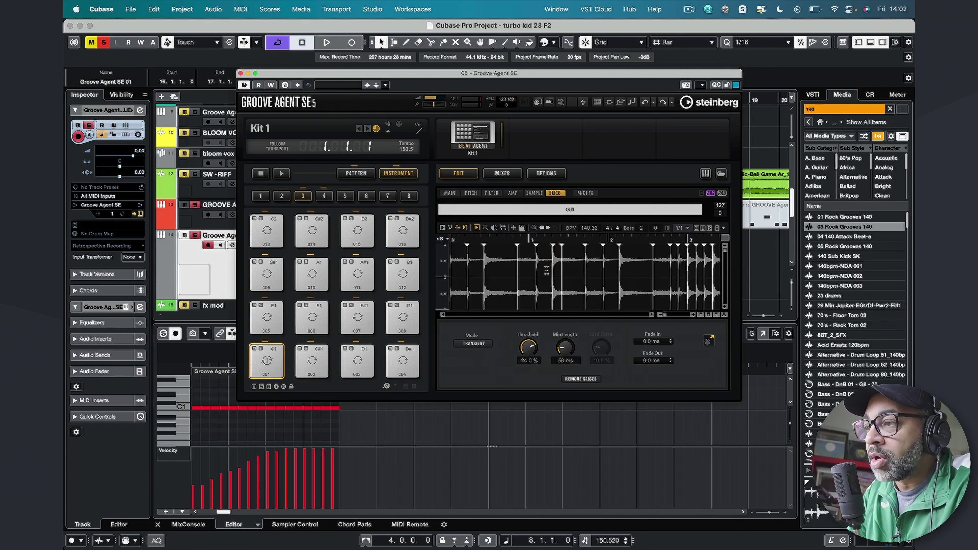
{"action": "mouse_move", "coordinate": [553, 245]}
{"action": "left_mouse_down"}
{"action": "mouse_move", "coordinate": [543, 247]}
{"action": "mouse_move", "coordinate": [566, 247]}
{"action": "mouse_move", "coordinate": [552, 249]}
{"action": "left_mouse_up"}
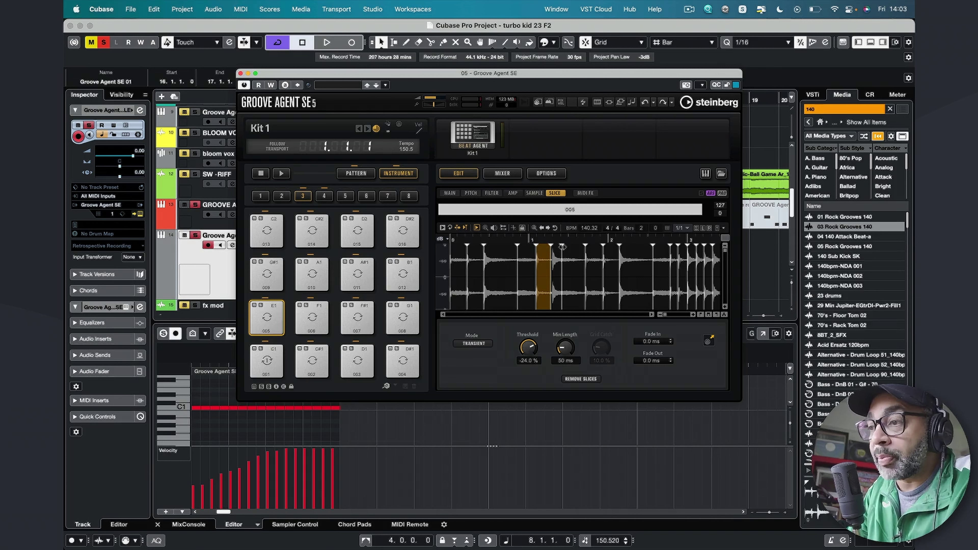
{"action": "left_click", "coordinate": [317, 319]}
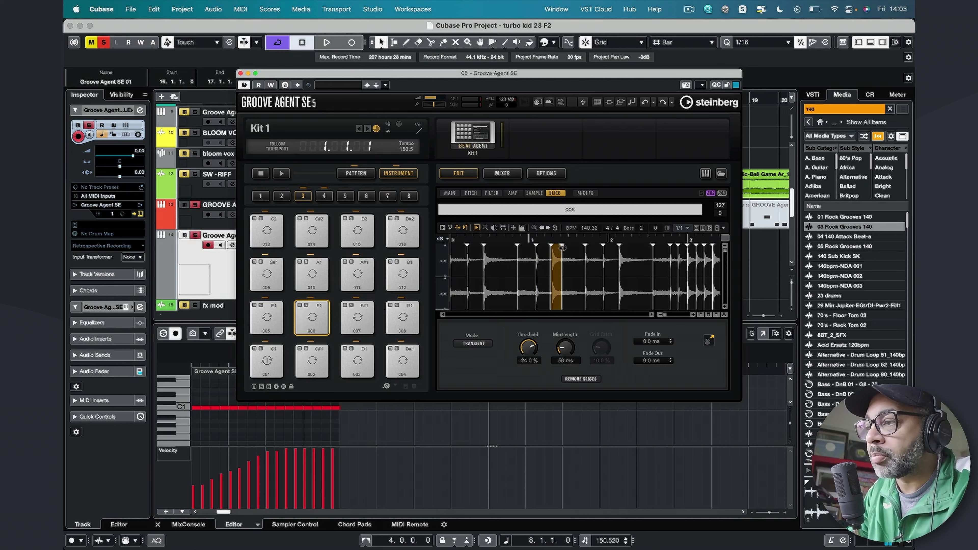
{"action": "left_click_drag", "start_coordinate": [562, 247], "coordinate": [578, 248]}
{"action": "left_click", "coordinate": [304, 326]}
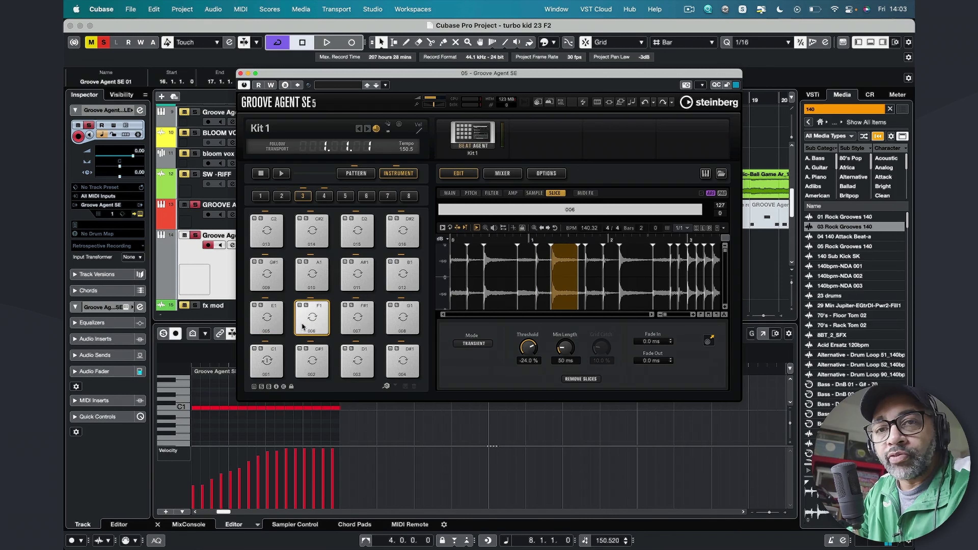
Play the 03 Rock Grooves 140 pattern from its pattern pad and set its tempo scale to Half
{"action": "left_click", "coordinate": [356, 173]}
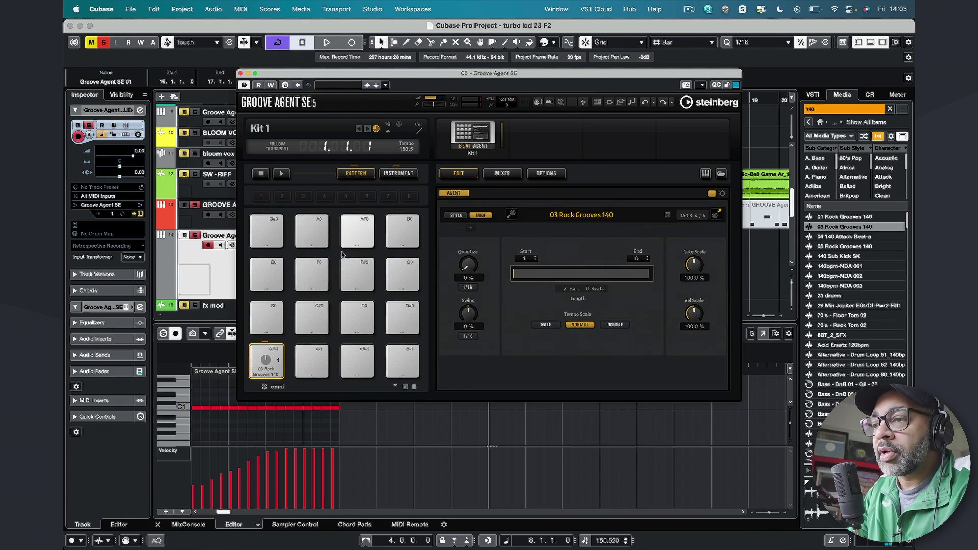
{"action": "left_click", "coordinate": [266, 361]}
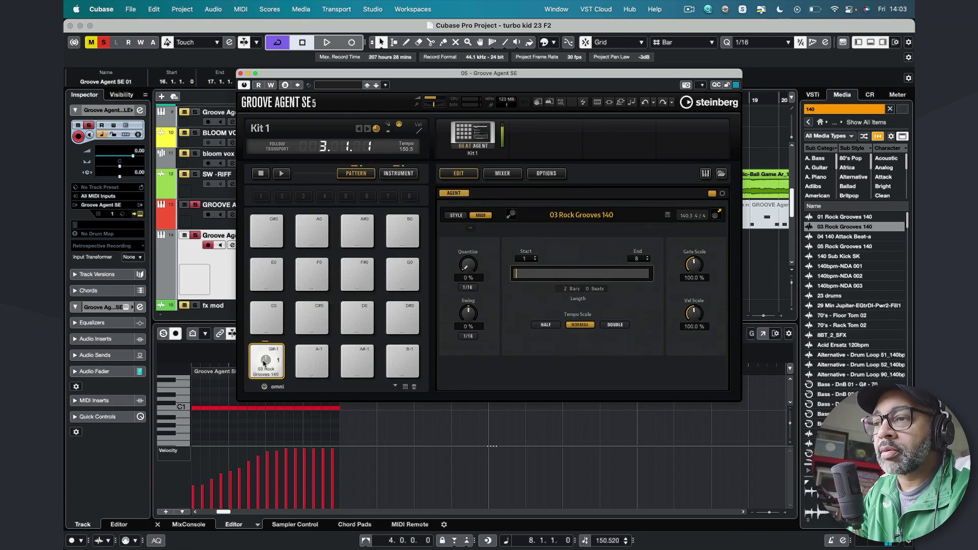
{"action": "left_click", "coordinate": [260, 372]}
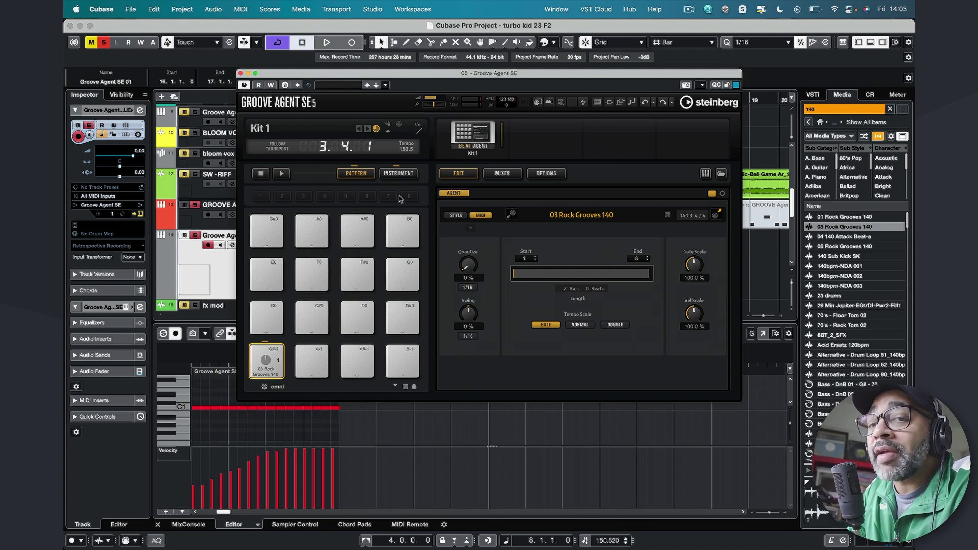
Return to the instrument pads and set the slice 001 pad on C1 to Color 1
{"action": "left_click", "coordinate": [406, 174]}
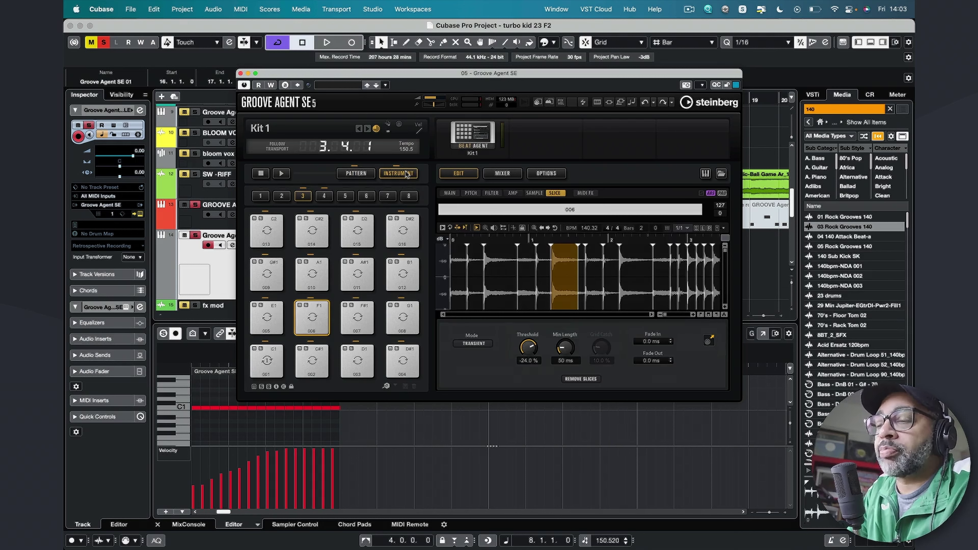
{"action": "left_click", "coordinate": [276, 365]}
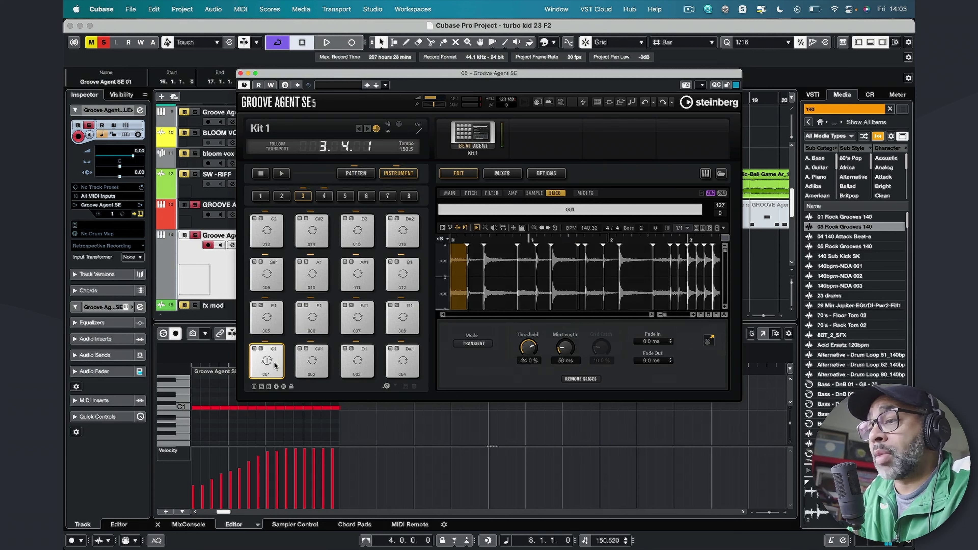
{"action": "right_click", "coordinate": [267, 372]}
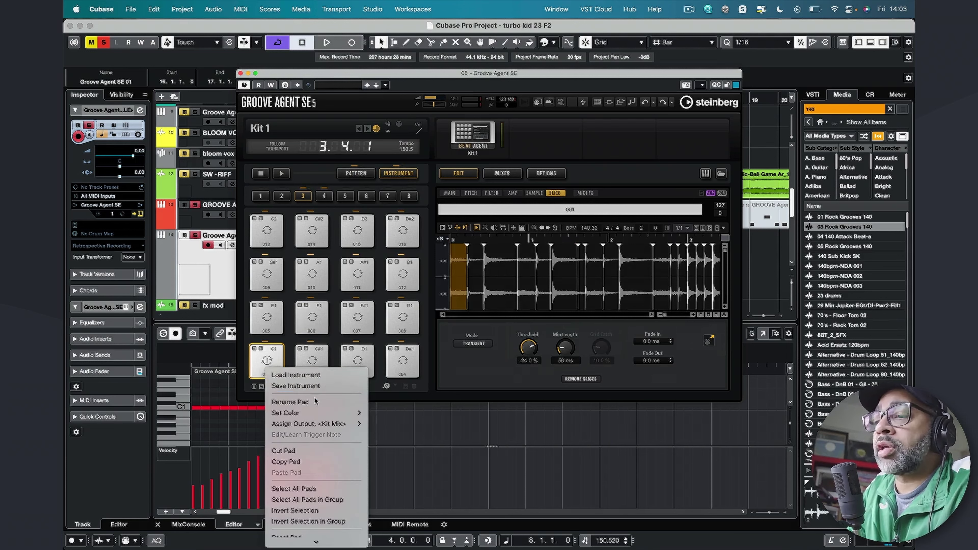
{"action": "mouse_move", "coordinate": [331, 413]}
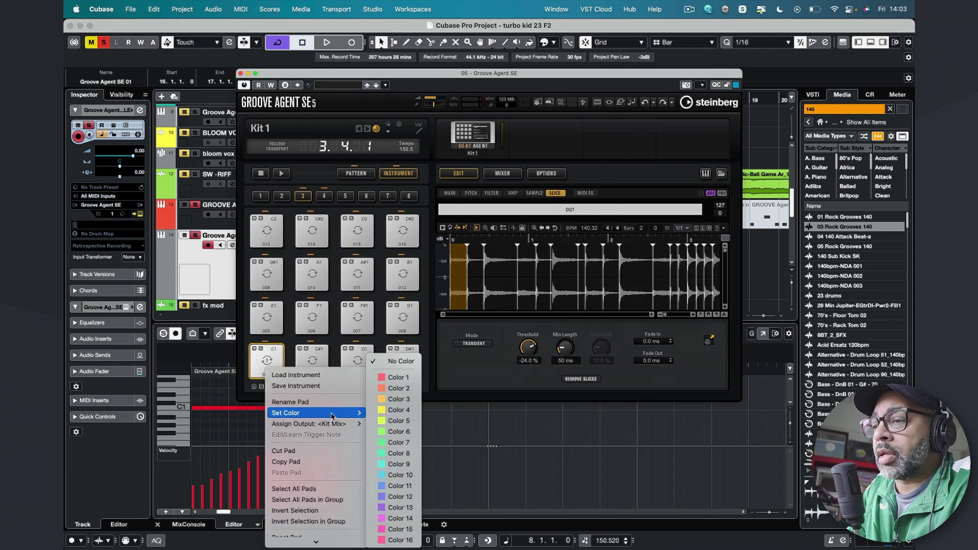
{"action": "left_click", "coordinate": [393, 380]}
Set the colour of the slice 006 pad on F1 to yellow
{"action": "left_click", "coordinate": [312, 361]}
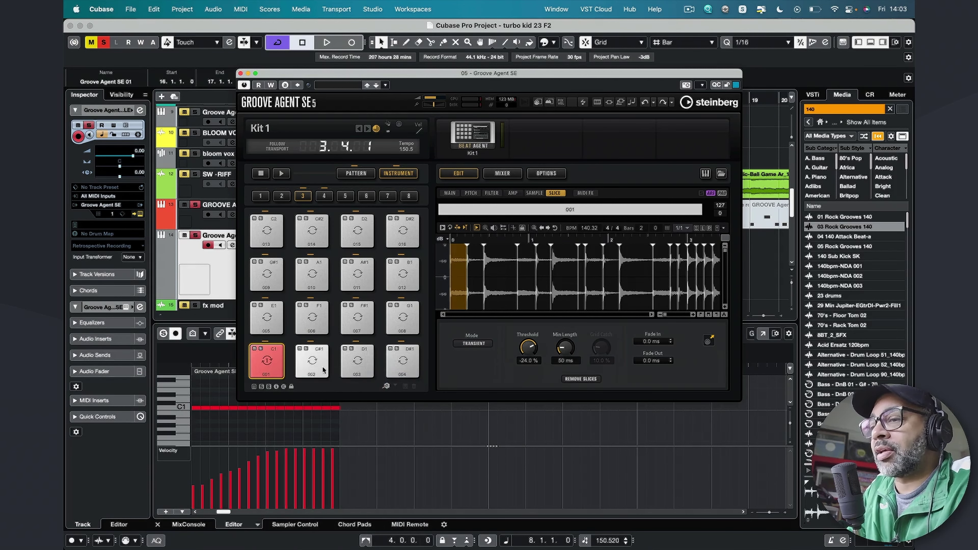
{"action": "right_click", "coordinate": [315, 328]}
{"action": "mouse_move", "coordinate": [346, 367]}
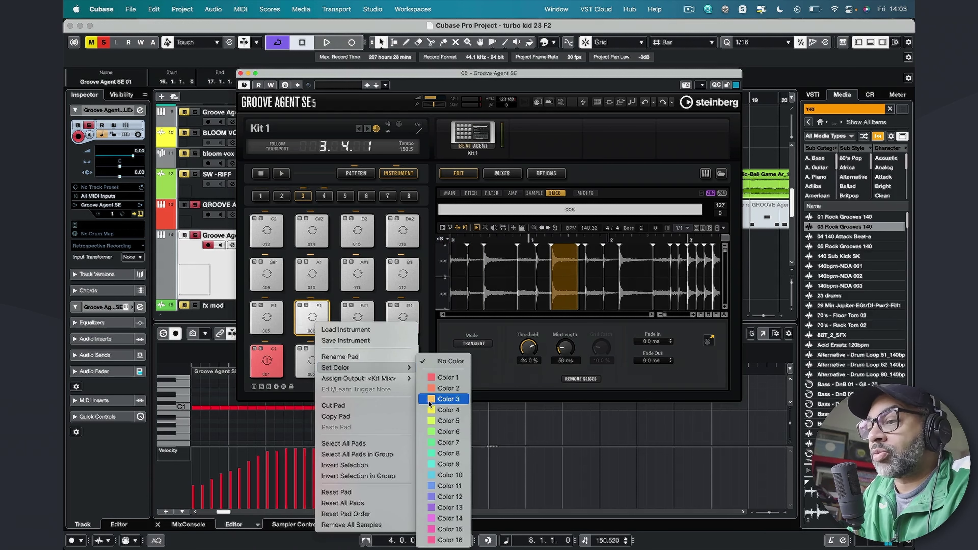
{"action": "left_click", "coordinate": [430, 401]}
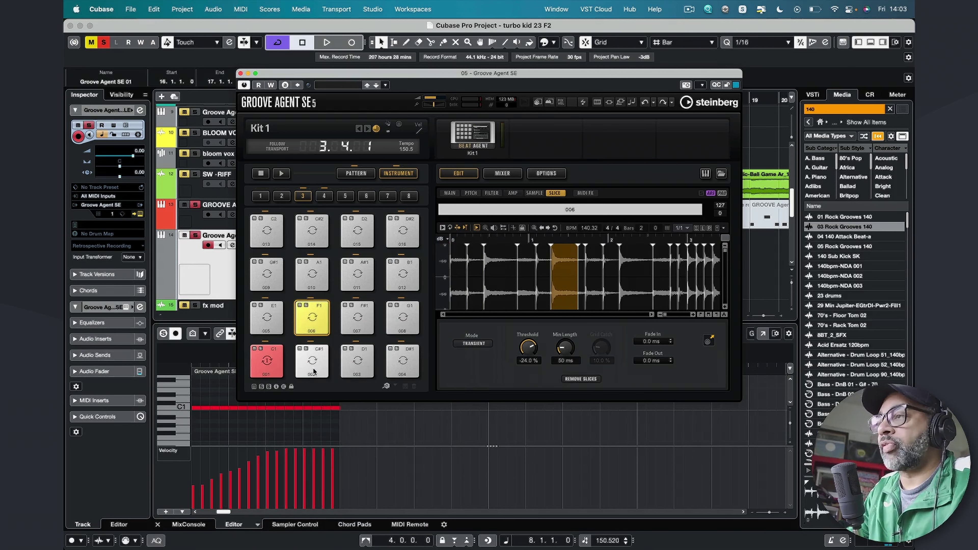
Audition the red C1 pad and toggle solo on the slice 005 pad on and off
{"action": "left_click", "coordinate": [266, 366]}
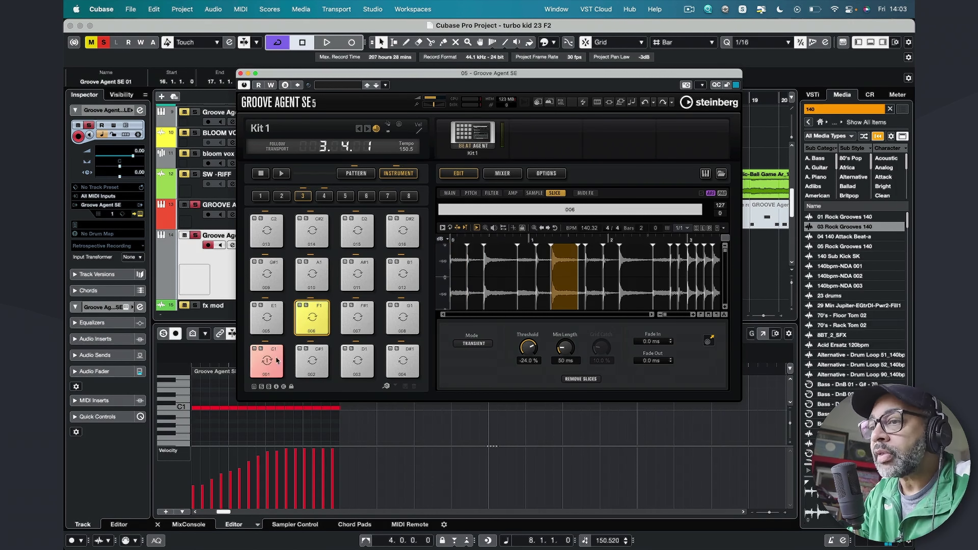
{"action": "left_click", "coordinate": [261, 306]}
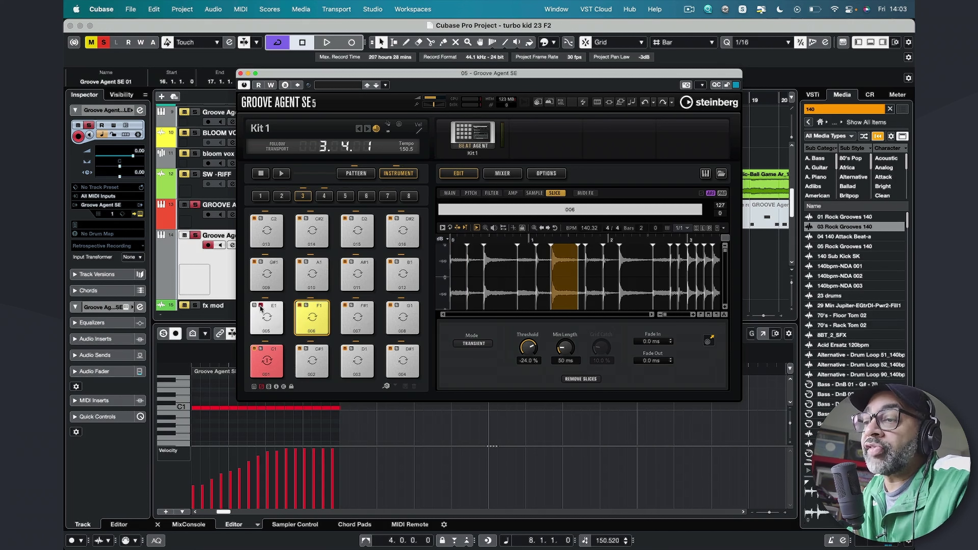
{"action": "left_click", "coordinate": [260, 305]}
{"action": "left_click", "coordinate": [260, 306]}
{"action": "left_click", "coordinate": [261, 306]}
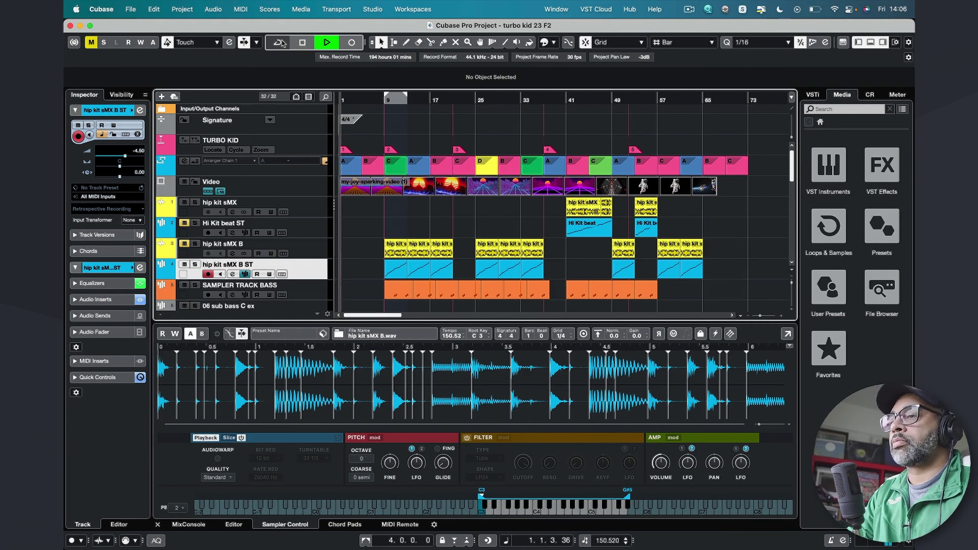
Survey the whole song arrangement during playback, with the track rows shrunk to fit more tracks
{"action": "key", "text": "g"}
{"action": "key", "text": "g"}
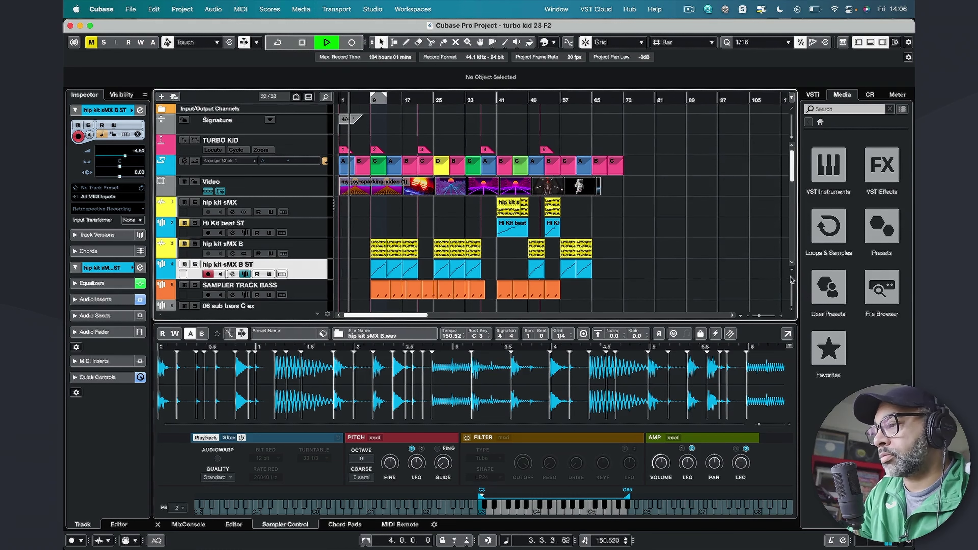
{"action": "left_click_drag", "start_coordinate": [791, 282], "coordinate": [792, 269]}
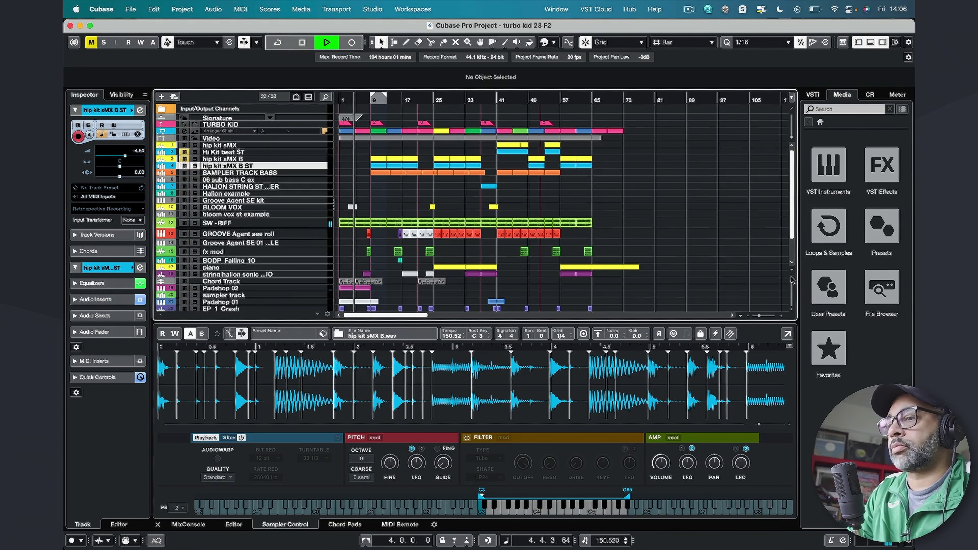
{"action": "scroll", "coordinate": [793, 247], "scroll_direction": "down", "scroll_amount": 2}
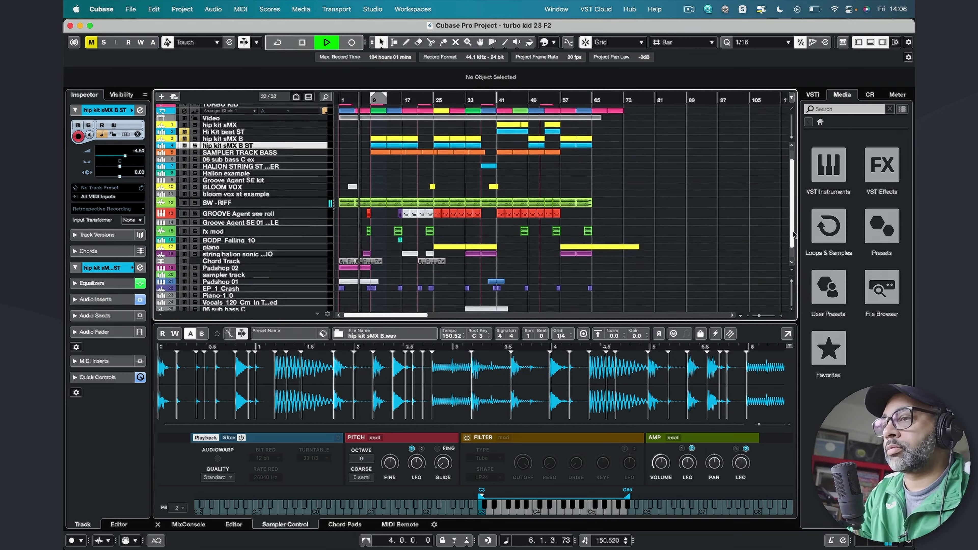
{"action": "scroll", "coordinate": [793, 233], "scroll_direction": "up", "scroll_amount": 1}
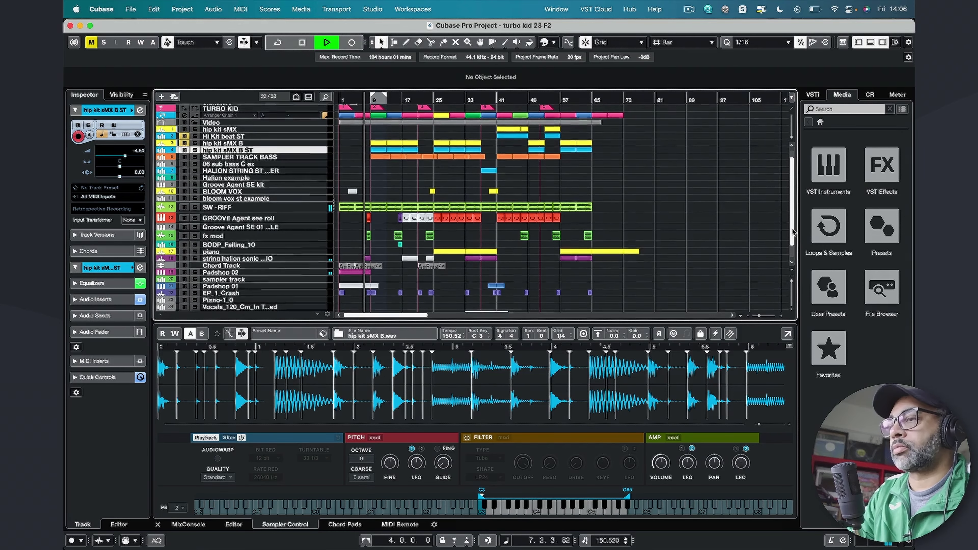